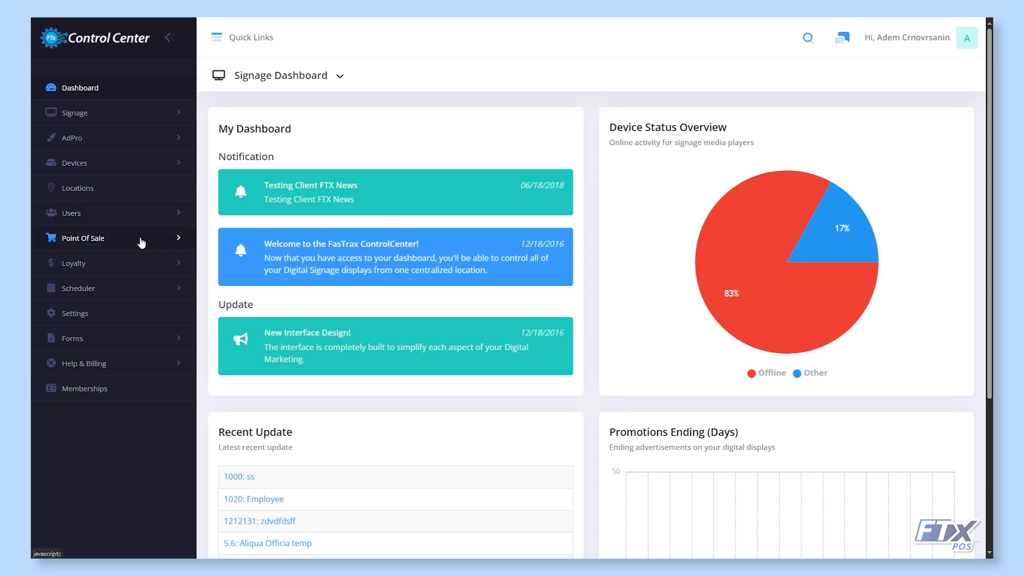
# - Open the EDI Import page for receiving inventory invoices at the point of sale
pyautogui.click(141, 243)
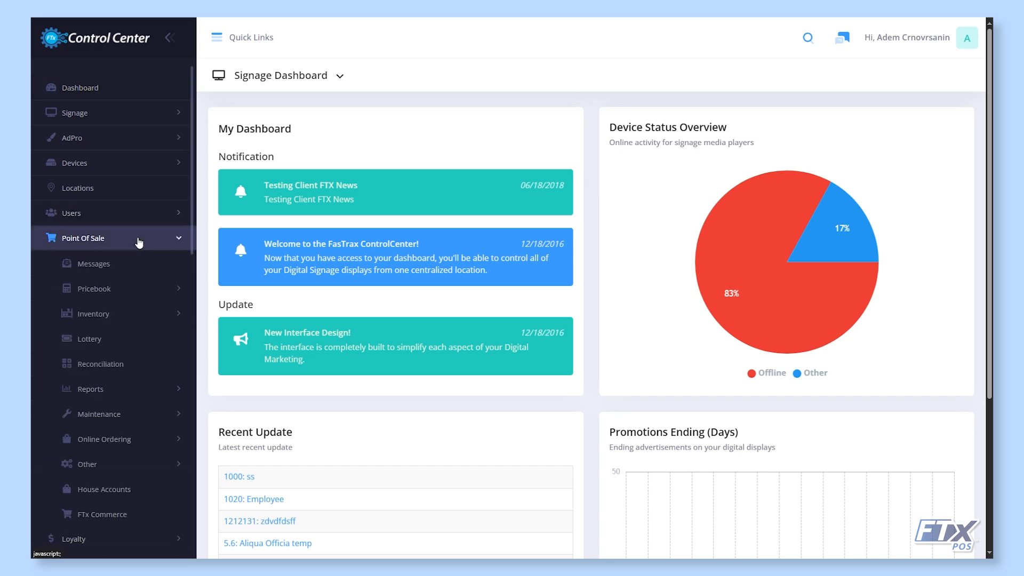
pyautogui.click(122, 315)
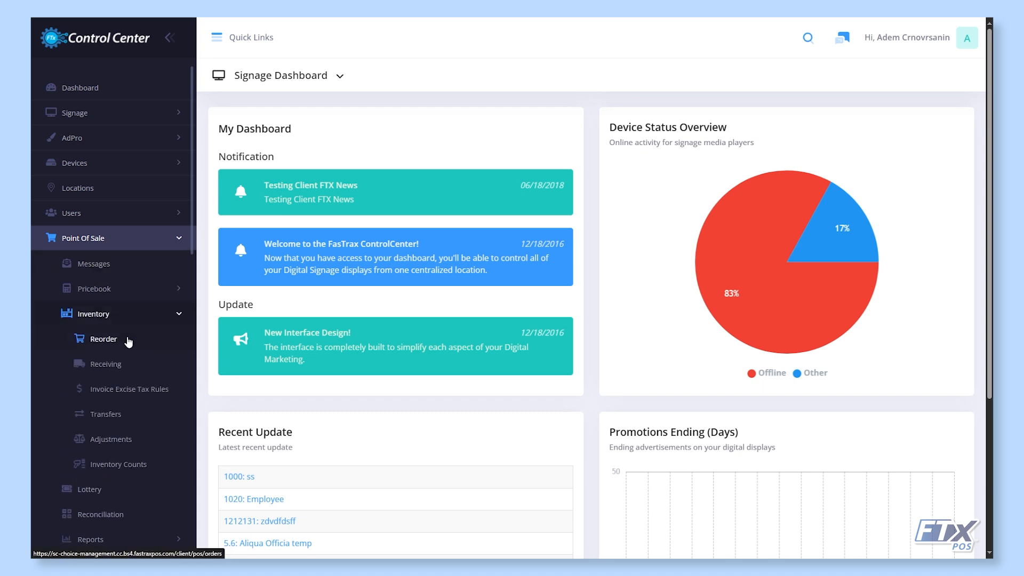
pyautogui.click(133, 367)
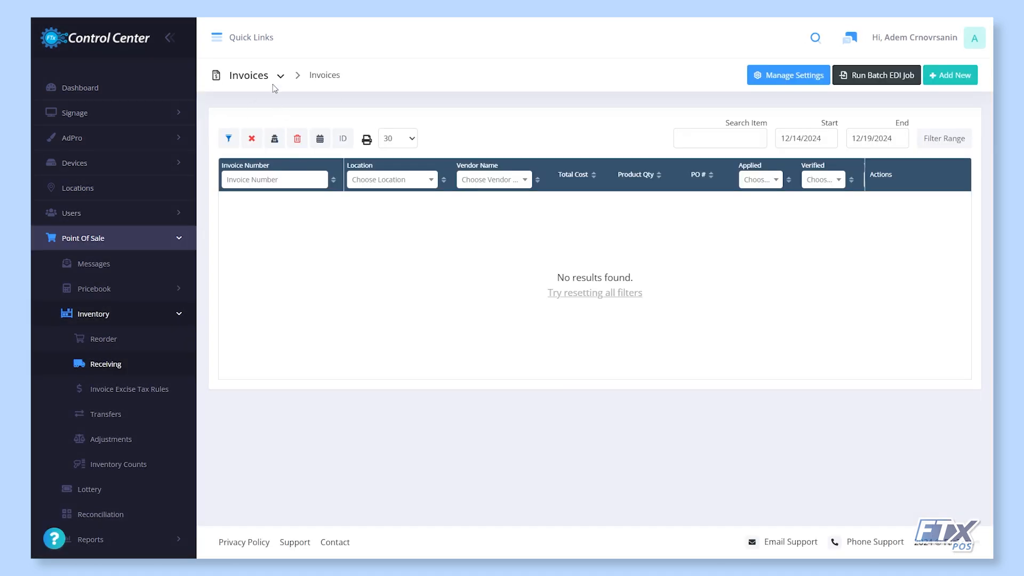
pyautogui.click(279, 78)
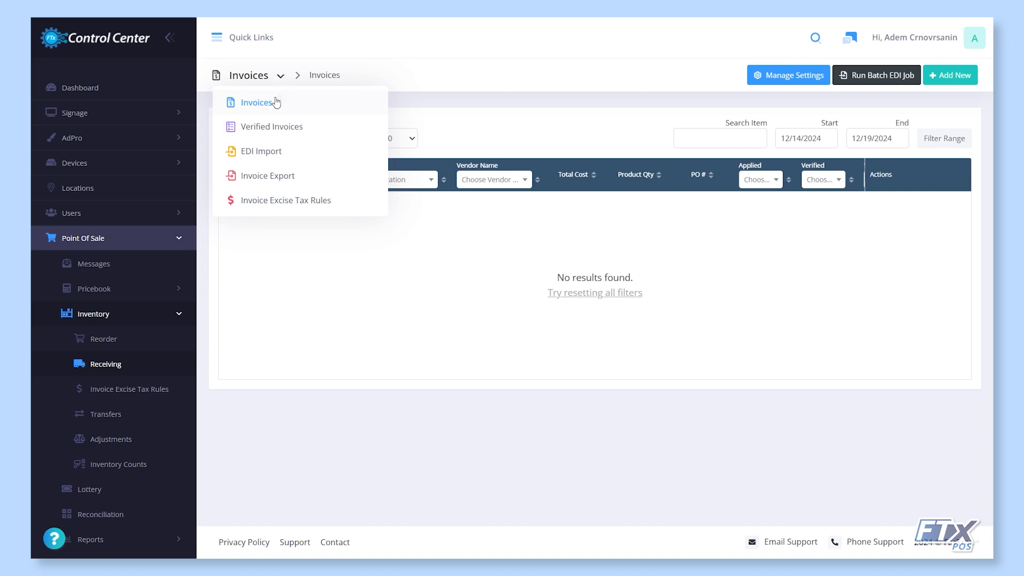
pyautogui.click(261, 151)
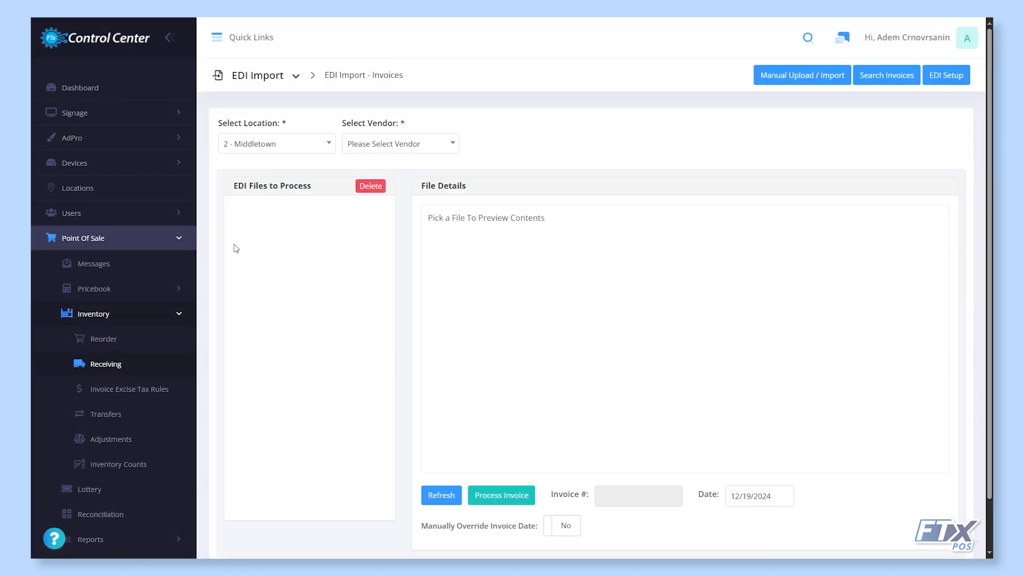
# - Select Testing vendor for the EDI import and preview the contents of file AL00001_3399.edi
pyautogui.click(382, 144)
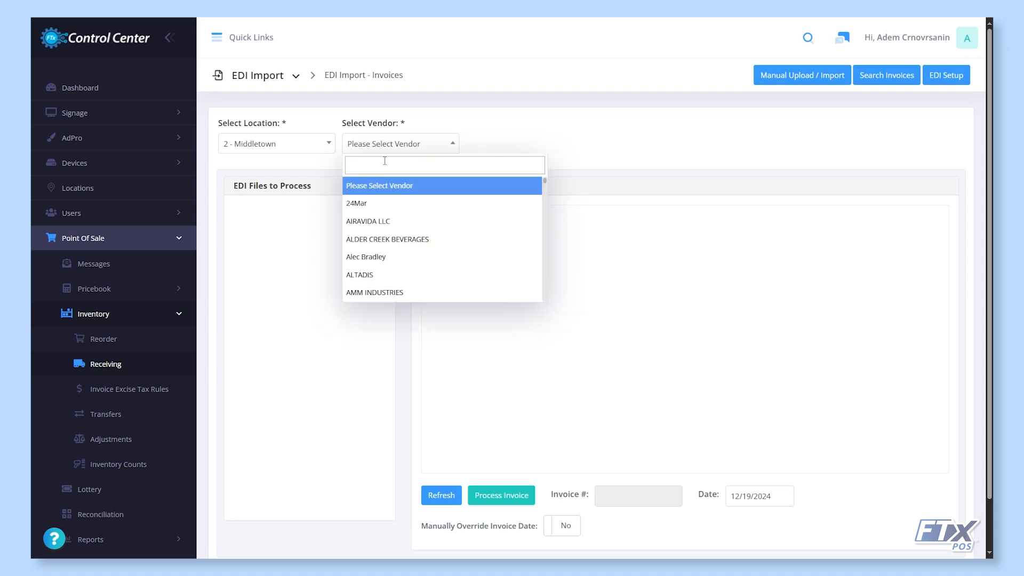
pyautogui.write('tes')
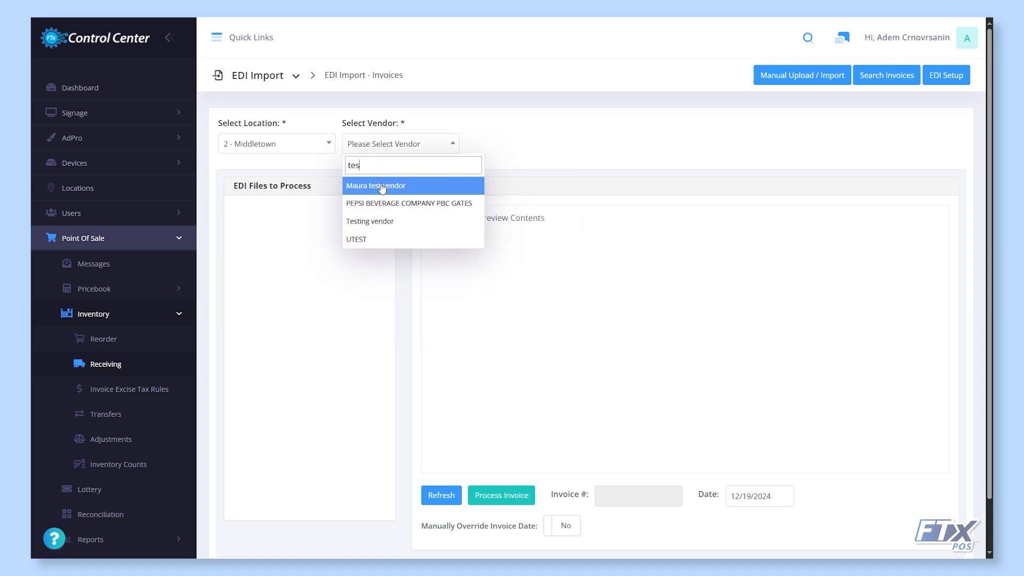
pyautogui.click(382, 221)
pyautogui.click(899, 81)
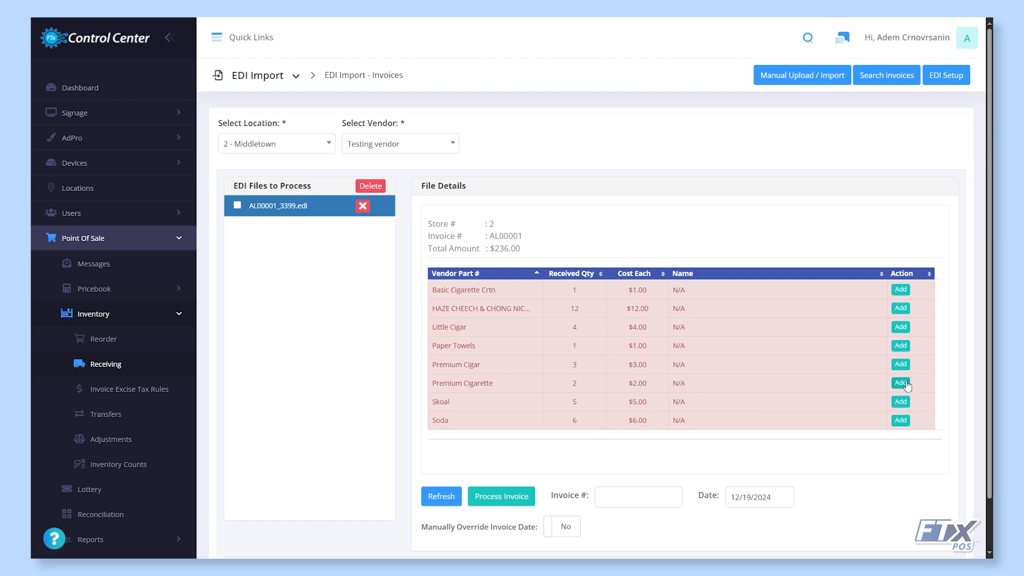
# - Add a vendor part for the Basic Cigarette Crtn line with AllergCo as its item, and start the Create Product form
pyautogui.click(903, 292)
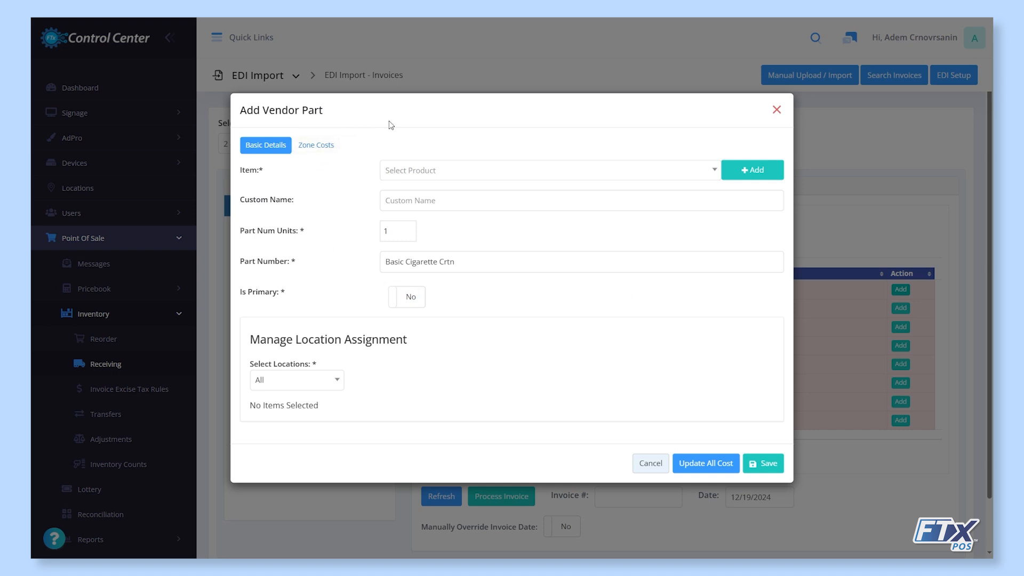
pyautogui.click(433, 176)
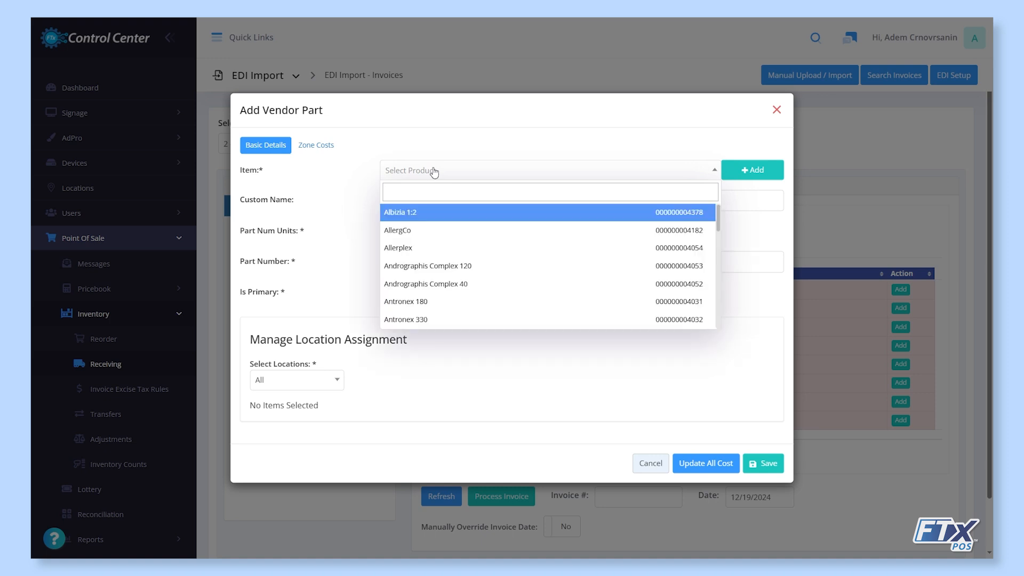
pyautogui.click(418, 233)
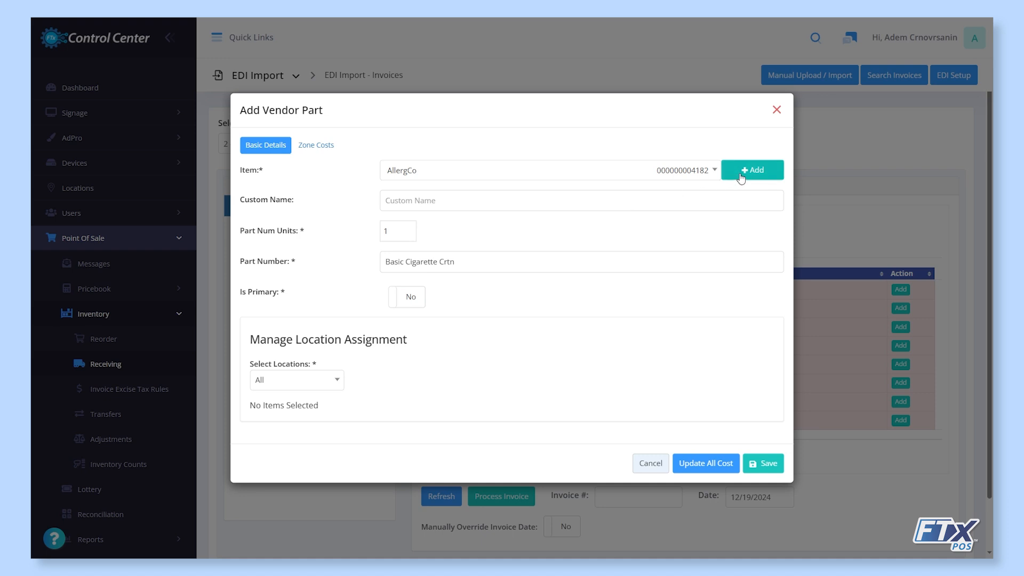
pyautogui.click(775, 176)
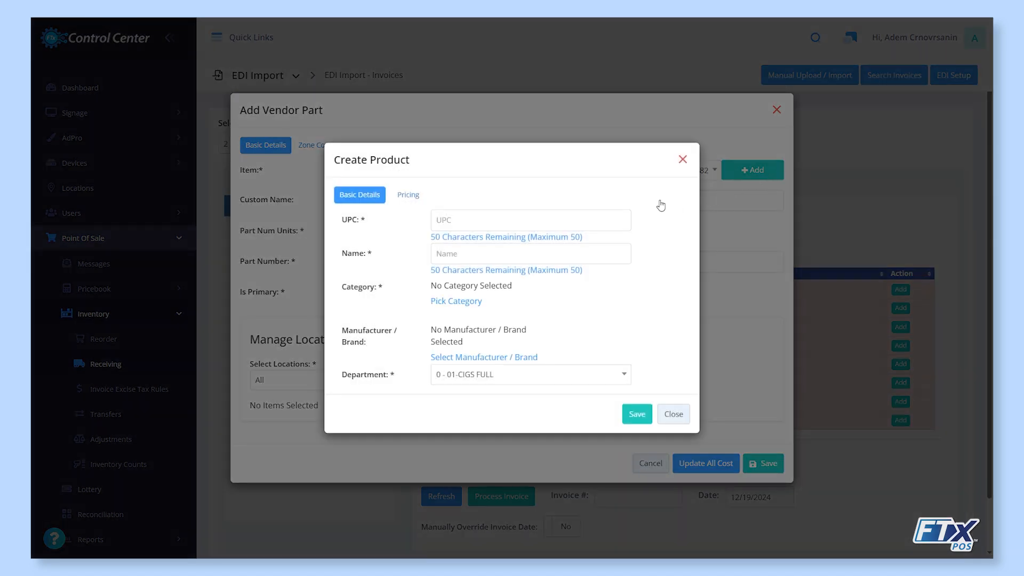
pyautogui.click(561, 224)
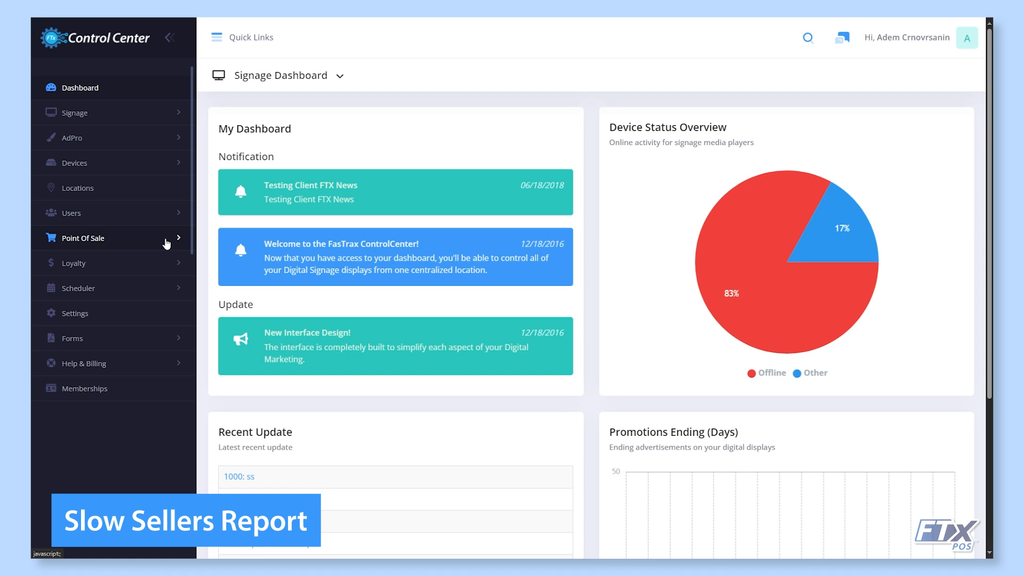
# - Open the Slow Sellers report from the point of sale's sales reports
pyautogui.click(167, 244)
pyautogui.click(145, 391)
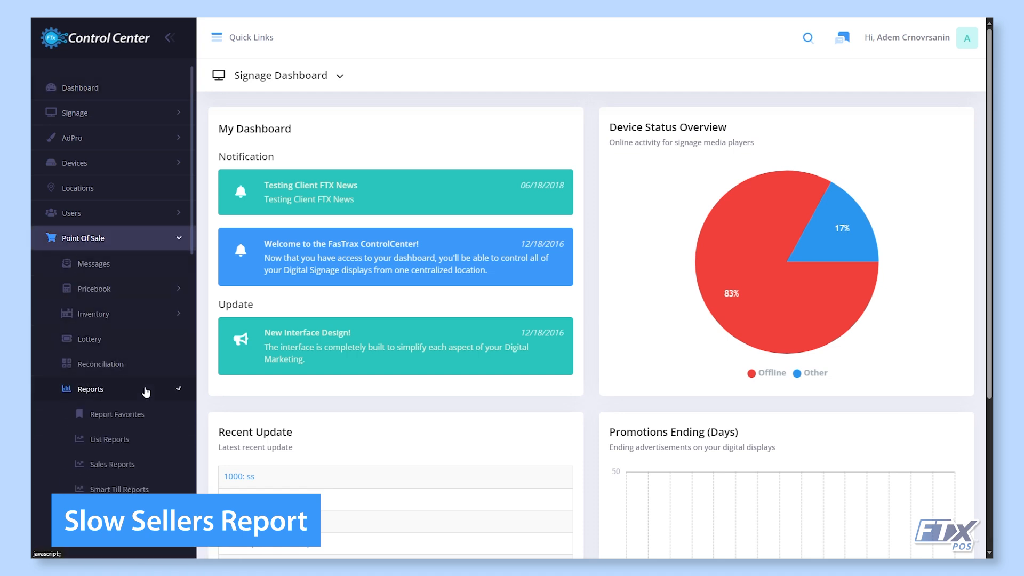
pyautogui.click(146, 465)
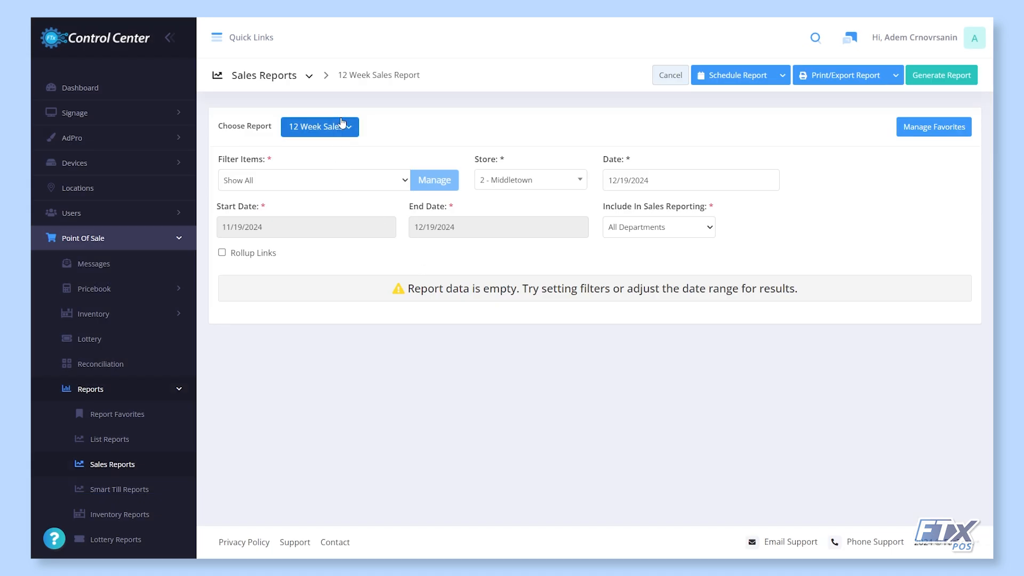
pyautogui.click(350, 135)
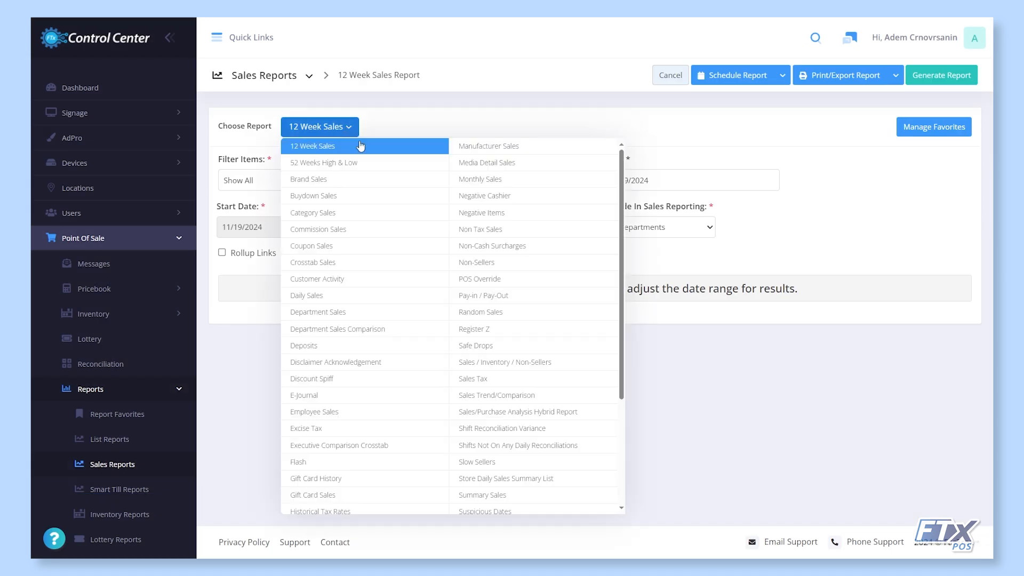
pyautogui.click(541, 462)
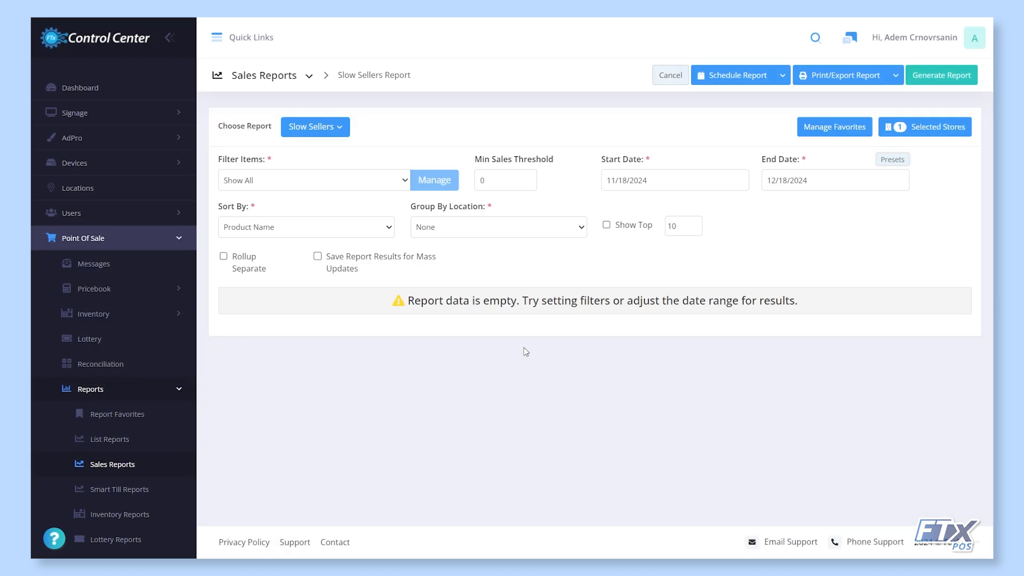
# - Generate the Slow Sellers report grouped by Location and open the (6) Honey Biscuits product from the results
pyautogui.click(418, 230)
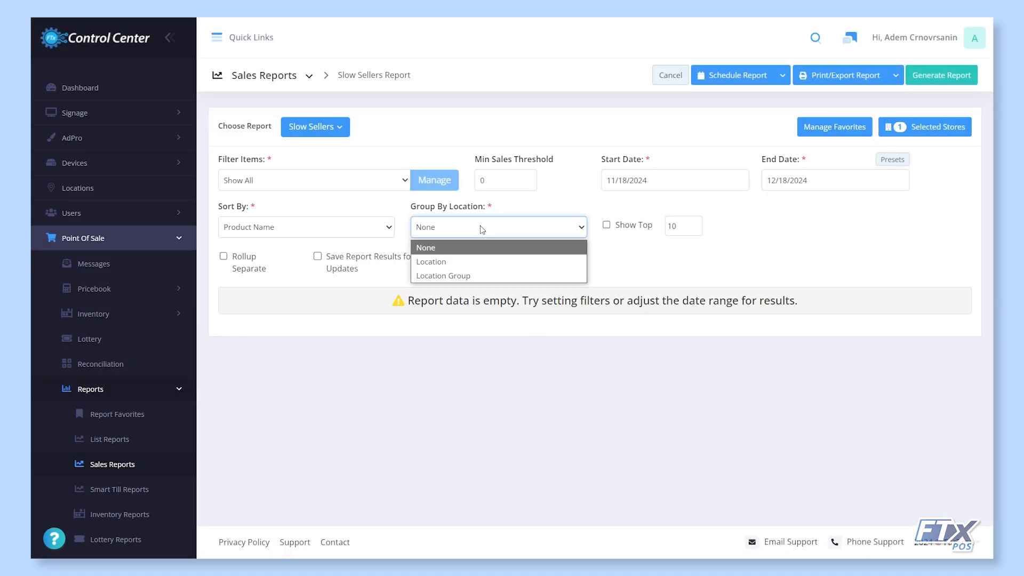
pyautogui.click(479, 258)
pyautogui.click(960, 76)
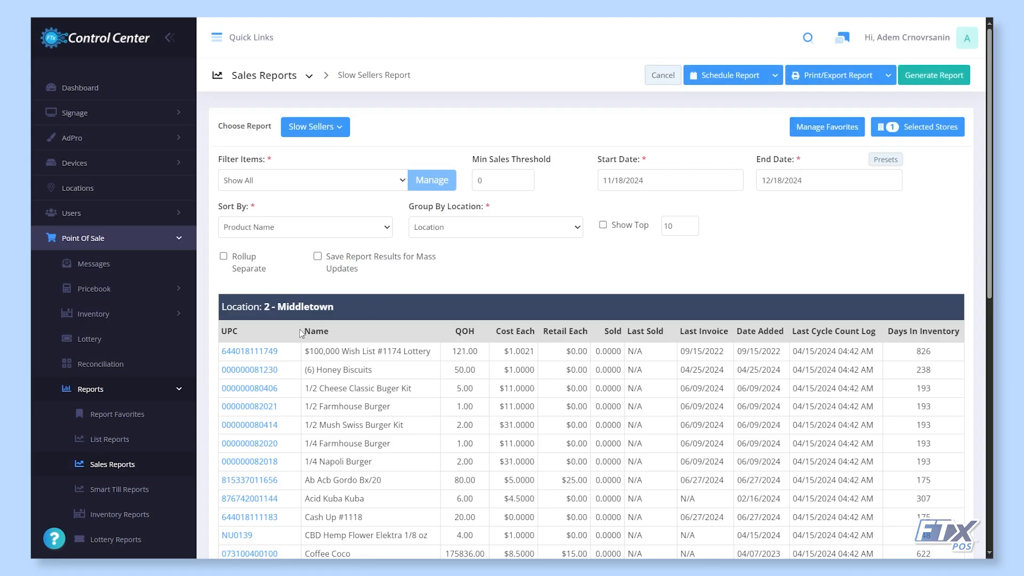
pyautogui.click(270, 369)
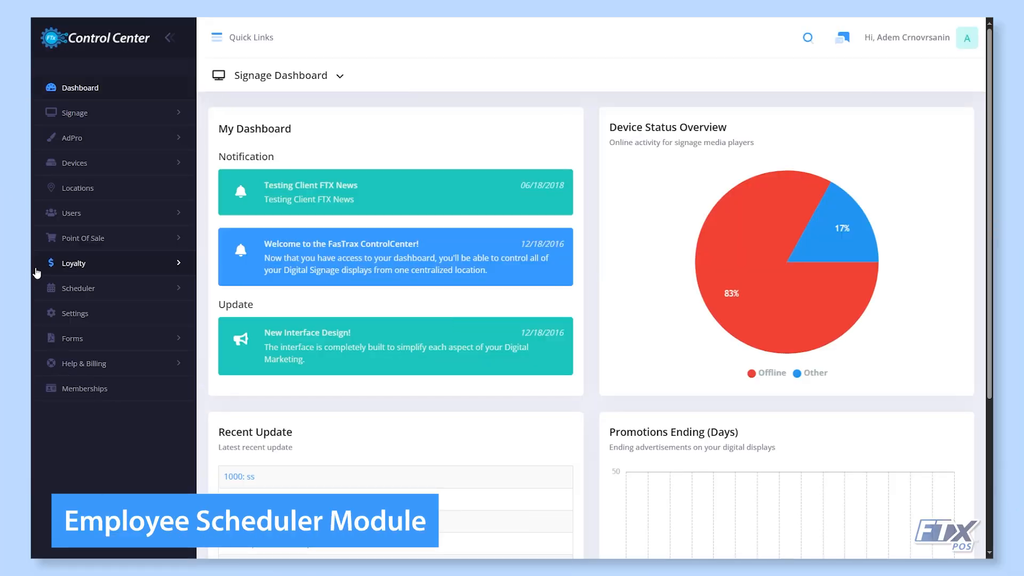
# - Open Middletown's employee schedule for the 12/16/2024 - 12/22/2024 period and start copying the schedule
pyautogui.click(120, 296)
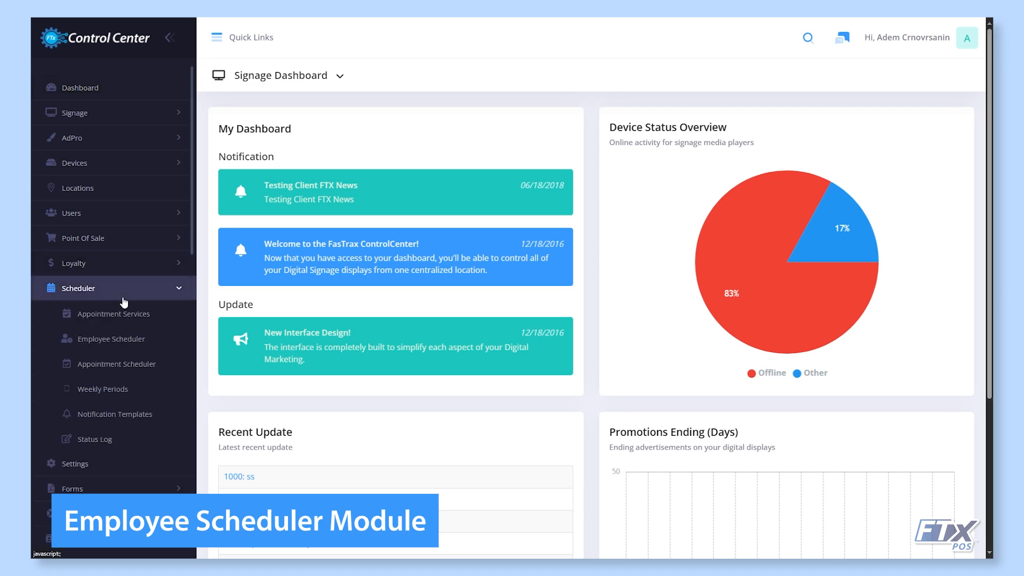
pyautogui.click(120, 339)
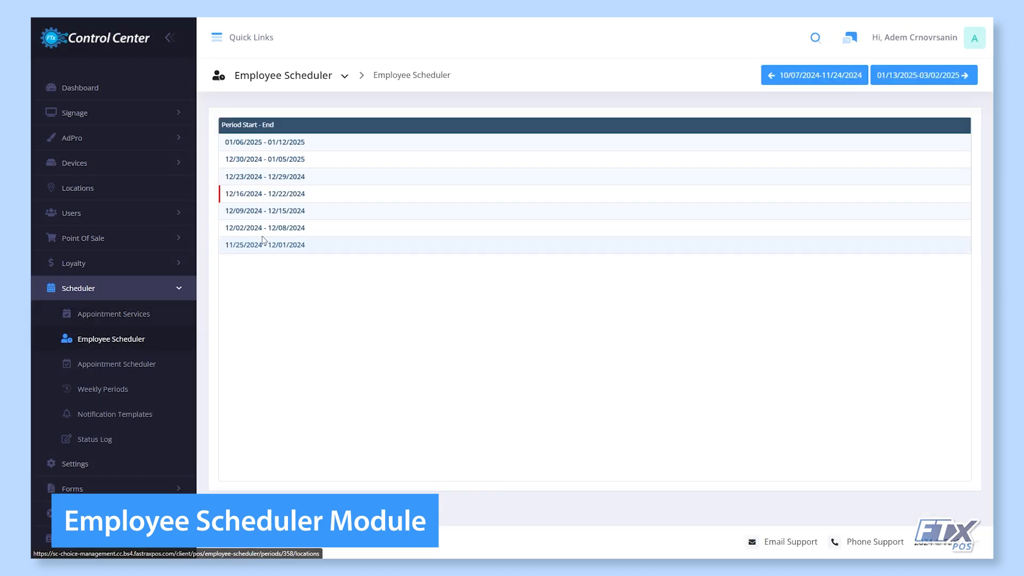
pyautogui.click(313, 195)
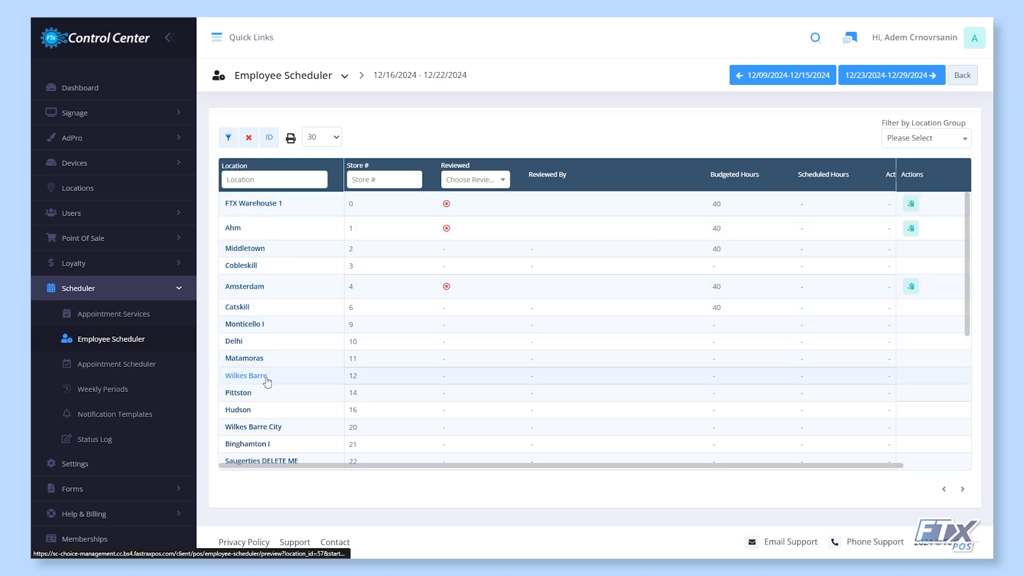
pyautogui.click(270, 249)
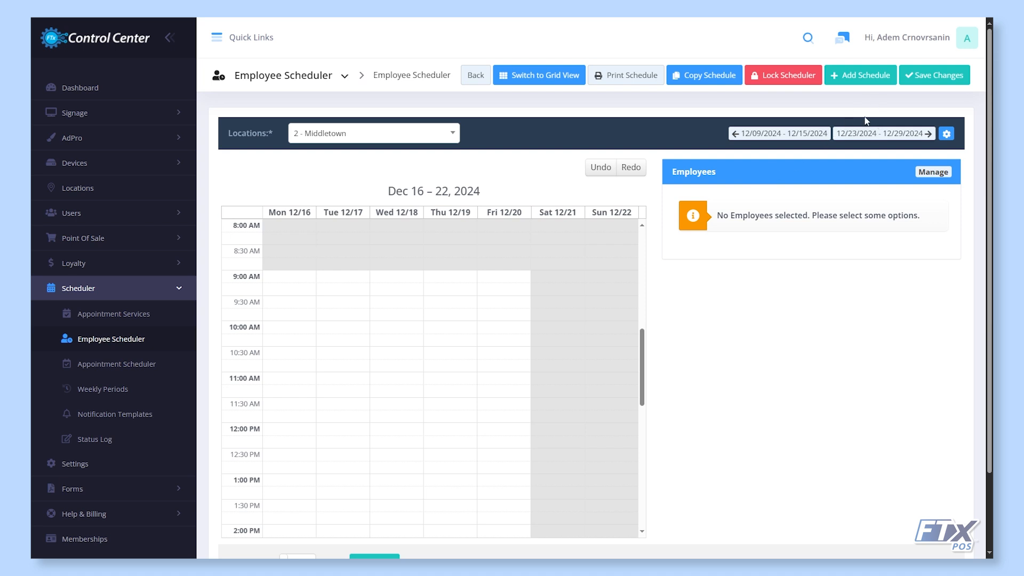
pyautogui.click(703, 76)
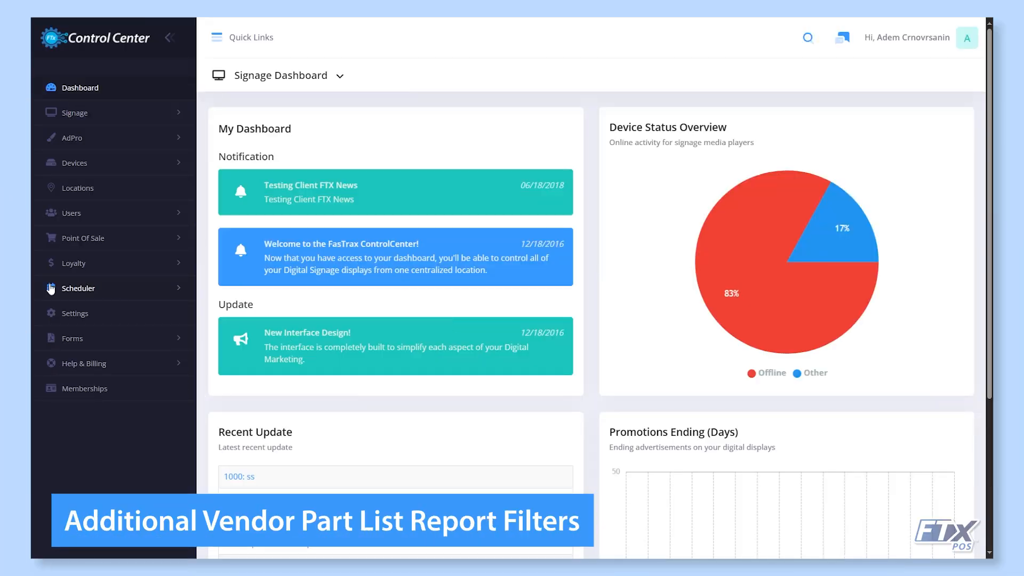
# - Generate the Vendor Parts List report from the list reports and show the available Report Type filters
pyautogui.click(140, 239)
pyautogui.click(137, 395)
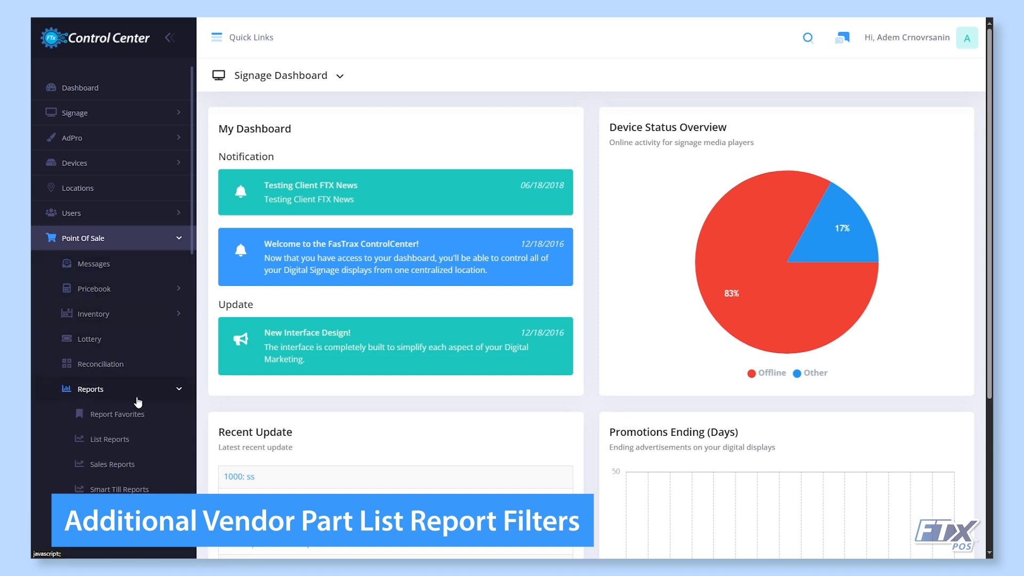
pyautogui.scroll(-2, 123, 488)
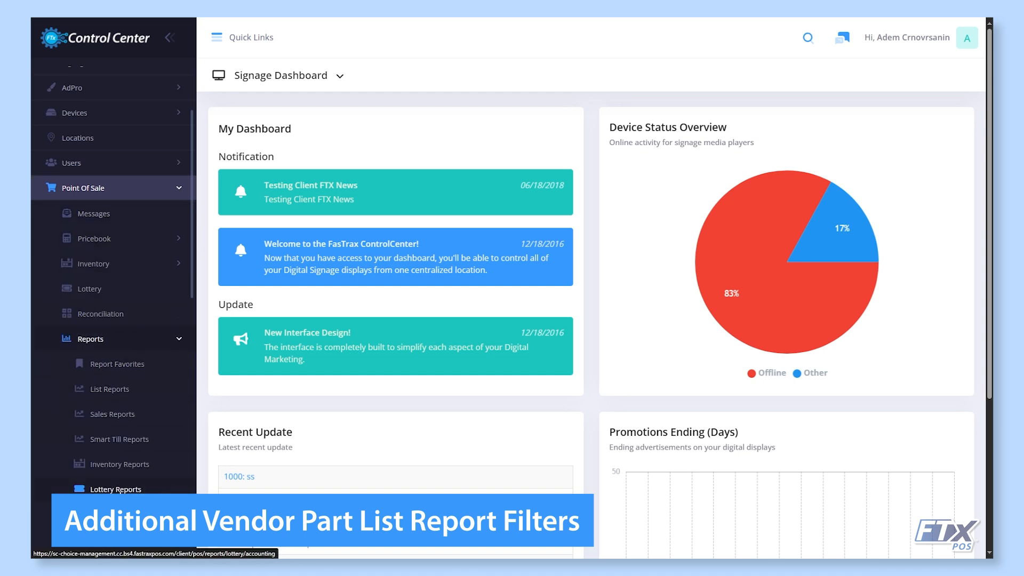
pyautogui.click(110, 390)
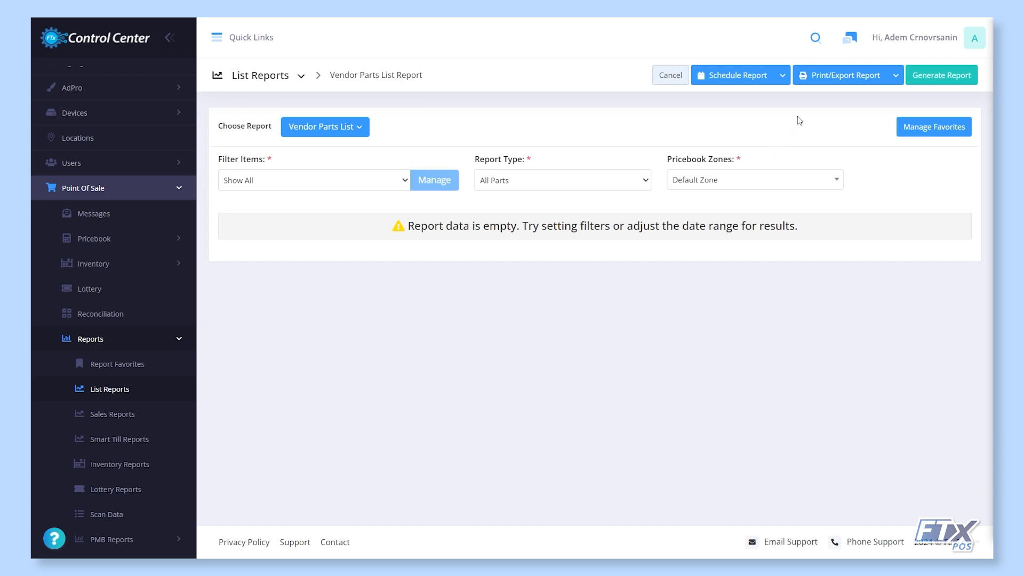
pyautogui.click(934, 72)
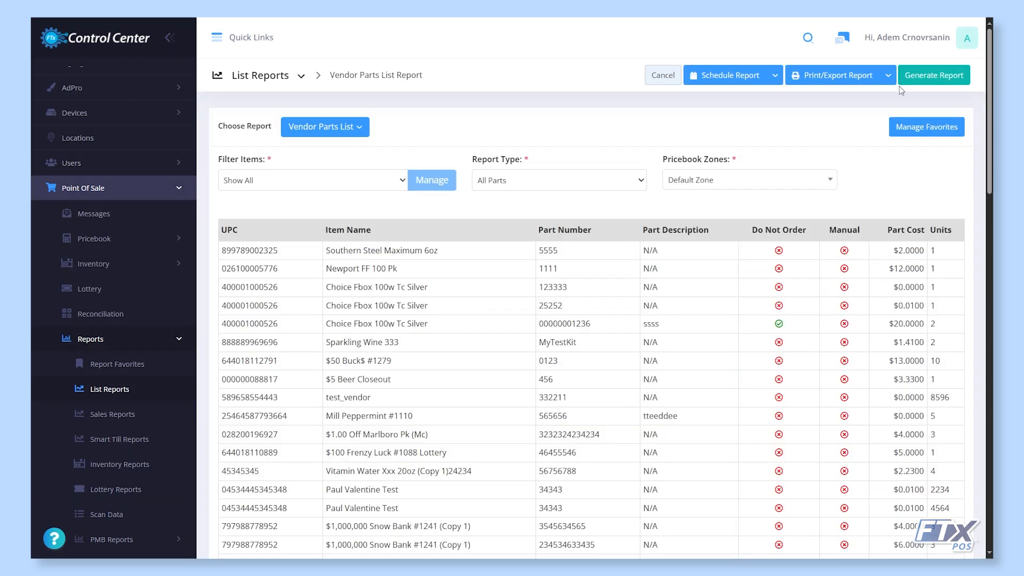
pyautogui.click(563, 181)
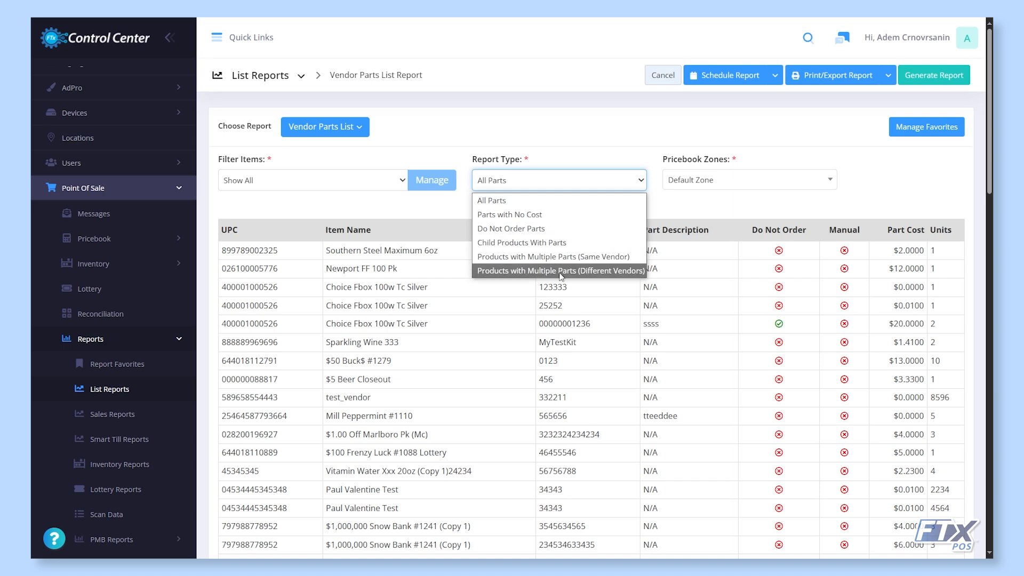
# - Open the Mass Update form for the Pricebook's vendor parts
pyautogui.click(95, 89)
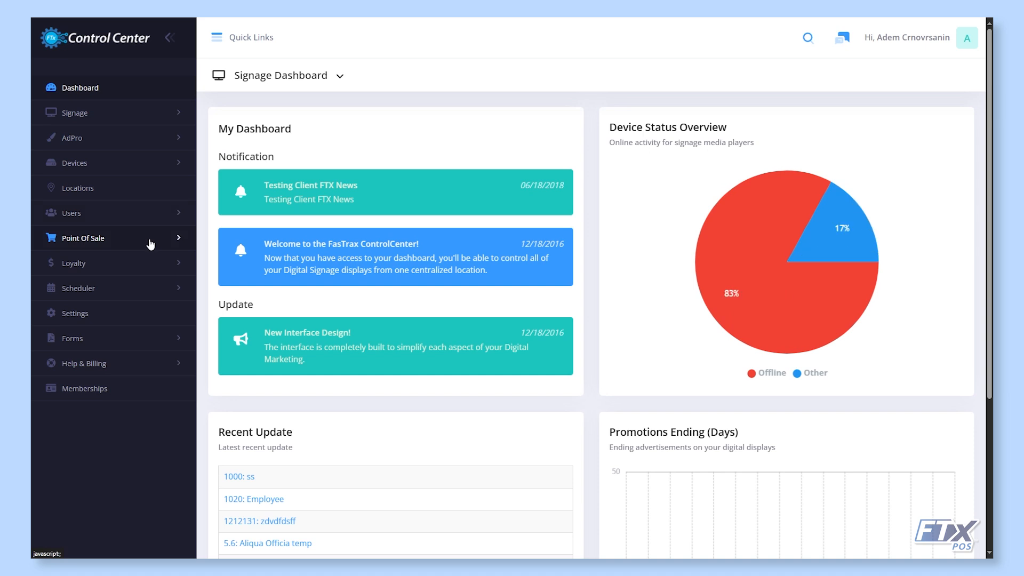
pyautogui.click(150, 245)
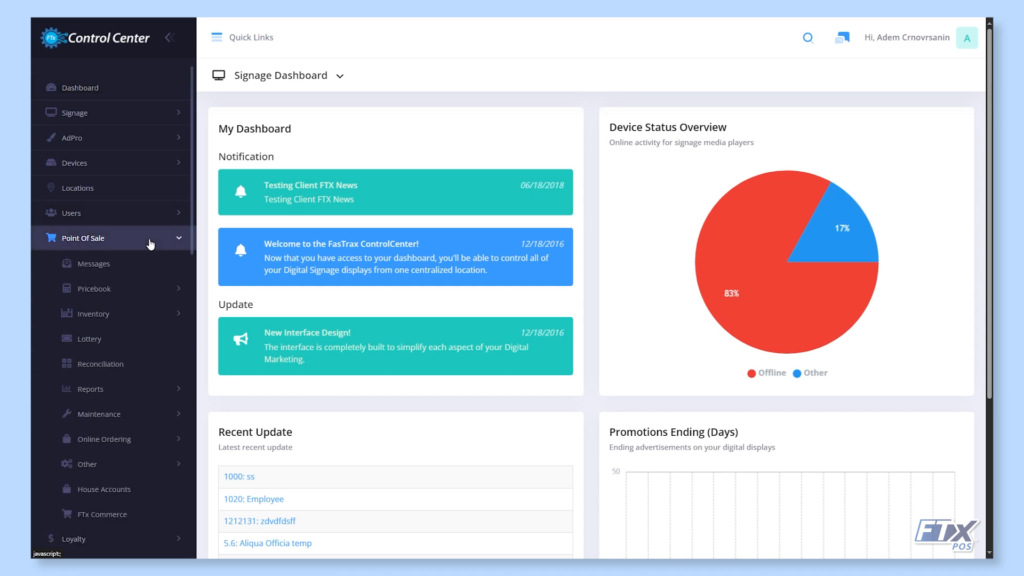
pyautogui.click(168, 290)
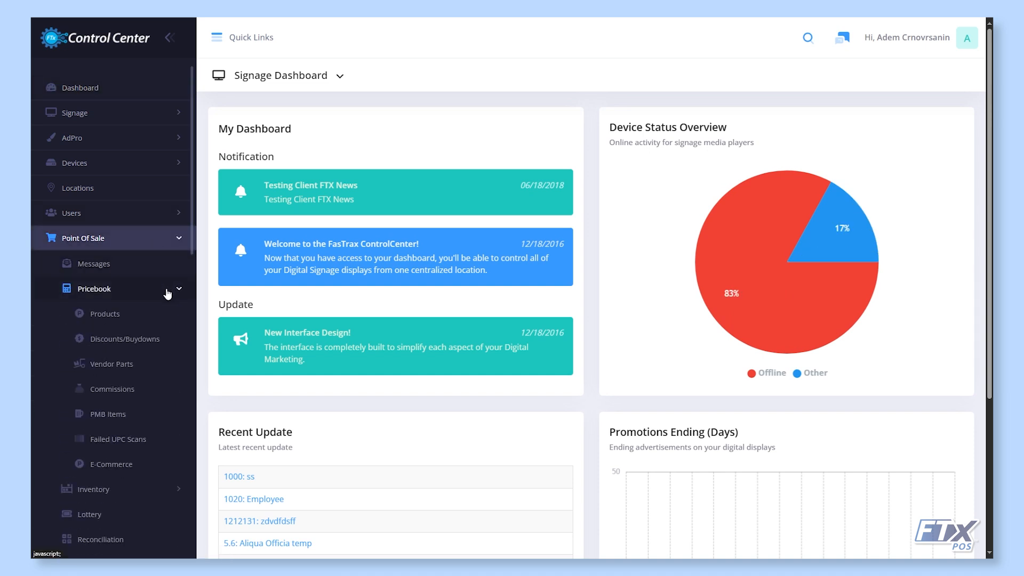
pyautogui.click(156, 365)
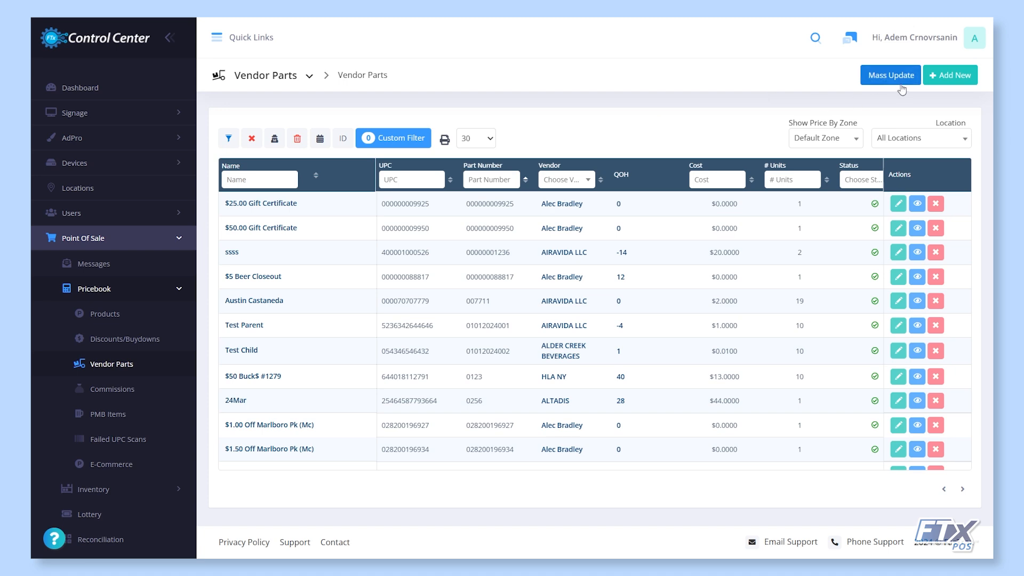
pyautogui.click(887, 76)
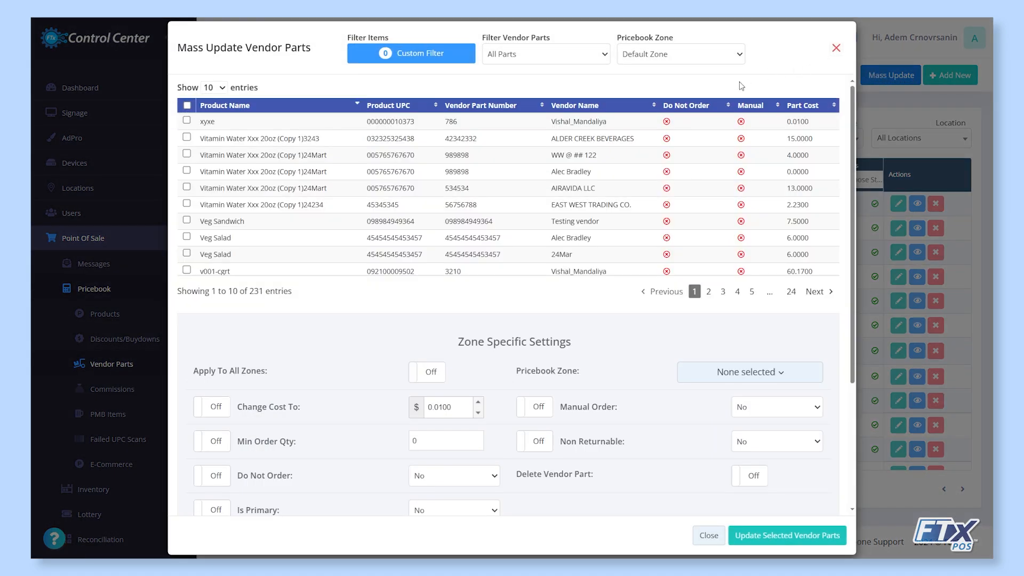
# - Show the Filter Vendor Parts options in the Mass Update Vendor Parts form
pyautogui.click(559, 52)
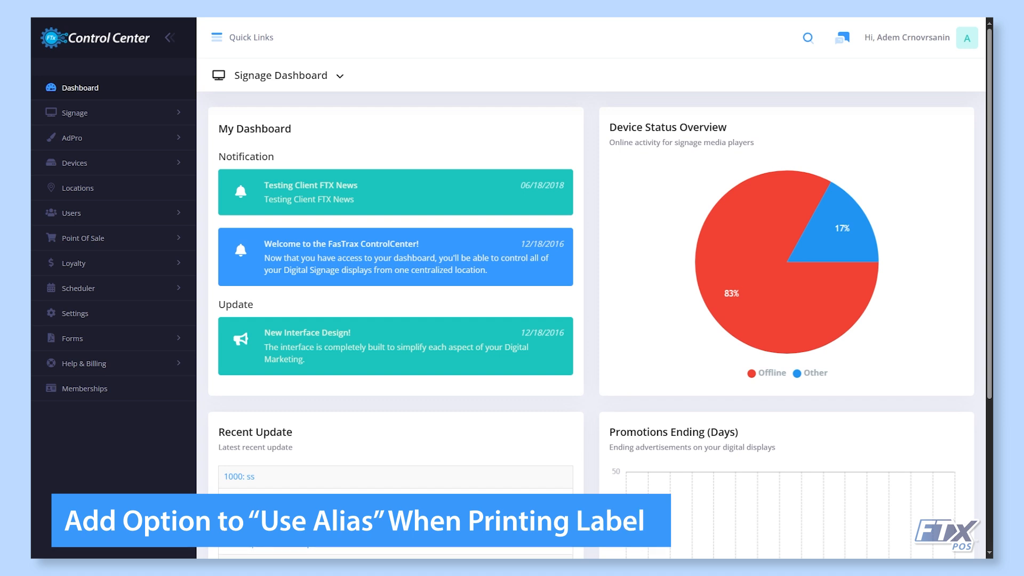
# - Open the Print Manager from the Point Of Sale maintenance print templates
pyautogui.click(111, 243)
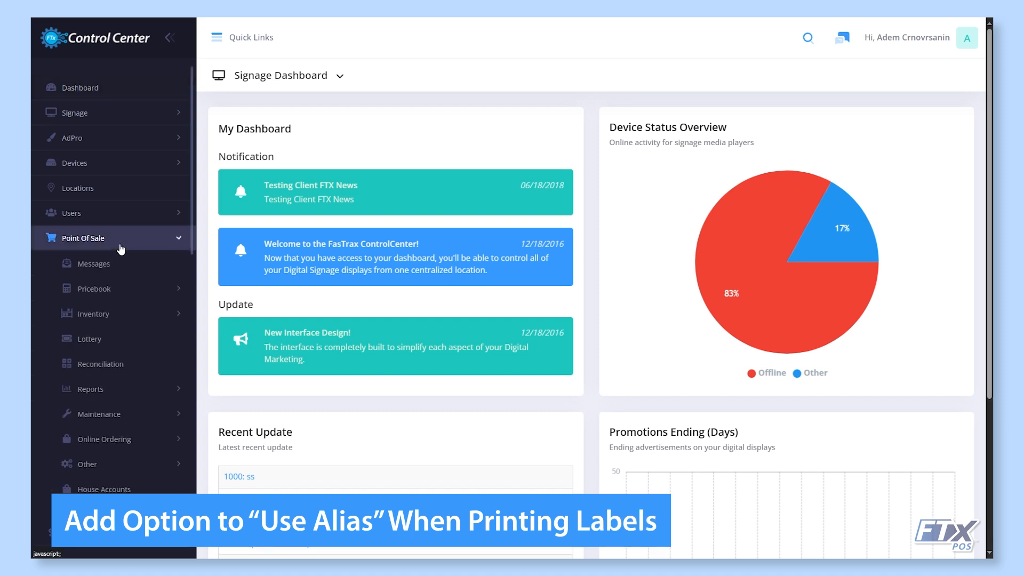
pyautogui.click(133, 415)
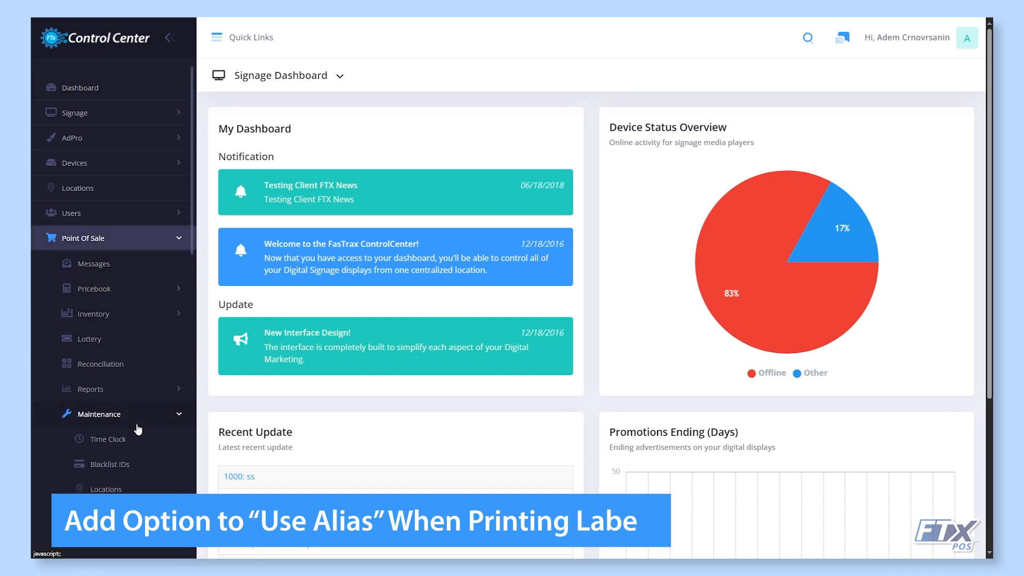
pyautogui.scroll(-4, 137, 427)
pyautogui.click(133, 514)
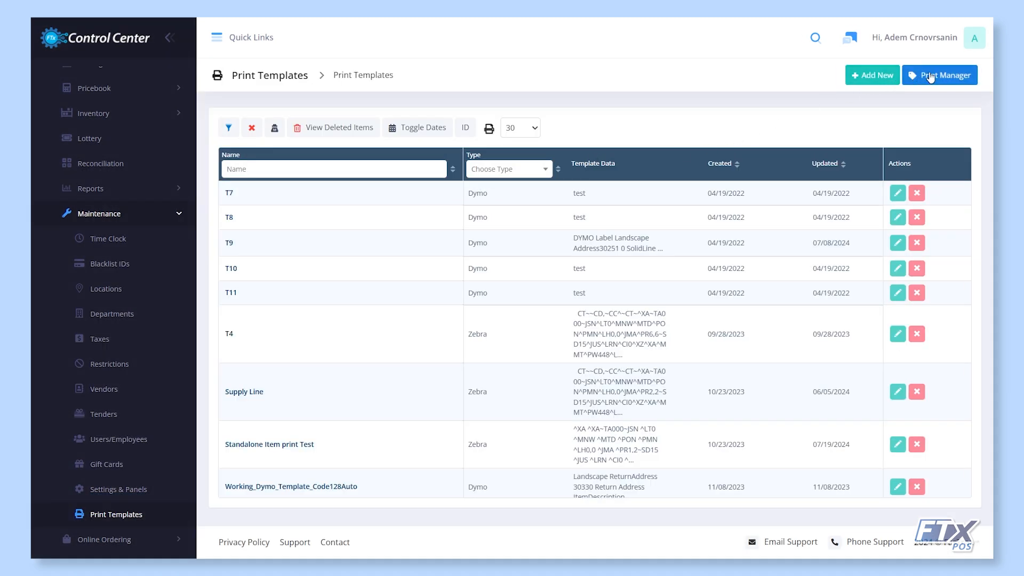
pyautogui.click(930, 78)
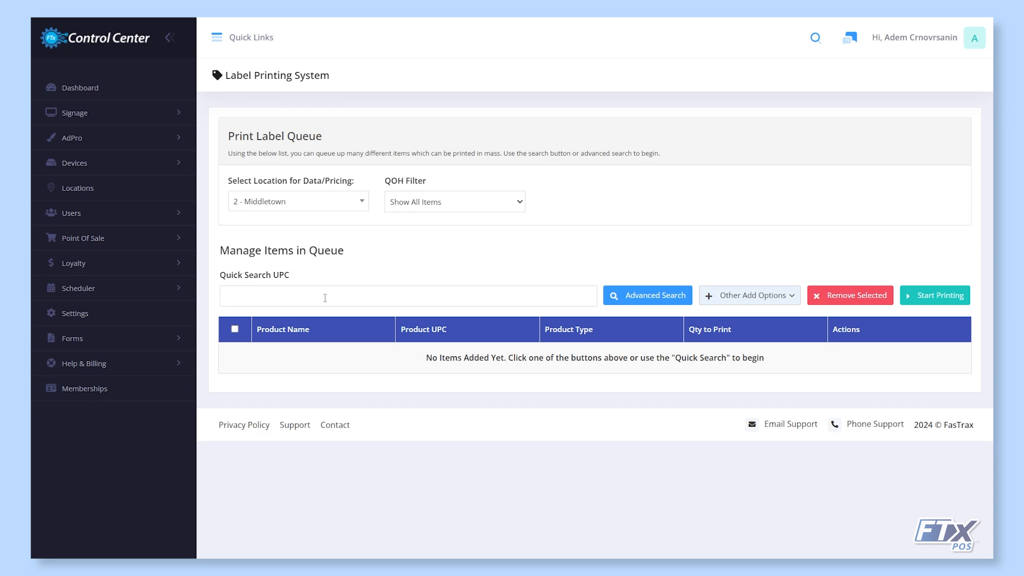
# - Find Marlboro products with the advanced search and add Marlboro $.50 Edge Kg Pk to the label print queue
pyautogui.click(622, 297)
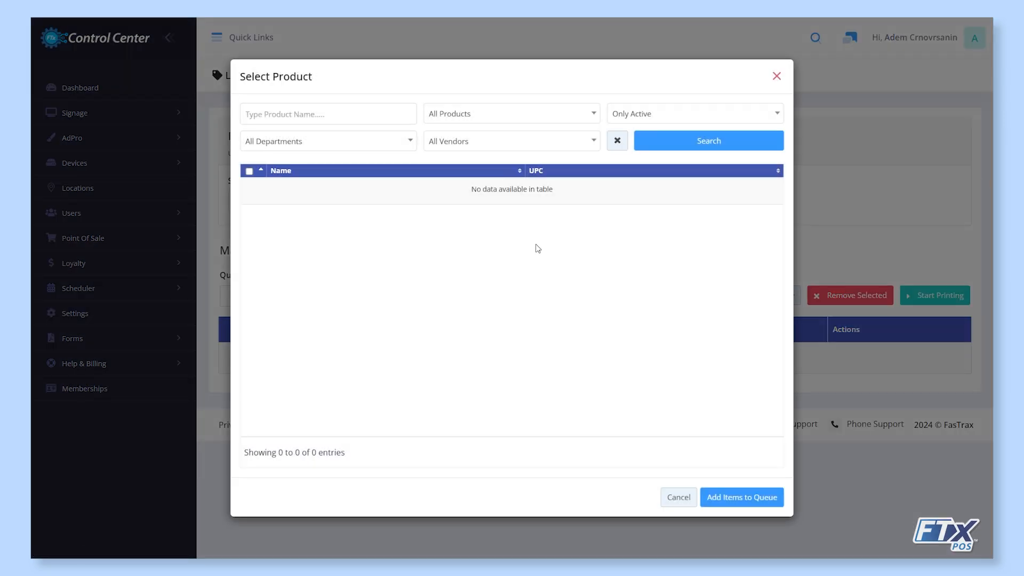
pyautogui.click(370, 117)
pyautogui.write('Marlboro')
pyautogui.press('Return')
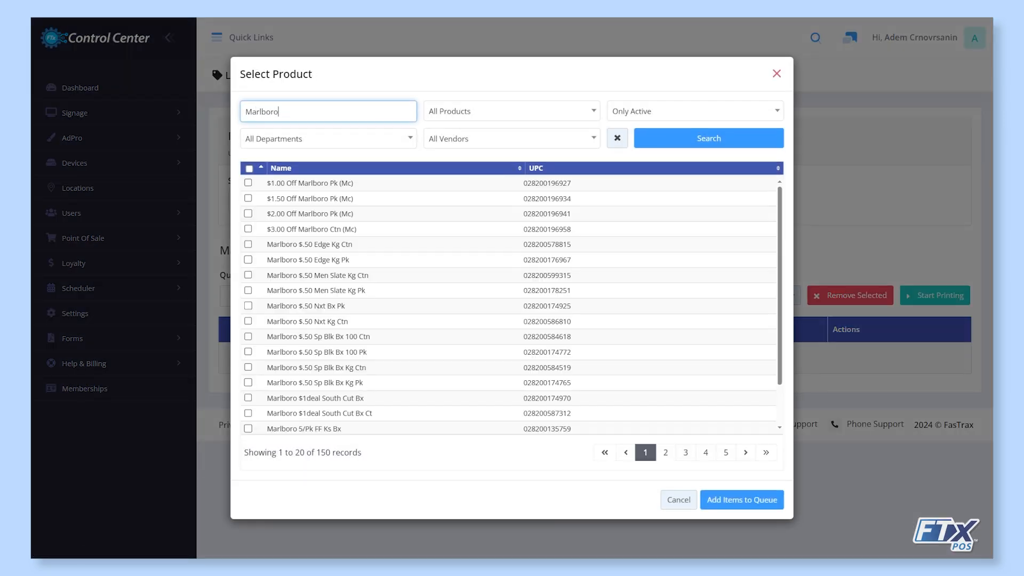
pyautogui.click(248, 260)
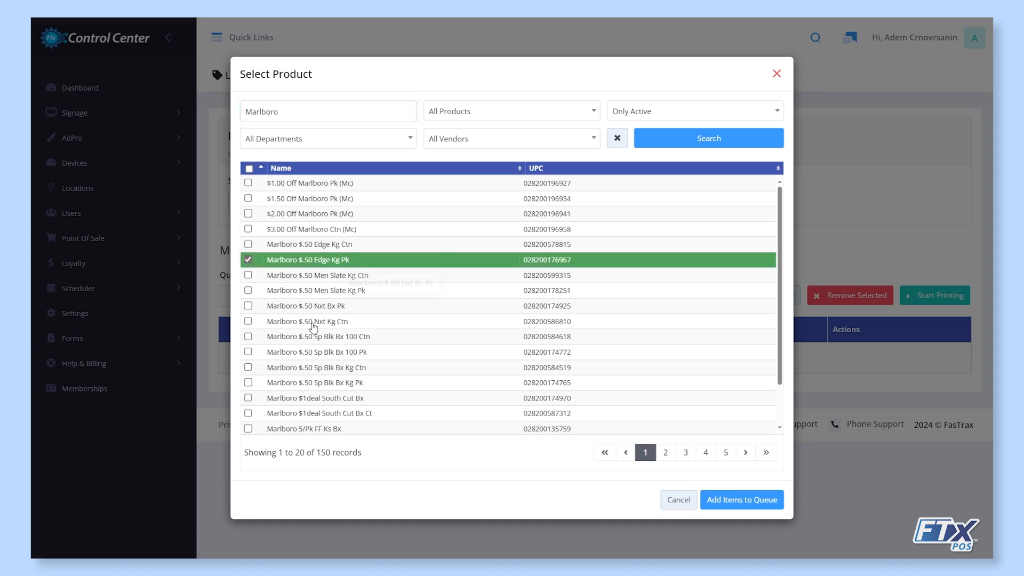
pyautogui.click(720, 499)
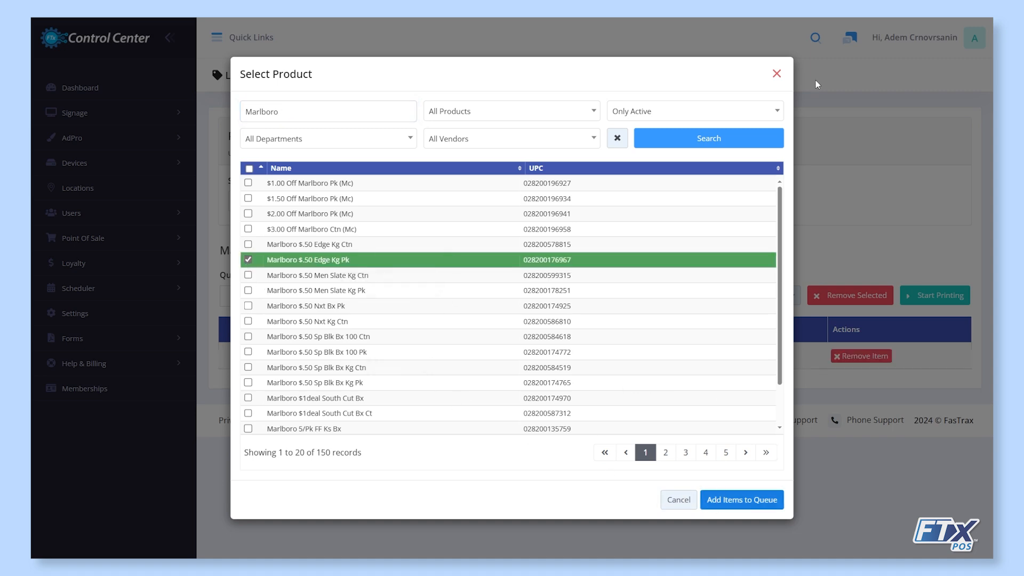
pyautogui.click(776, 73)
# - Start printing the label queue and toggle Use Alias, If Exists off and back on in the print options
pyautogui.click(910, 303)
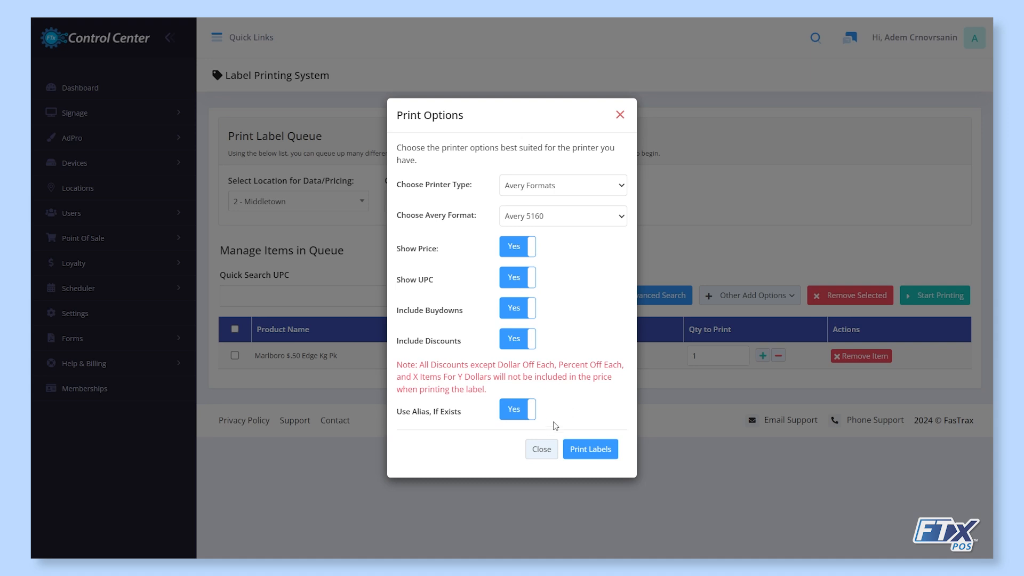
pyautogui.click(522, 419)
pyautogui.click(521, 421)
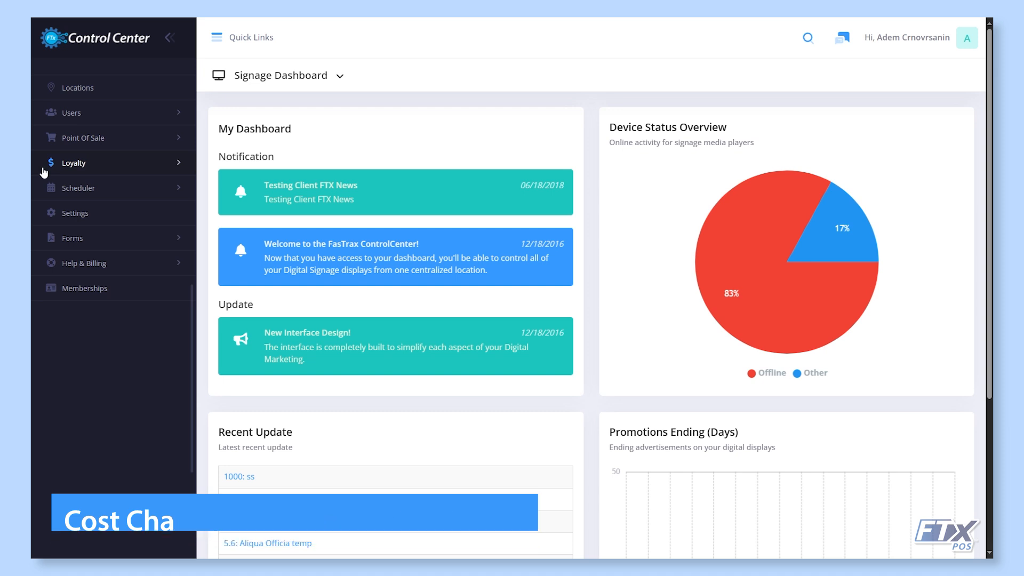
# - Open the Cost Changes Between Dates report from the Point Of Sale inventory reports
pyautogui.click(141, 142)
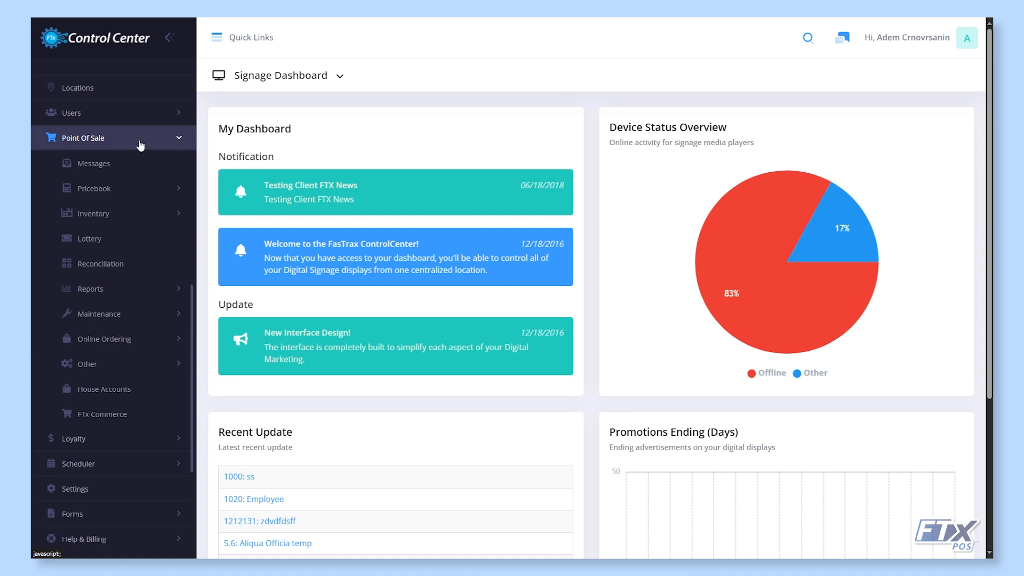
pyautogui.click(151, 283)
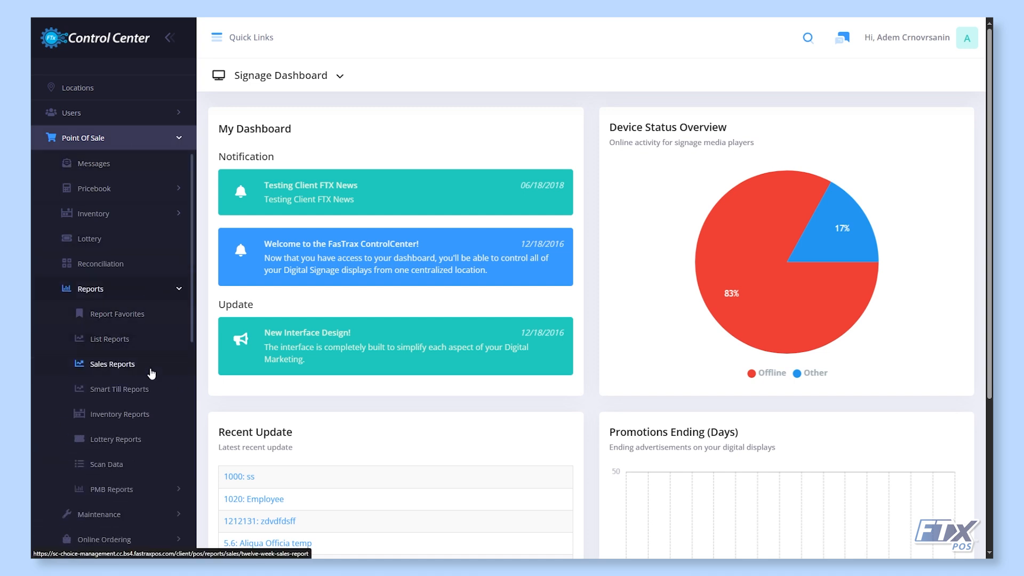
pyautogui.click(168, 420)
pyautogui.click(335, 128)
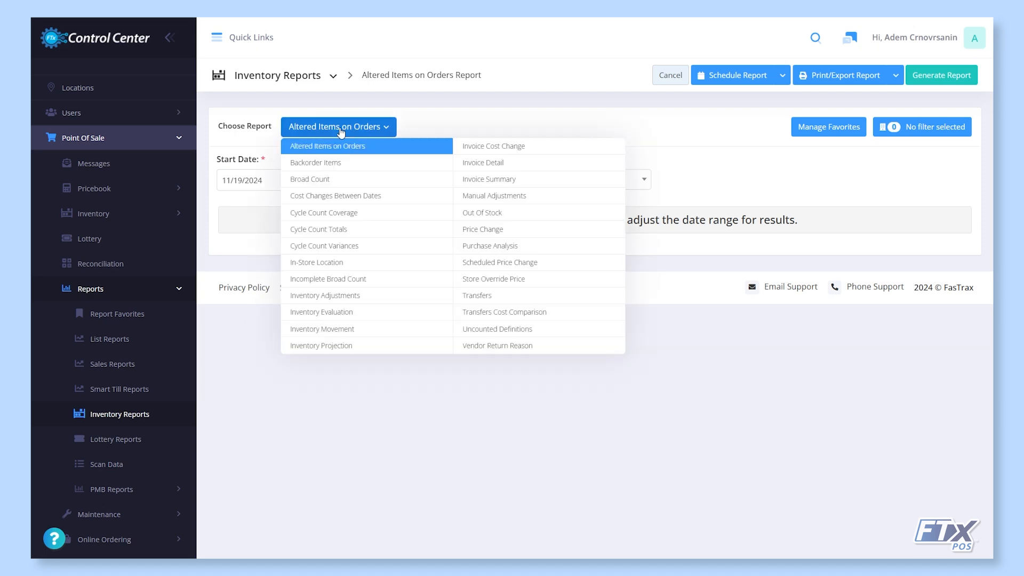
pyautogui.click(349, 199)
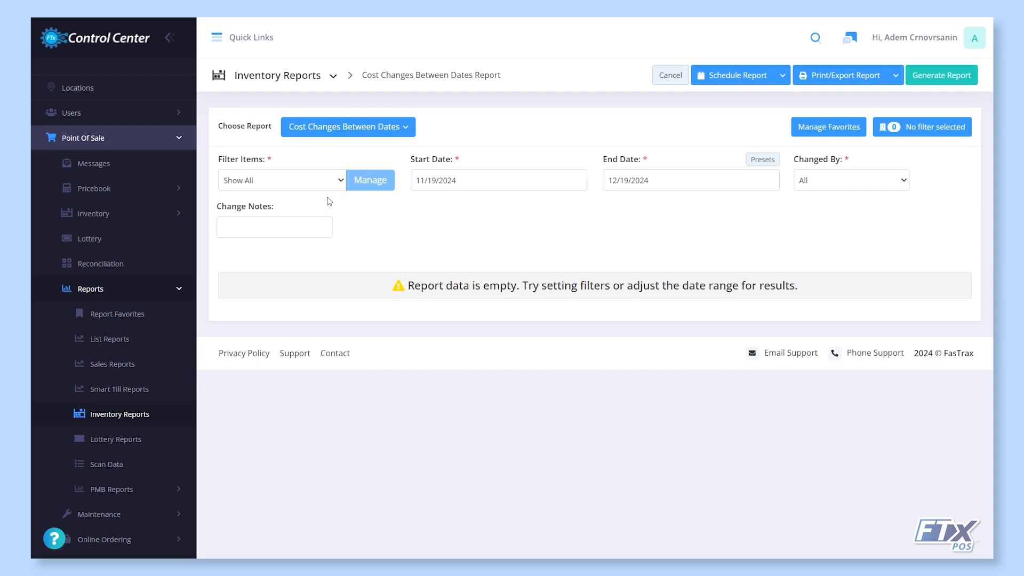
# - Set the report's item filter to Custom Filter and view its filter management options without applying any
pyautogui.click(327, 182)
pyautogui.click(305, 213)
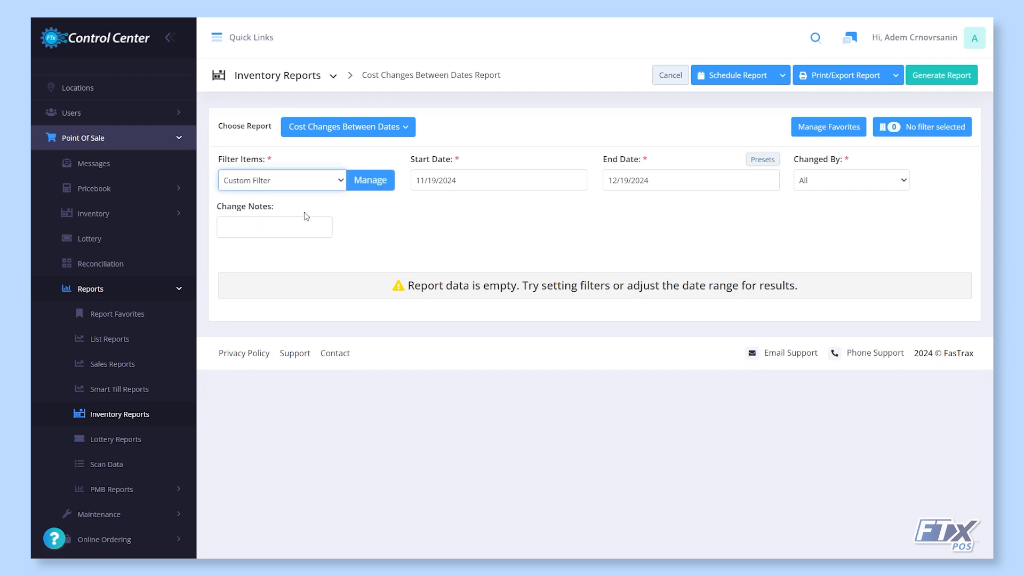
pyautogui.click(371, 182)
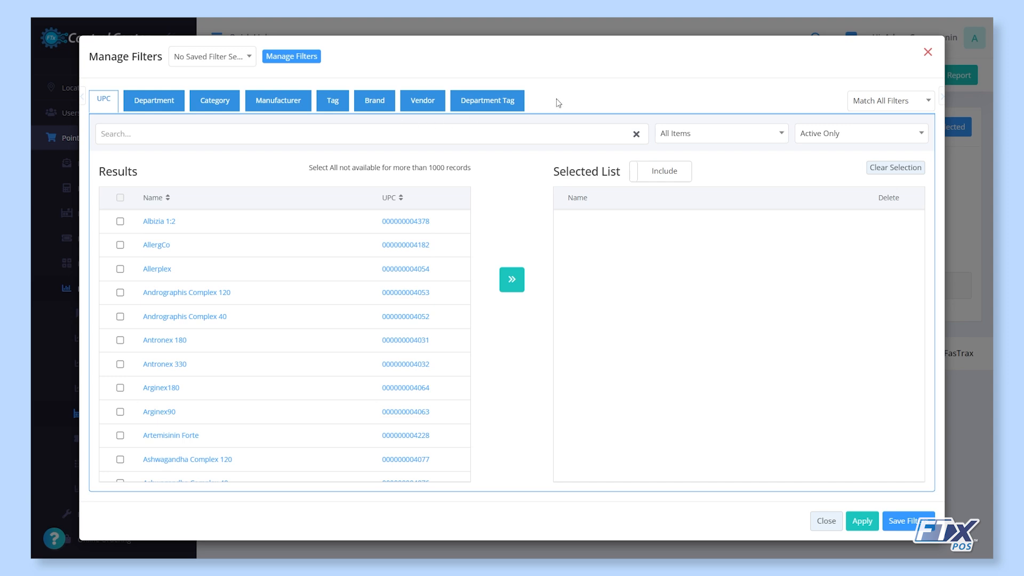
pyautogui.click(927, 53)
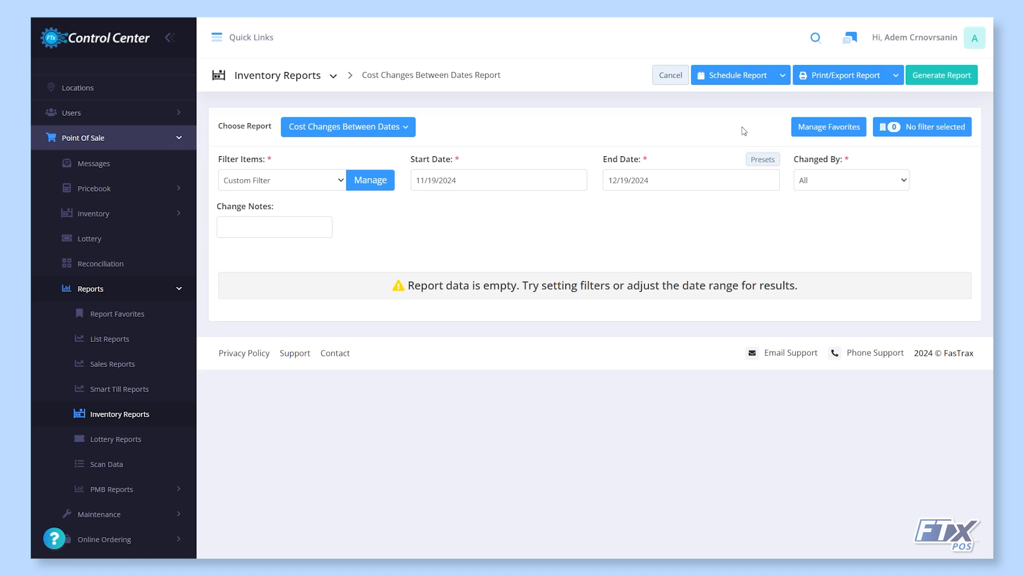
# - Set Changed By to Employees and check the choices for filtering by employee
pyautogui.click(862, 180)
pyautogui.click(844, 213)
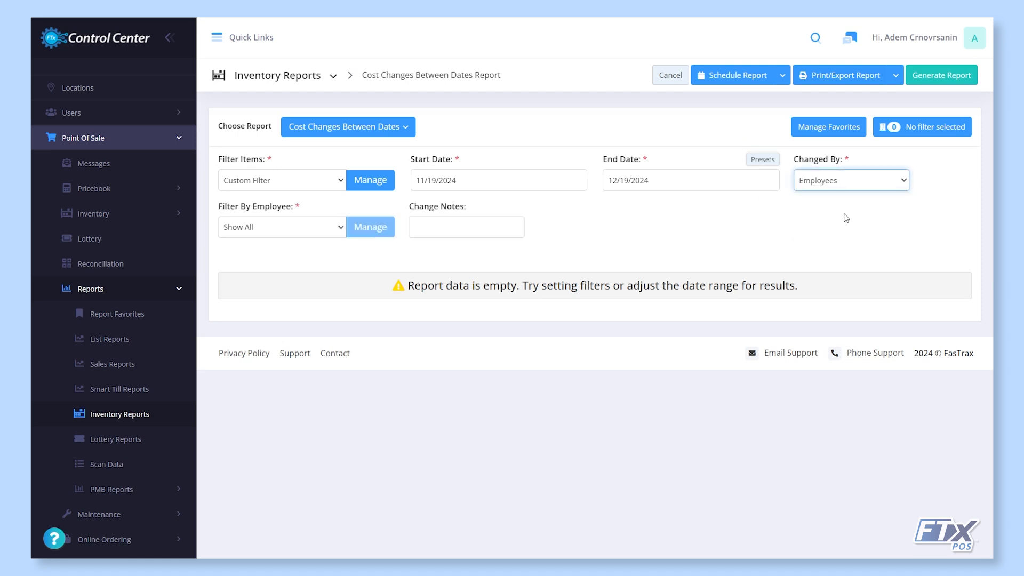
pyautogui.click(304, 226)
pyautogui.click(305, 226)
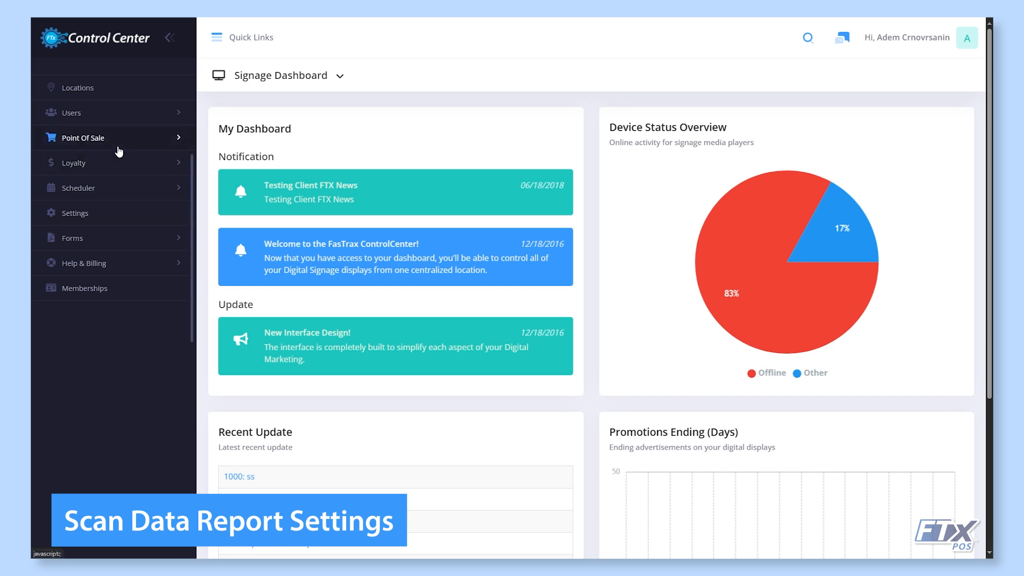
# - Open the Scan Data exports page from the Point Of Sale reports
pyautogui.click(141, 148)
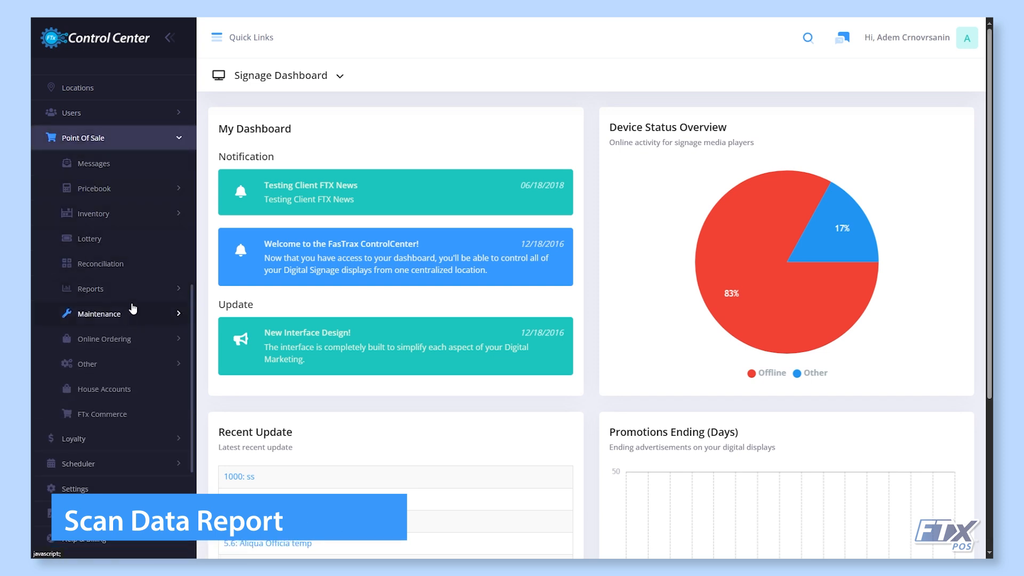
pyautogui.click(135, 296)
pyautogui.click(143, 463)
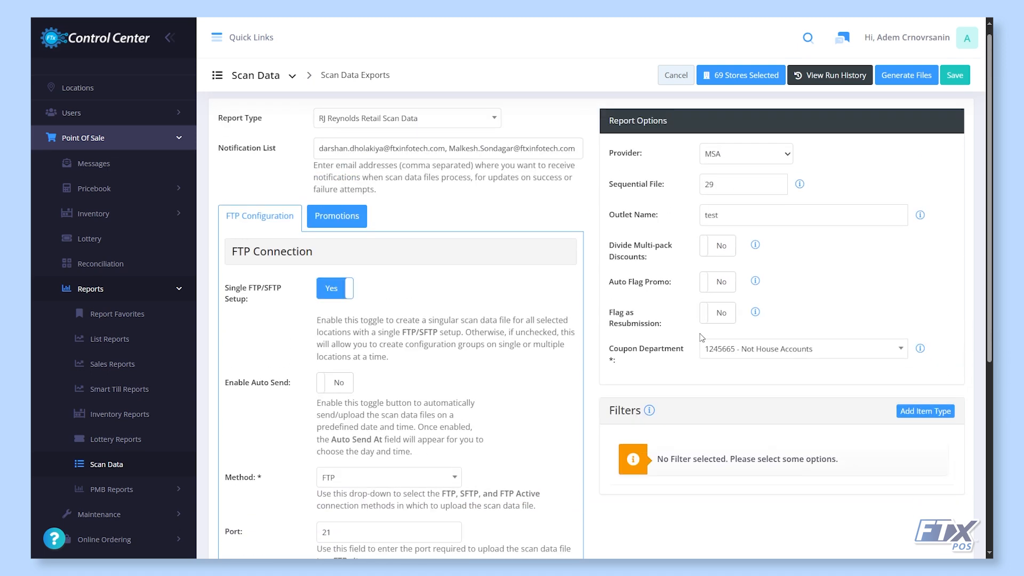
# - Switch the report type to PM/UST Retail Scan Data and read the explanations for Include Loyalty and Generate PM Data
pyautogui.click(441, 129)
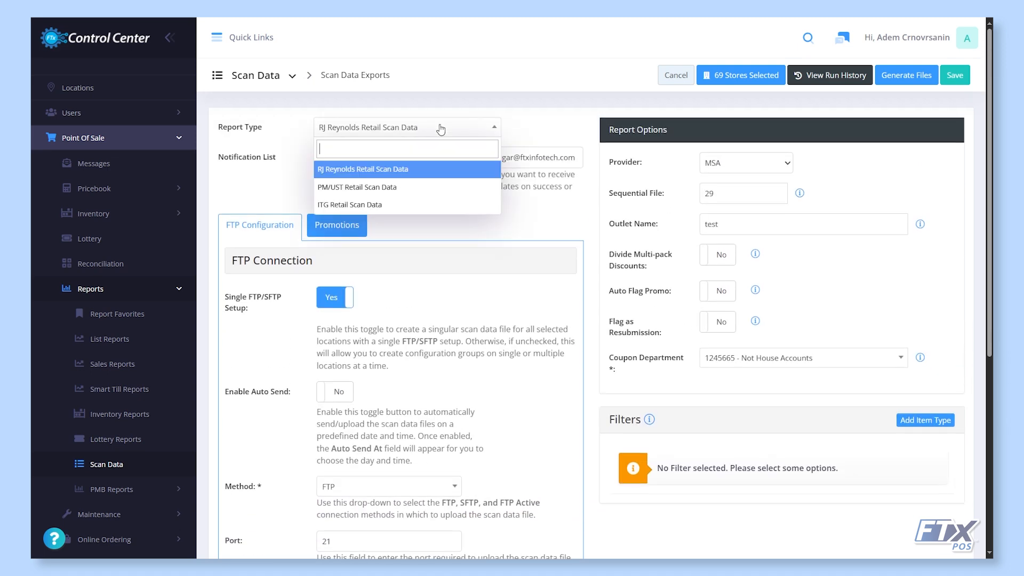
pyautogui.click(402, 187)
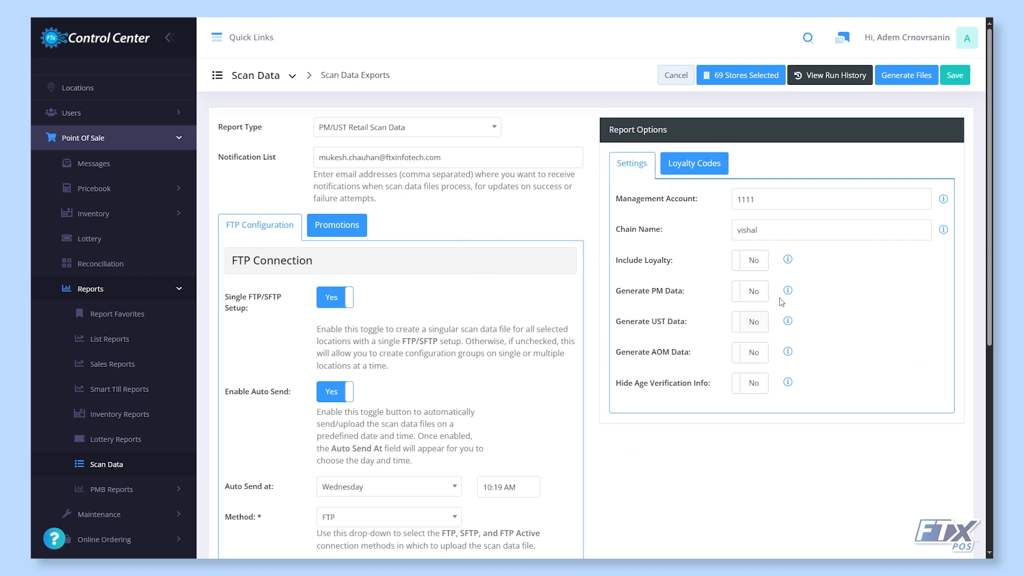
pyautogui.moveTo(791, 265)
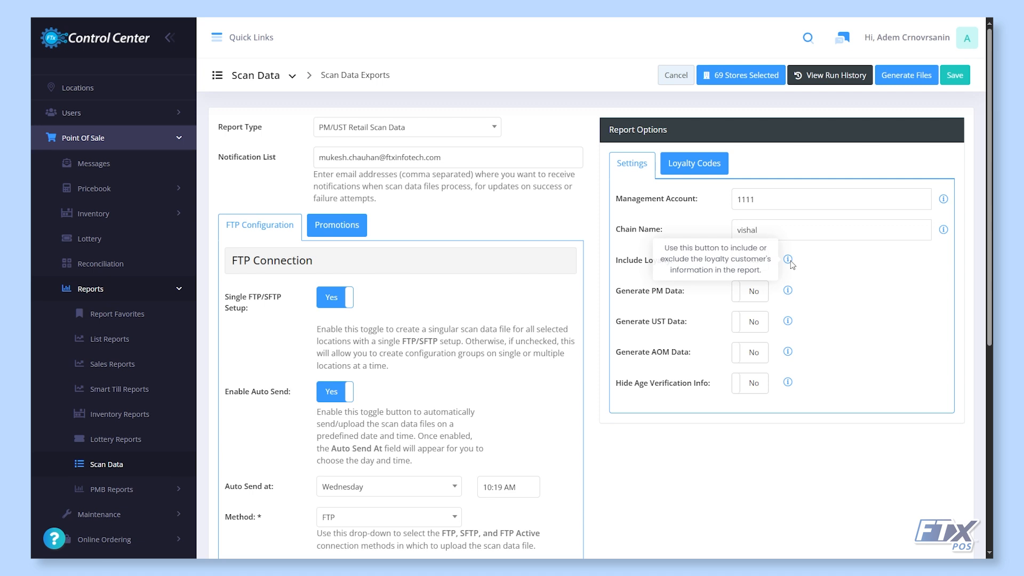
pyautogui.moveTo(788, 293)
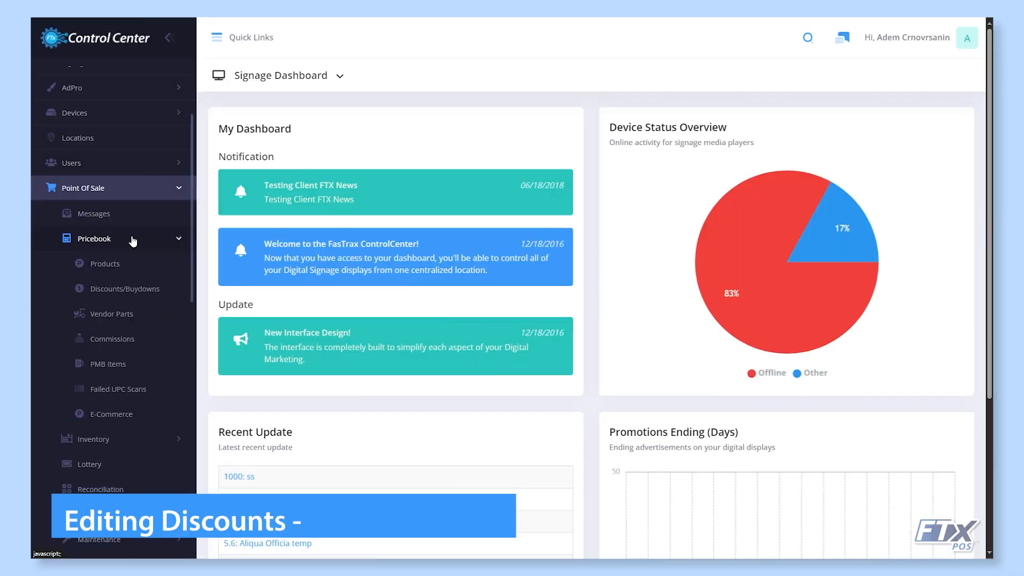
# - Open Discount8 for editing from the Pricebook's Discounts/Buydowns list
pyautogui.click(128, 288)
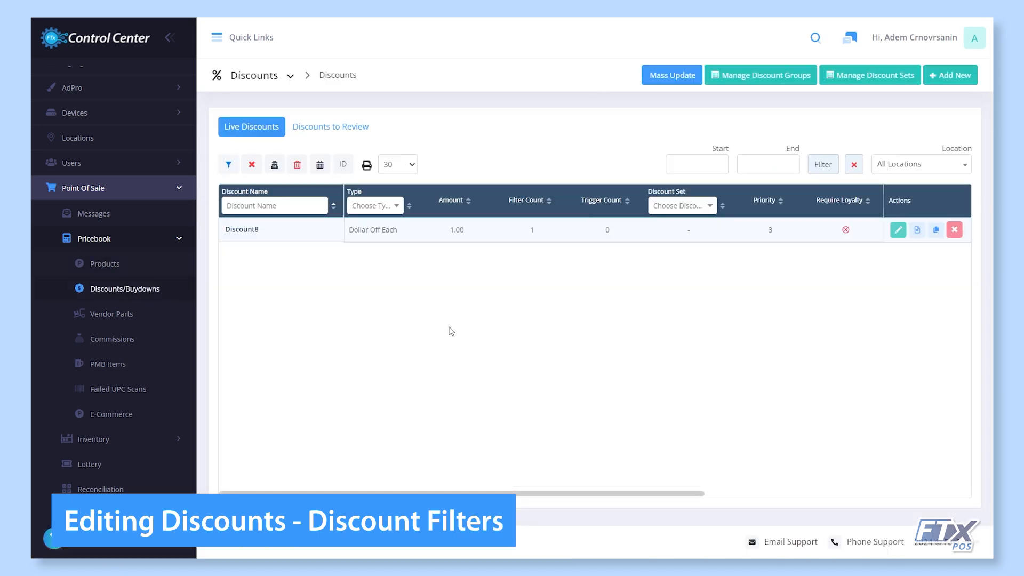
pyautogui.click(898, 230)
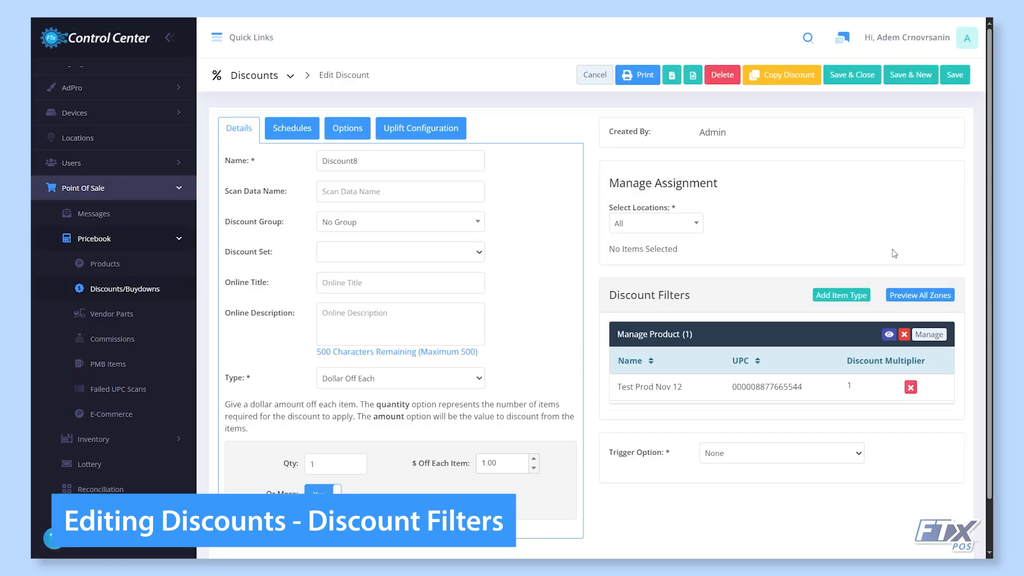
# - Preview the products matched by the discount filter and open Discount8 from the Discount Count details of Test Prod Nov 12
pyautogui.click(889, 334)
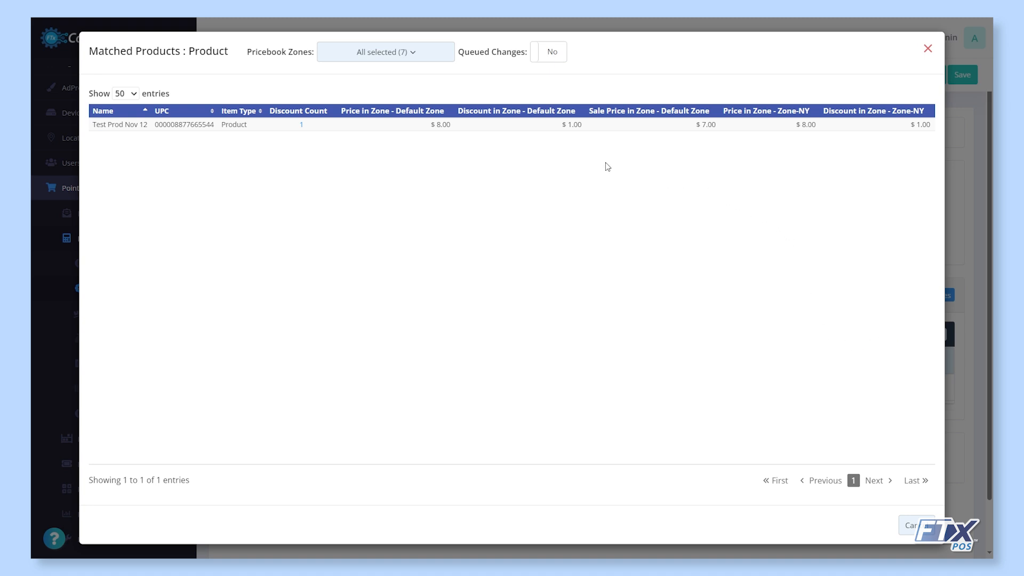
pyautogui.click(302, 126)
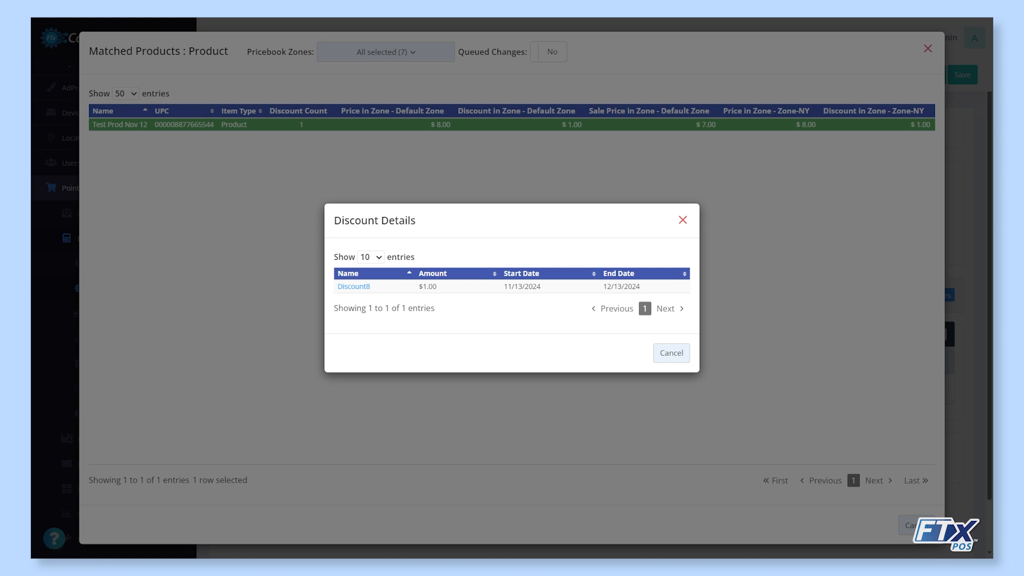
pyautogui.click(360, 288)
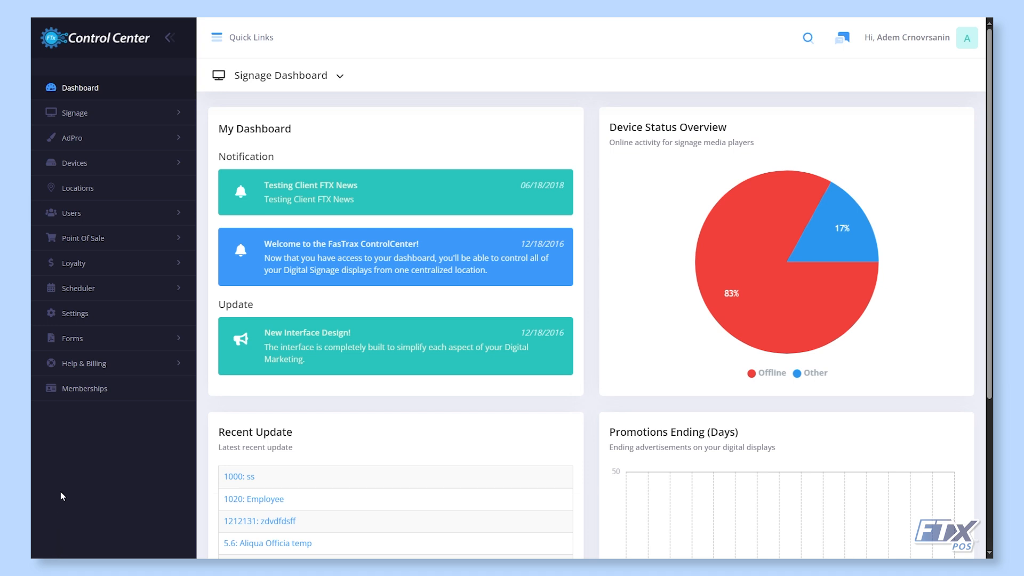
# - Open the Out Of Stock report from the Point Of Sale inventory reports
pyautogui.click(128, 241)
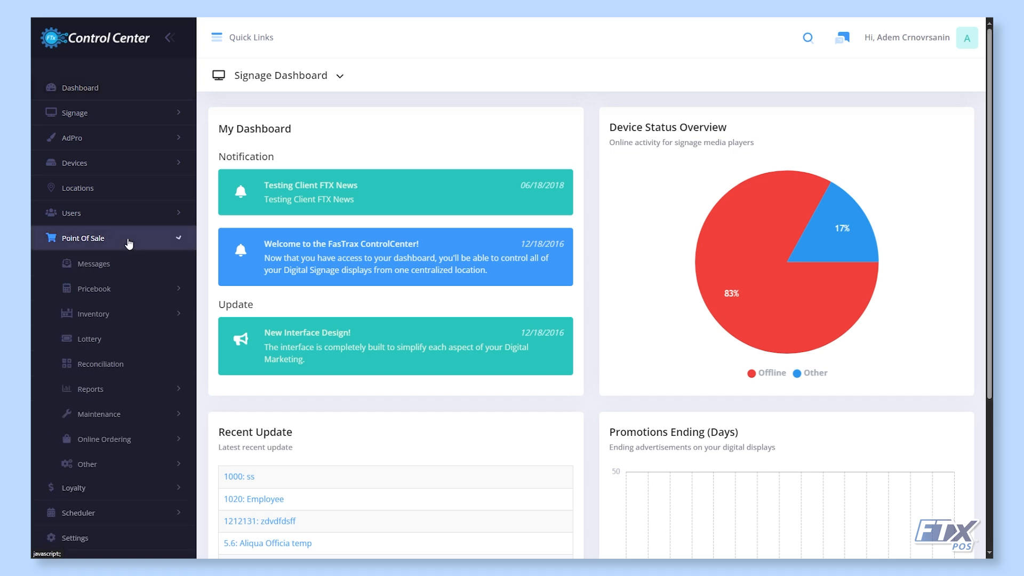
pyautogui.click(130, 392)
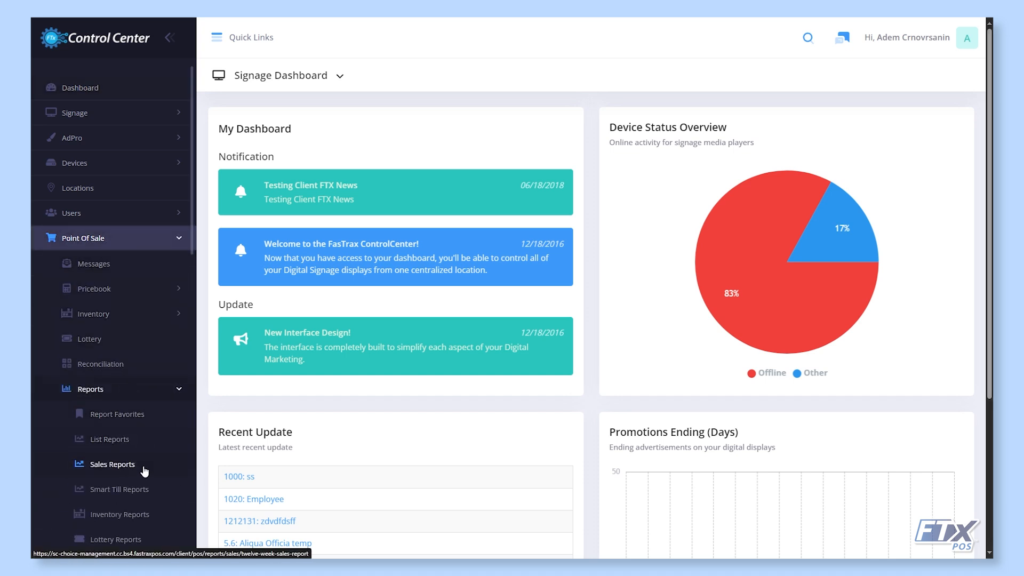
pyautogui.click(146, 514)
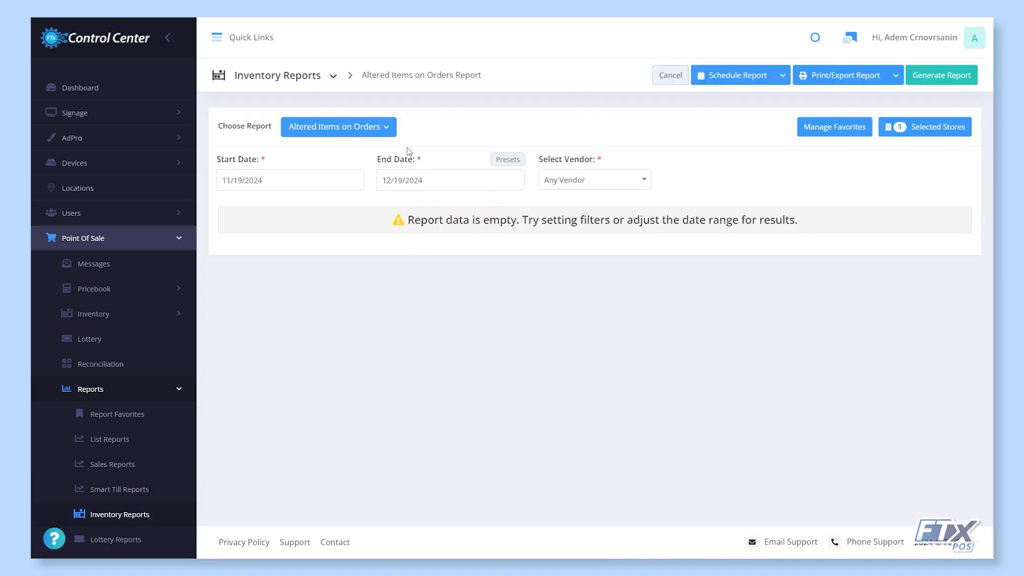
pyautogui.click(378, 133)
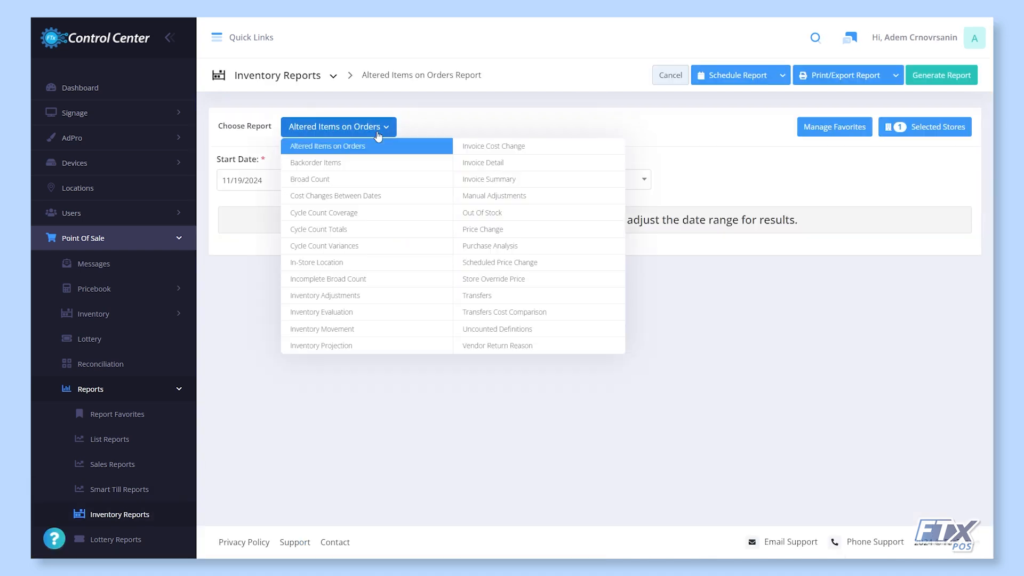
pyautogui.click(536, 213)
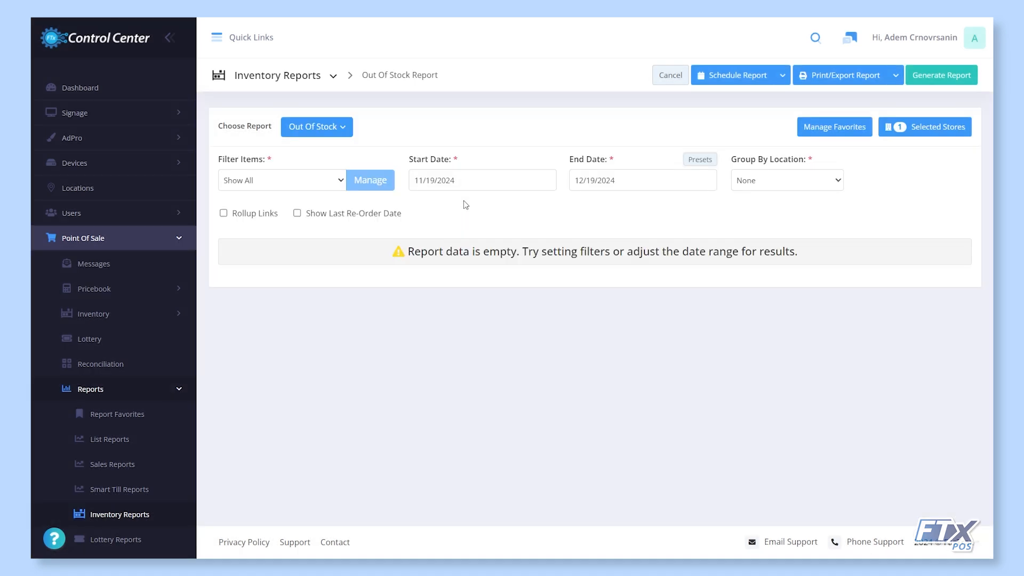
# - Generate the Out Of Stock report with only Rollup Links enabled, and regenerate it with both Rollup Links and Show Last Re-Order Date enabled
pyautogui.click(250, 215)
pyautogui.click(930, 81)
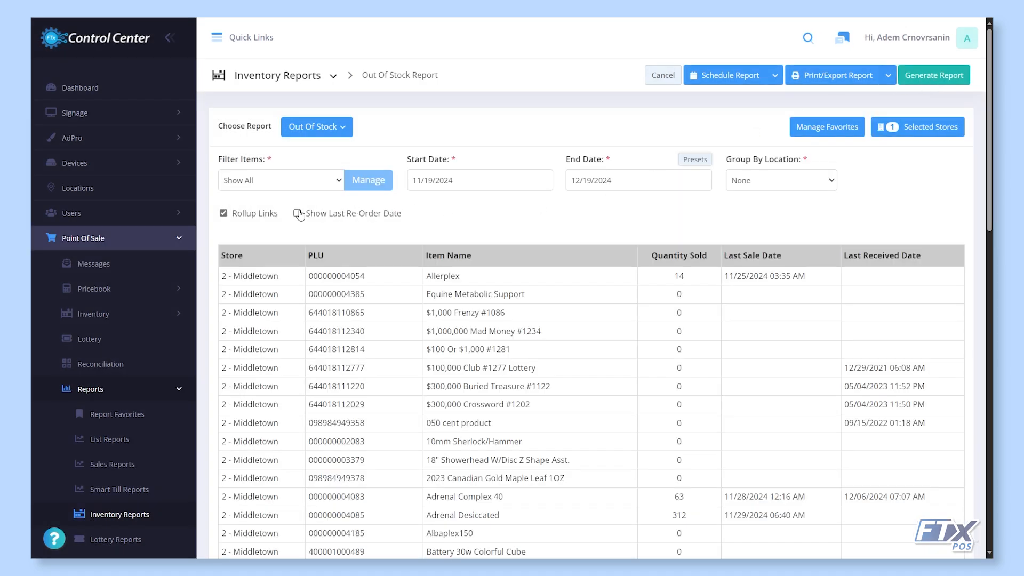
pyautogui.click(248, 215)
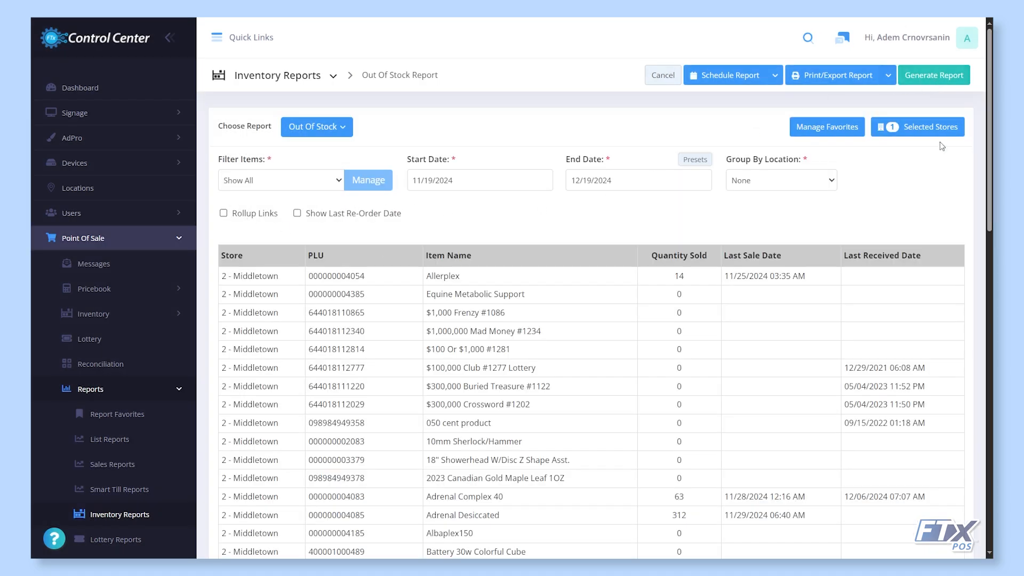
pyautogui.click(381, 217)
pyautogui.click(261, 217)
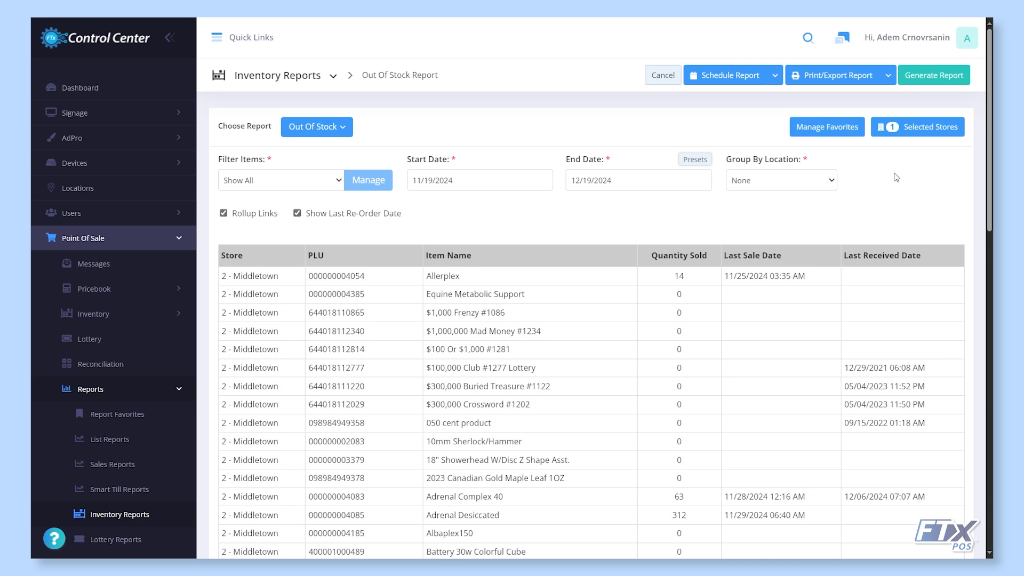
pyautogui.click(935, 80)
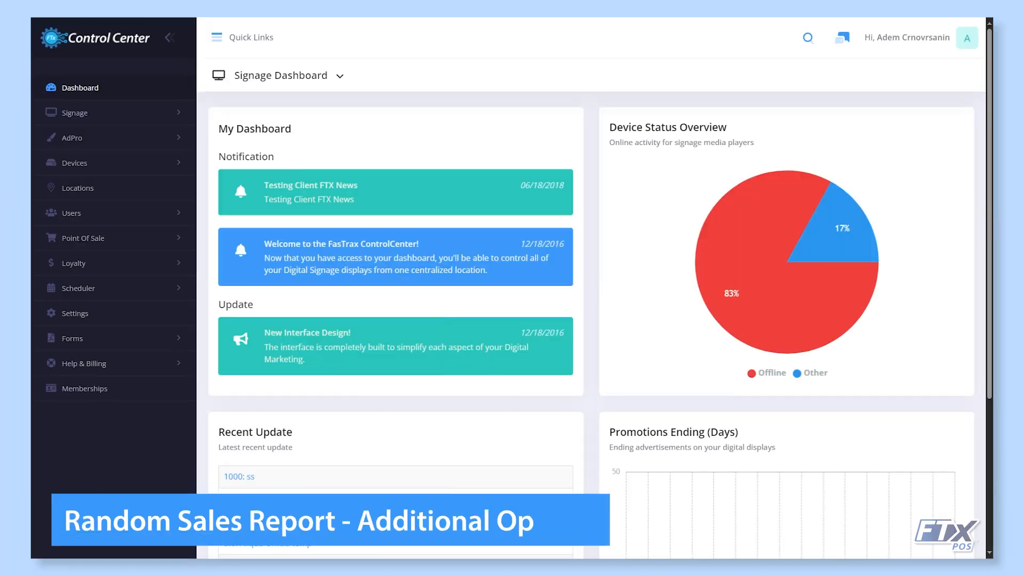
# - Open the Random Sales report from the Point Of Sale sales reports
pyautogui.click(96, 238)
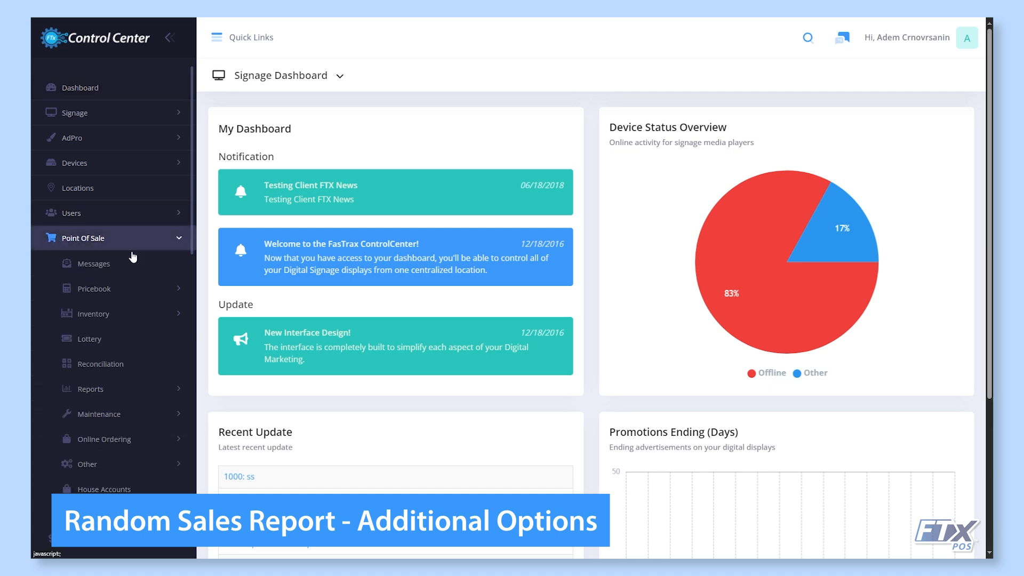
pyautogui.click(138, 394)
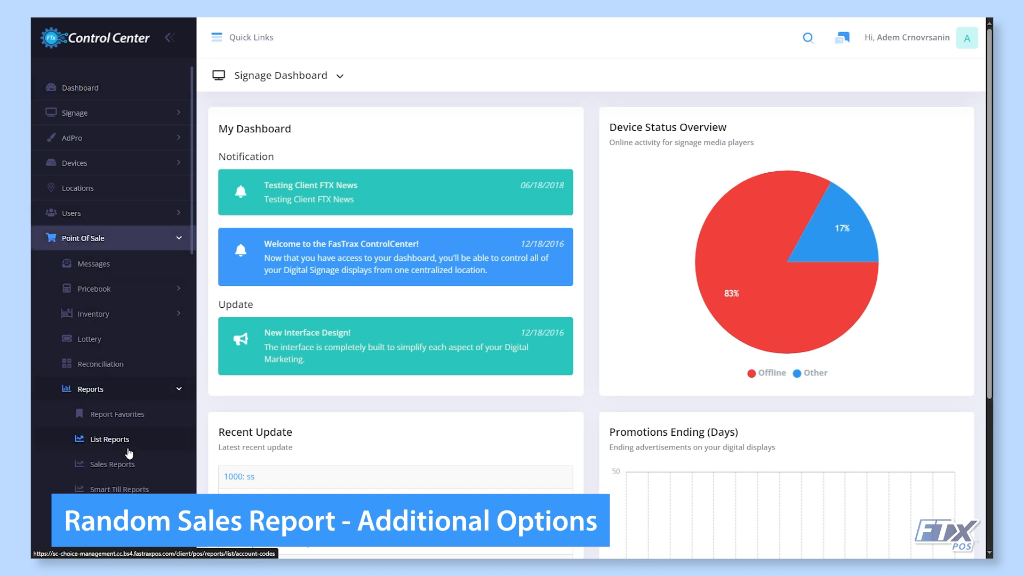
pyautogui.click(152, 467)
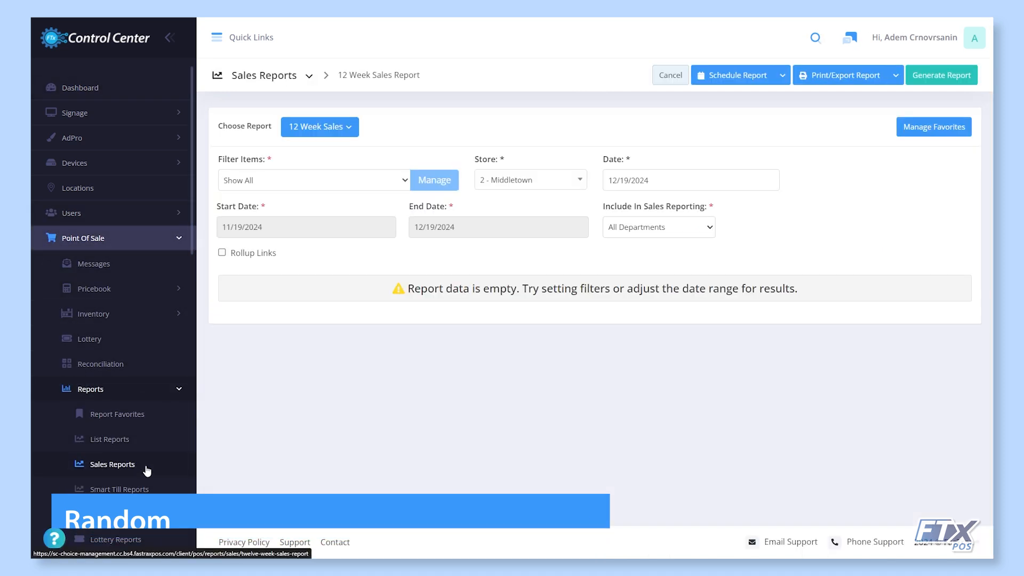
pyautogui.click(338, 128)
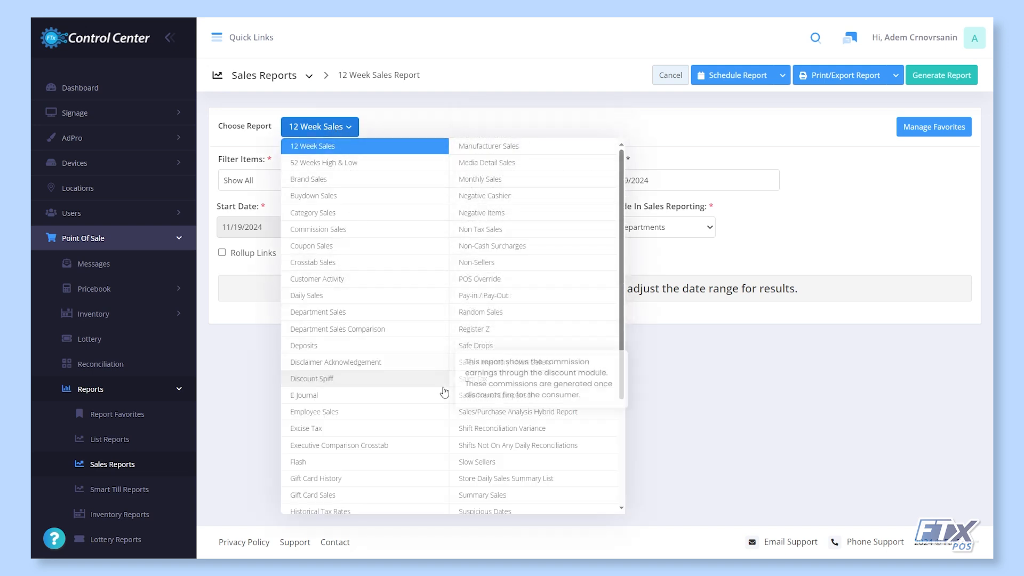
pyautogui.click(535, 315)
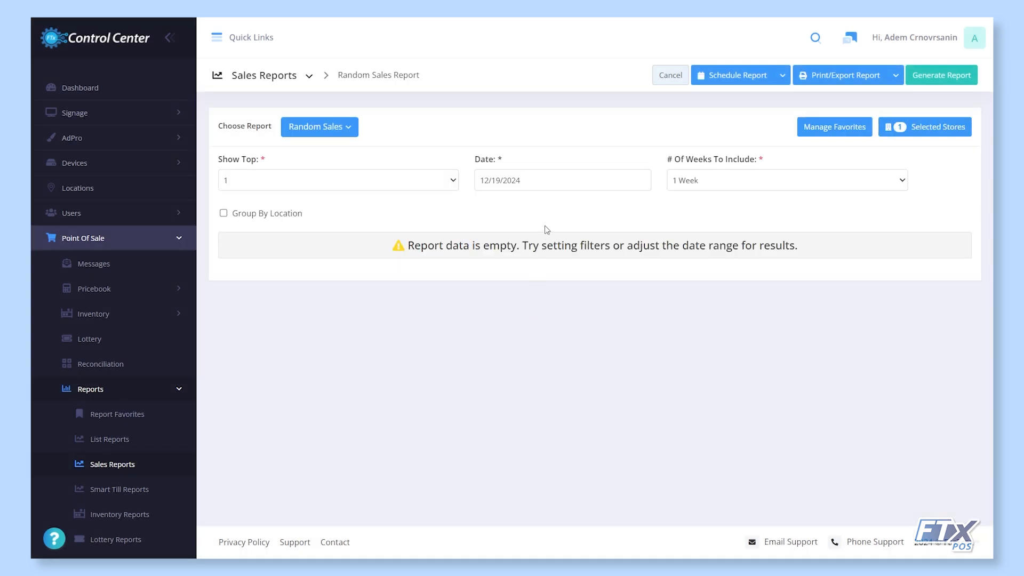
# - Generate the Random Sales report for the date 12/01/2024 with 2 Weeks included
pyautogui.click(544, 182)
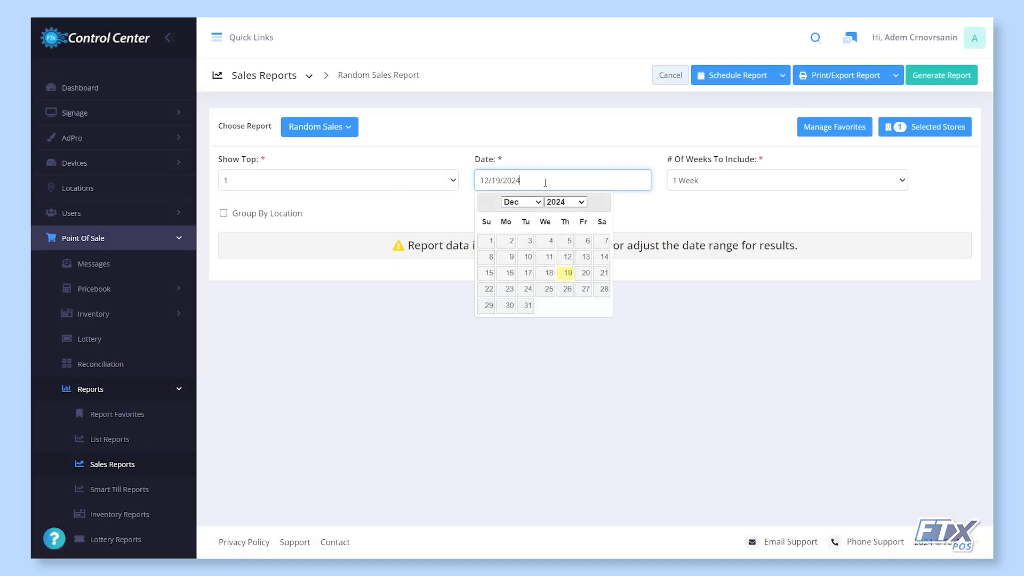
pyautogui.click(487, 246)
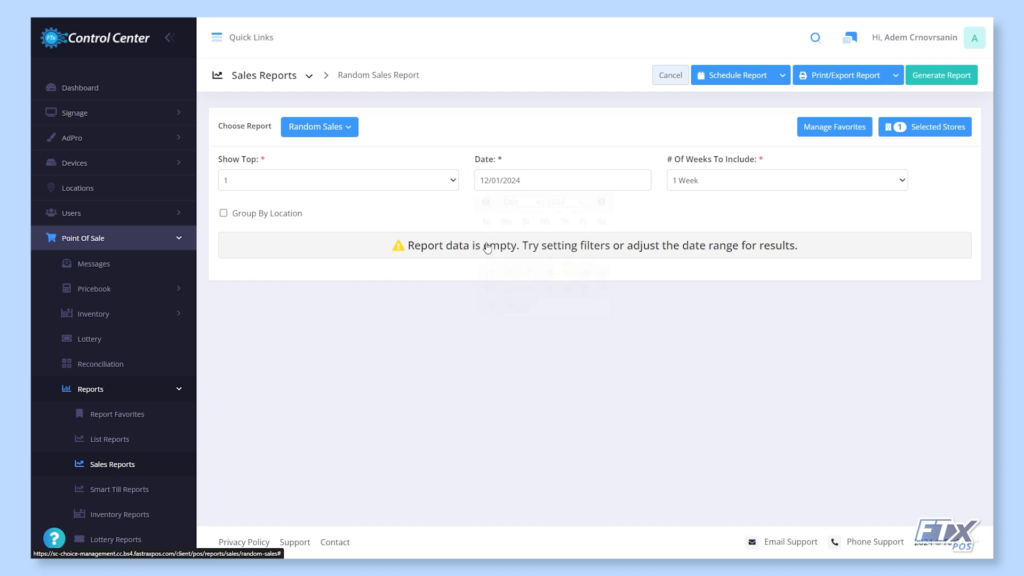
pyautogui.click(705, 182)
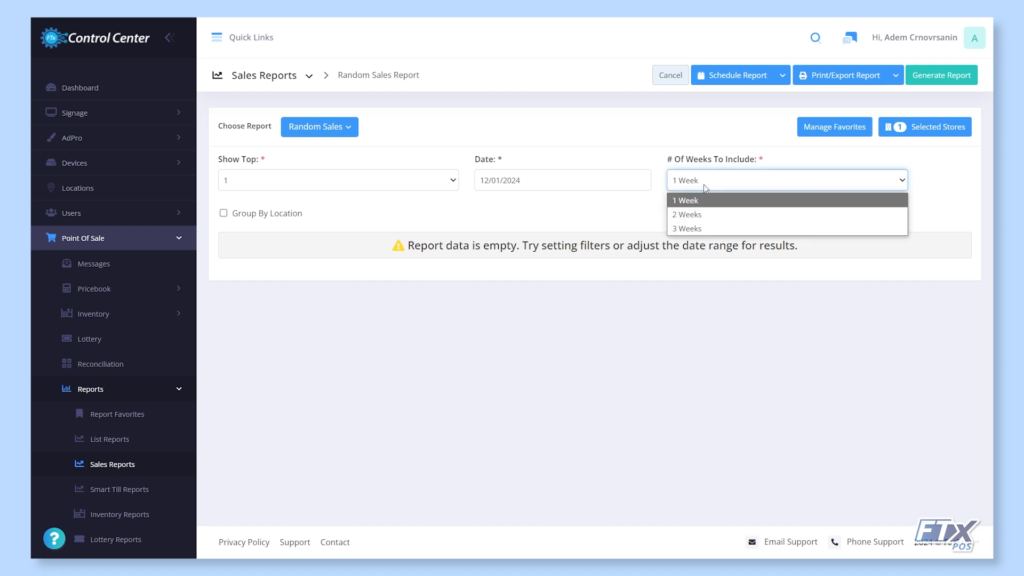
pyautogui.click(693, 215)
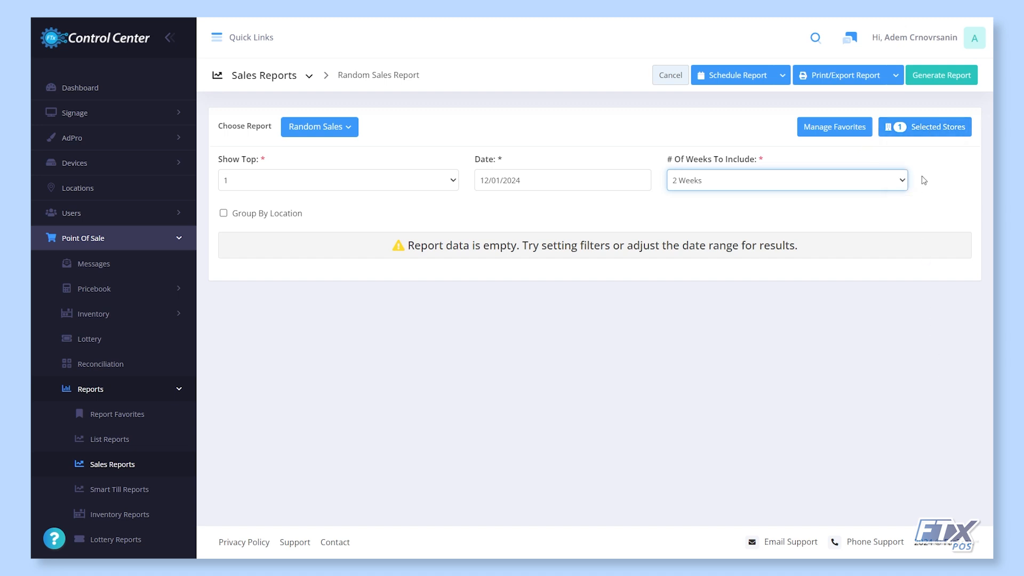
pyautogui.click(932, 78)
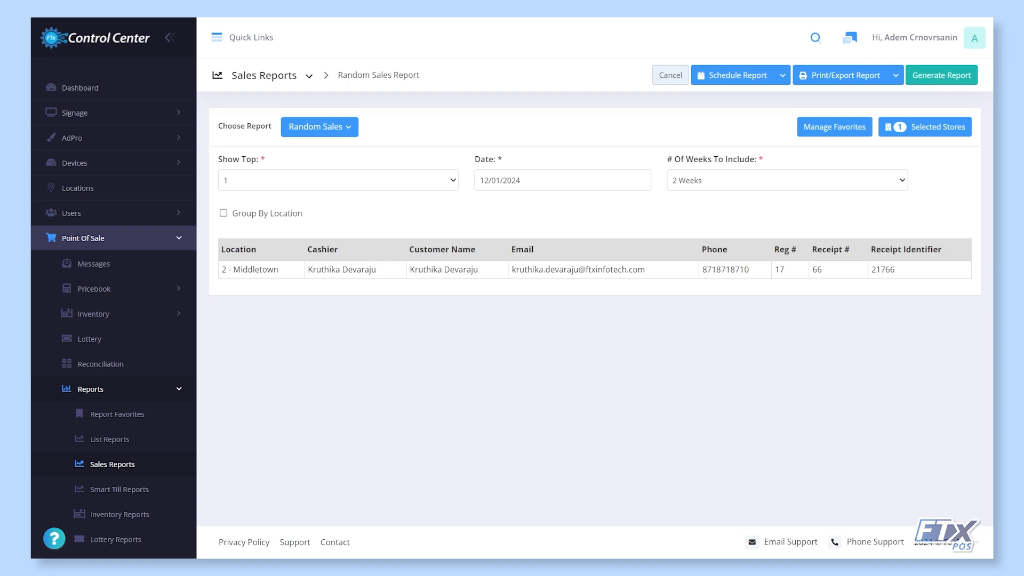
# - Choose a higher Show Top number and regenerate the Random Sales report
pyautogui.click(345, 184)
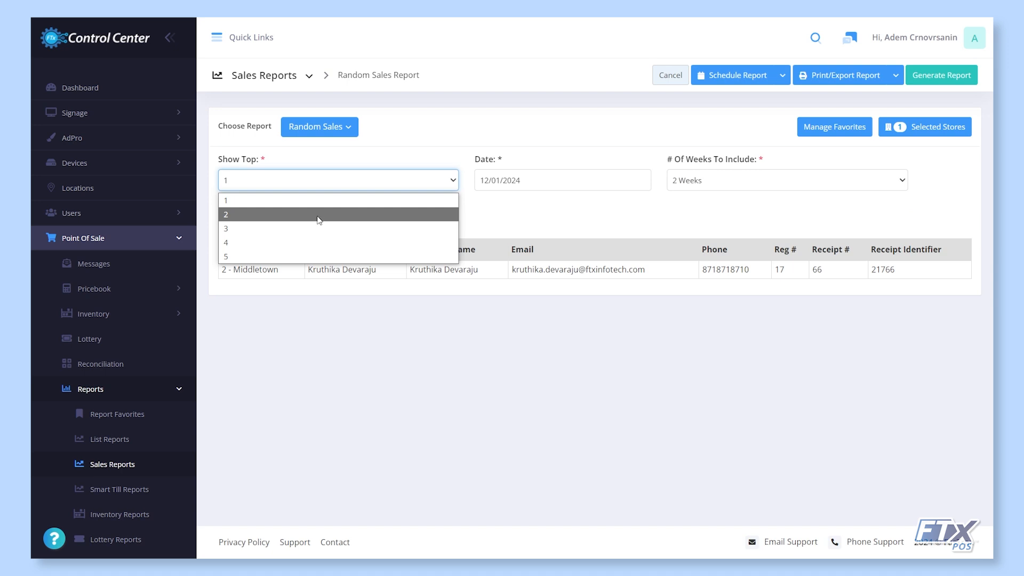
pyautogui.click(302, 252)
pyautogui.click(944, 78)
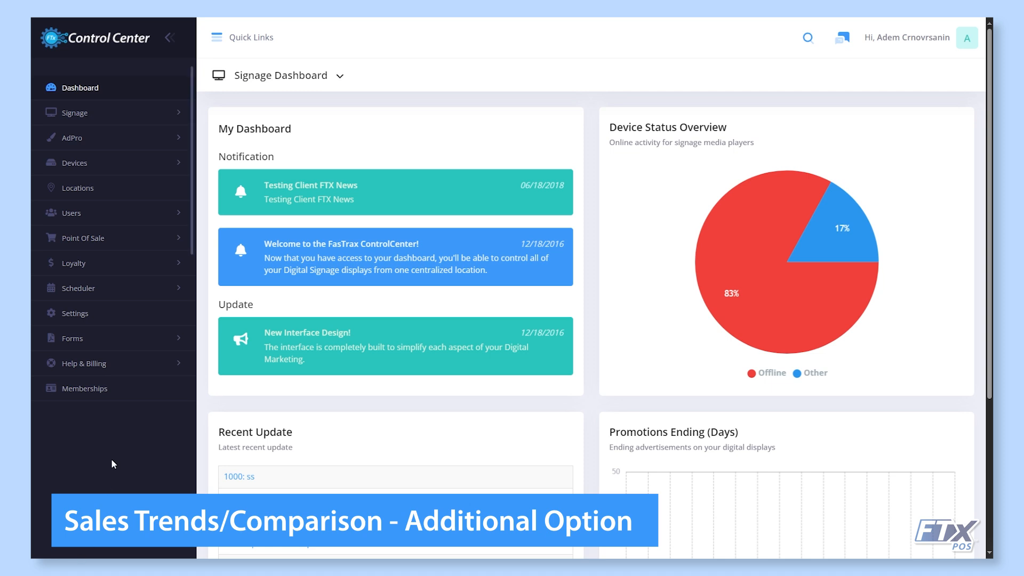
# - Open the Sales Trend/Comparison report from the Point Of Sale sales reports
pyautogui.click(155, 240)
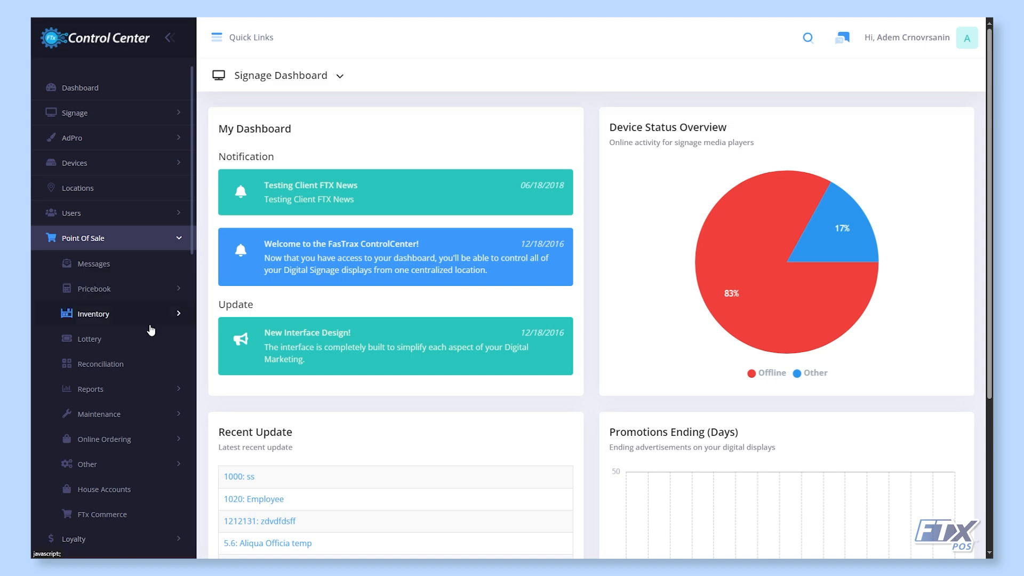
pyautogui.click(136, 391)
pyautogui.click(141, 465)
pyautogui.click(320, 126)
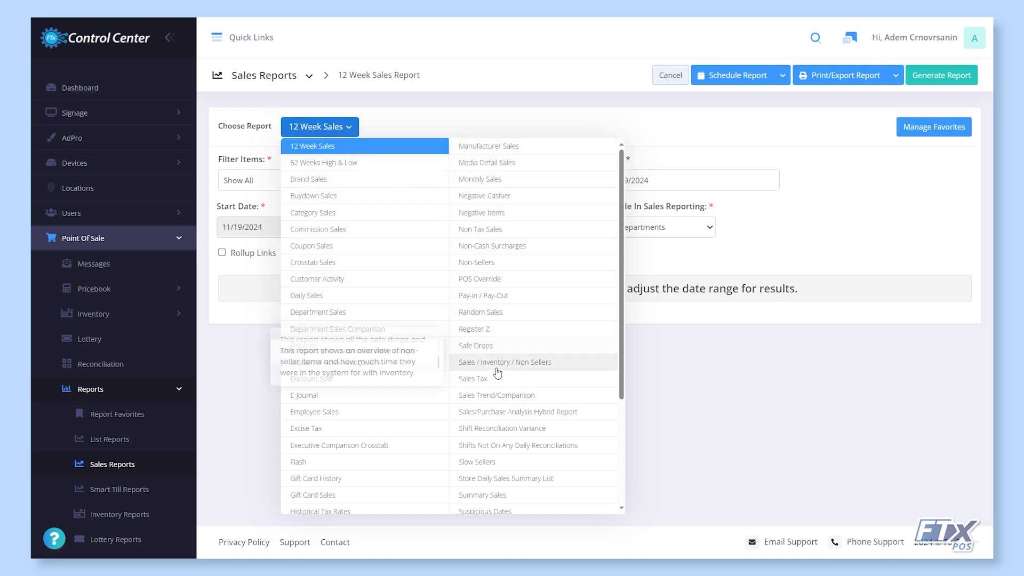
pyautogui.click(551, 401)
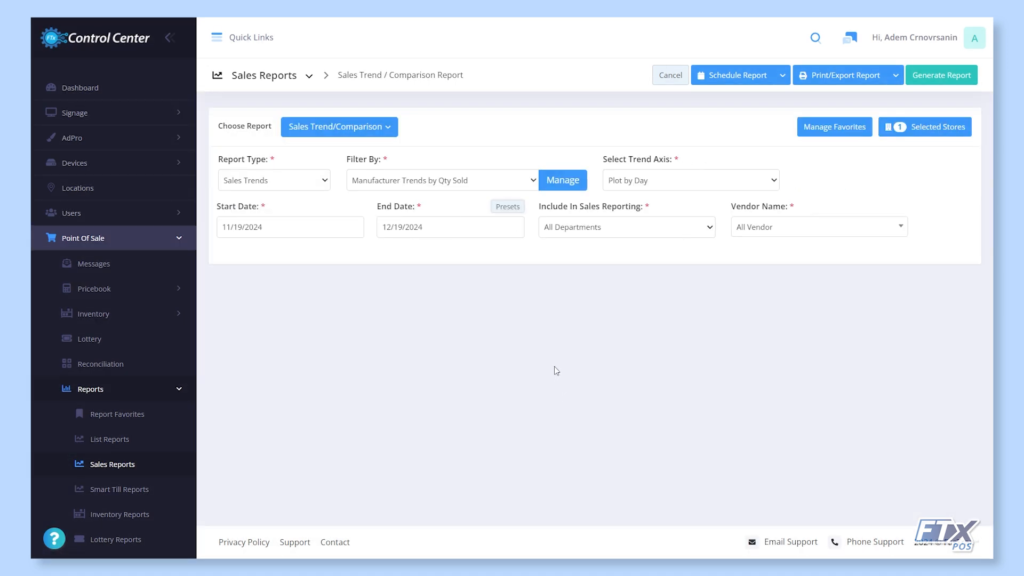
# - Set the report type to Sales Comparison and the group to compare to Discounts With Details
pyautogui.click(298, 180)
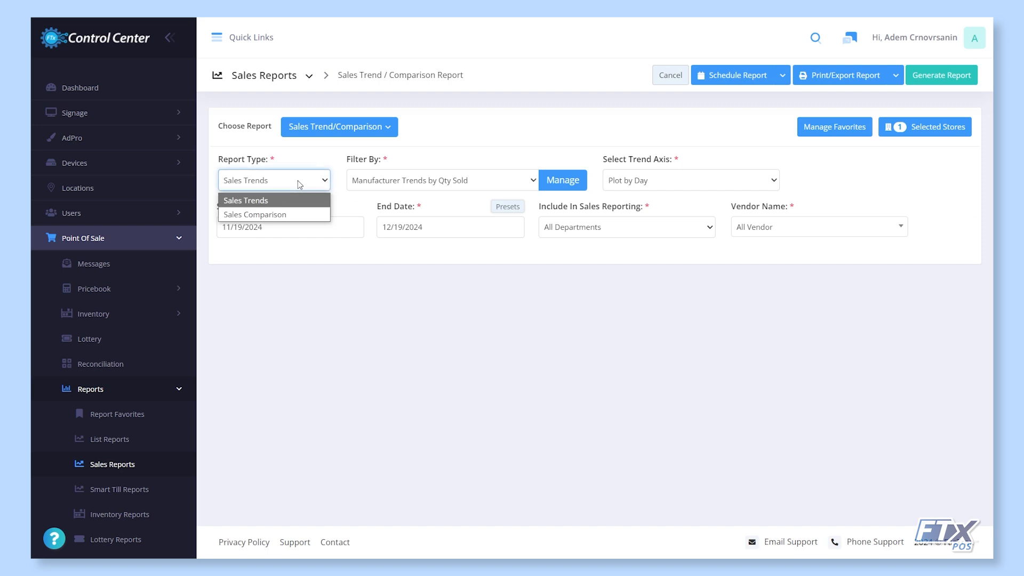
pyautogui.click(299, 212)
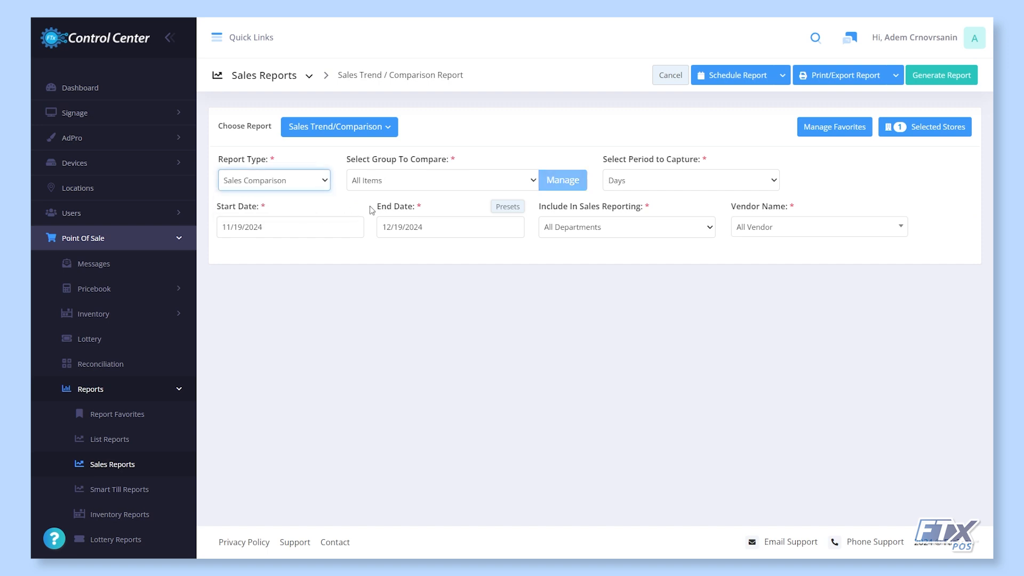
pyautogui.click(513, 180)
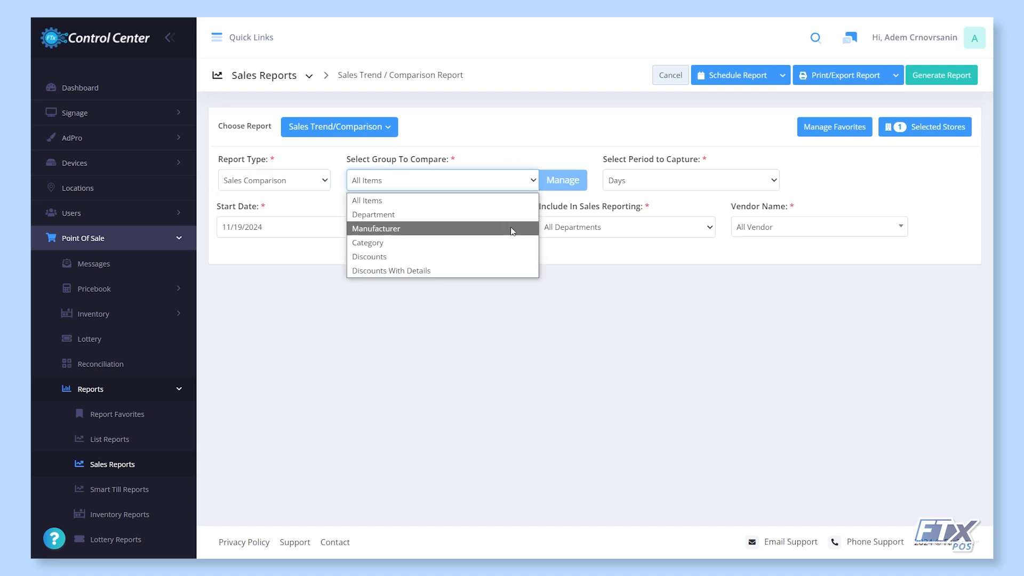
pyautogui.click(524, 270)
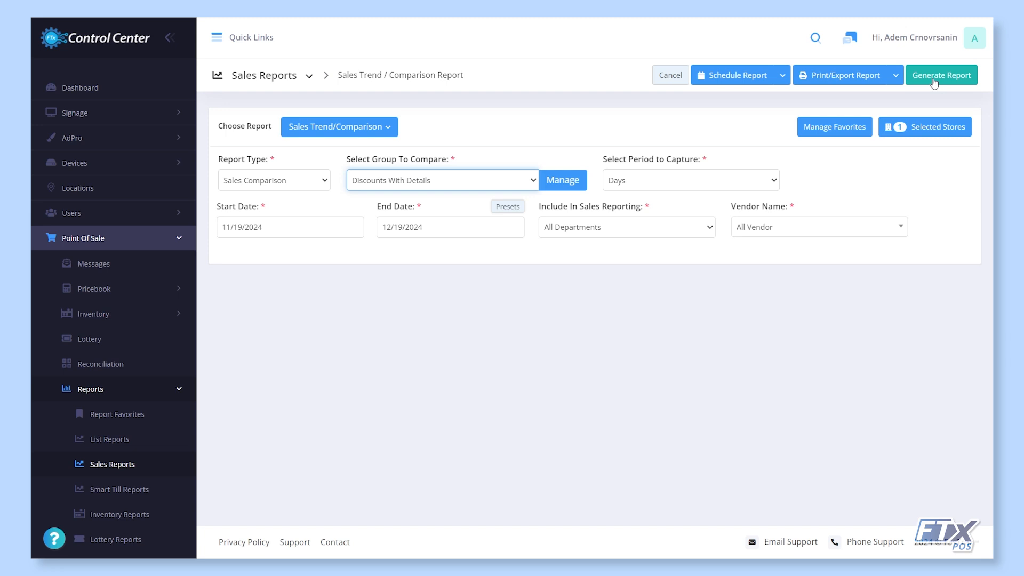
pyautogui.click(842, 134)
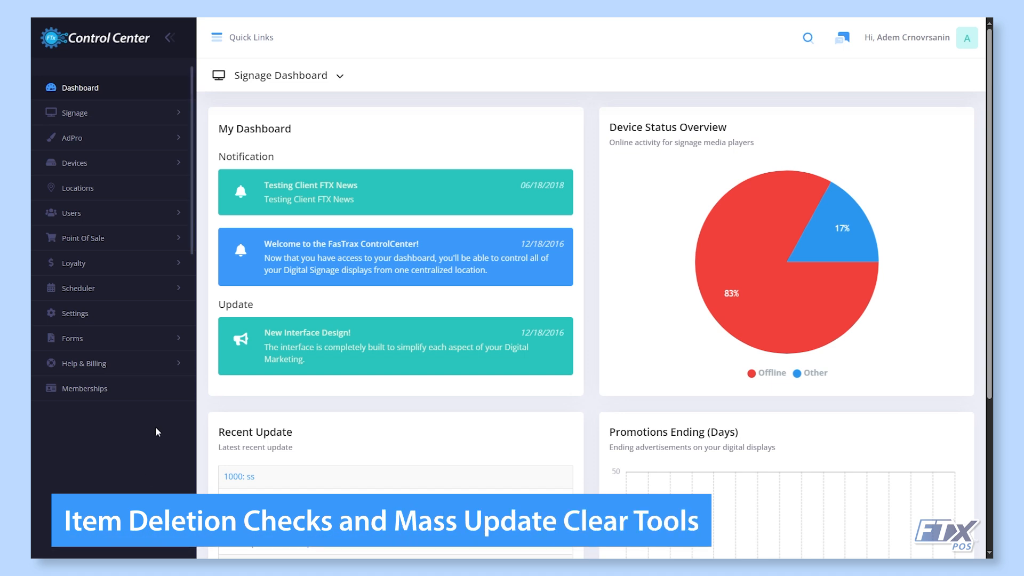
# - Open the Pricebook's Products list and review the deletion checks for Allerplex without deleting it
pyautogui.click(160, 237)
pyautogui.click(155, 290)
pyautogui.click(141, 319)
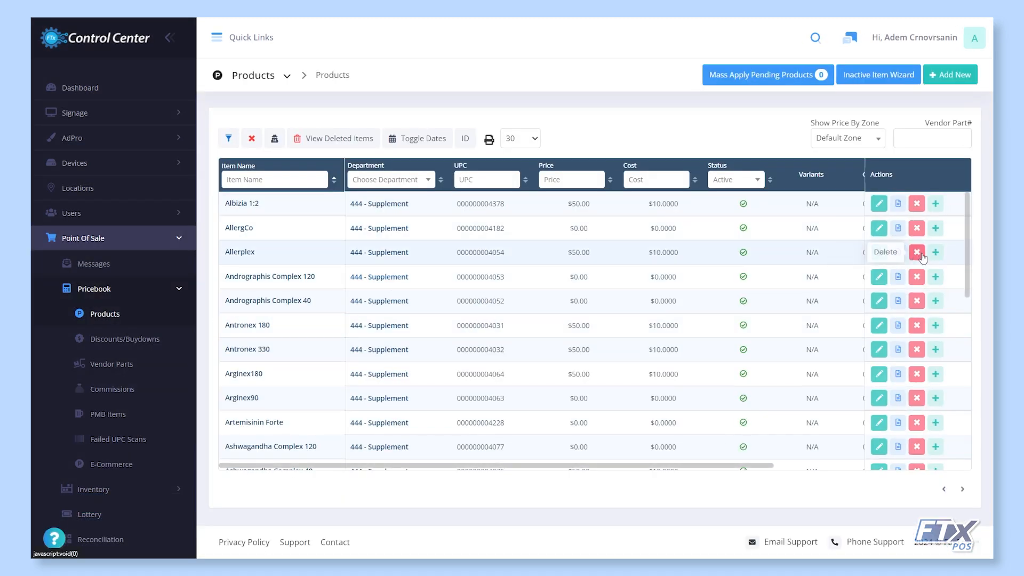
pyautogui.click(921, 255)
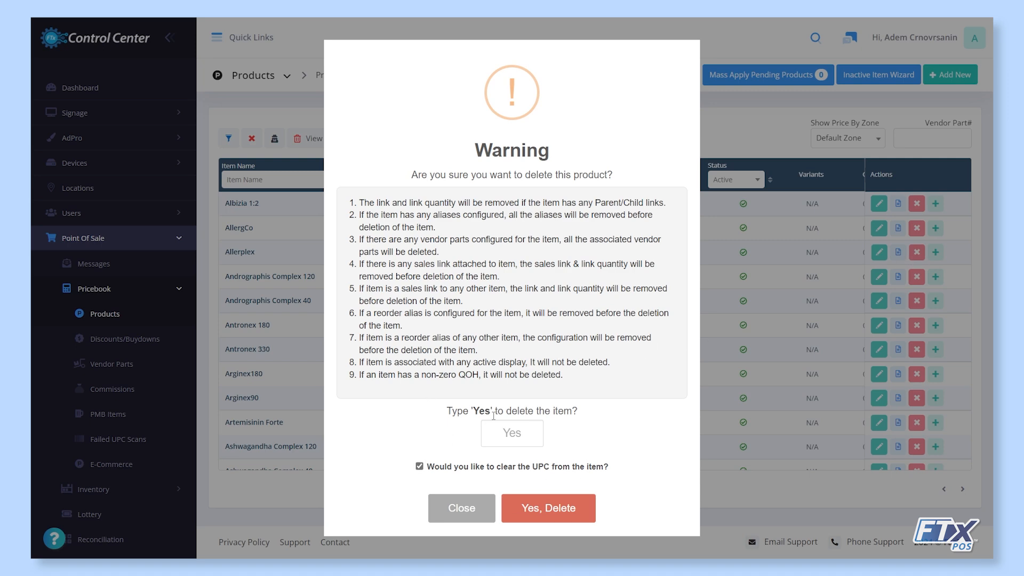
pyautogui.click(477, 499)
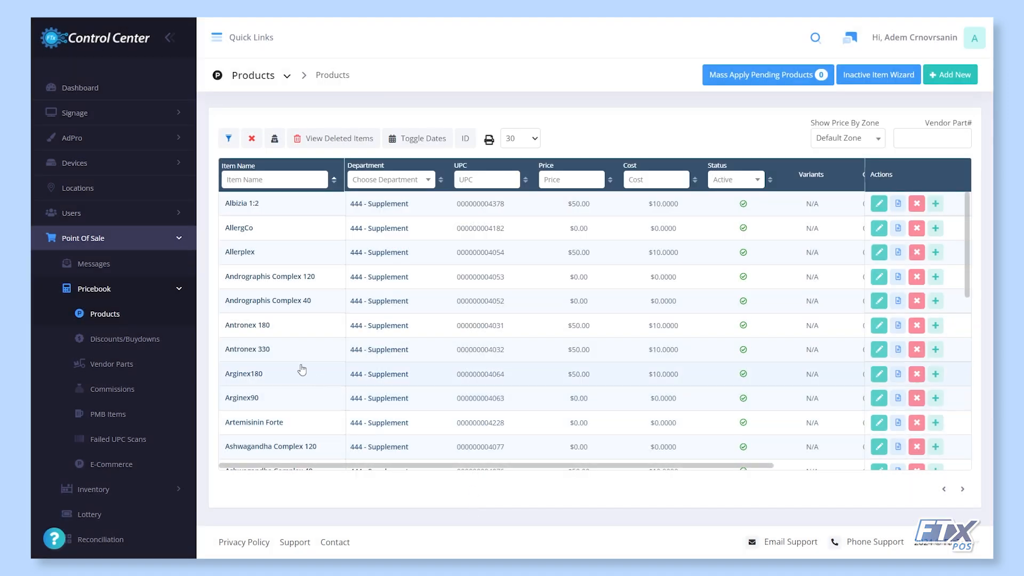
# - Switch from Products to the Mass Updates page and load all items
pyautogui.click(263, 80)
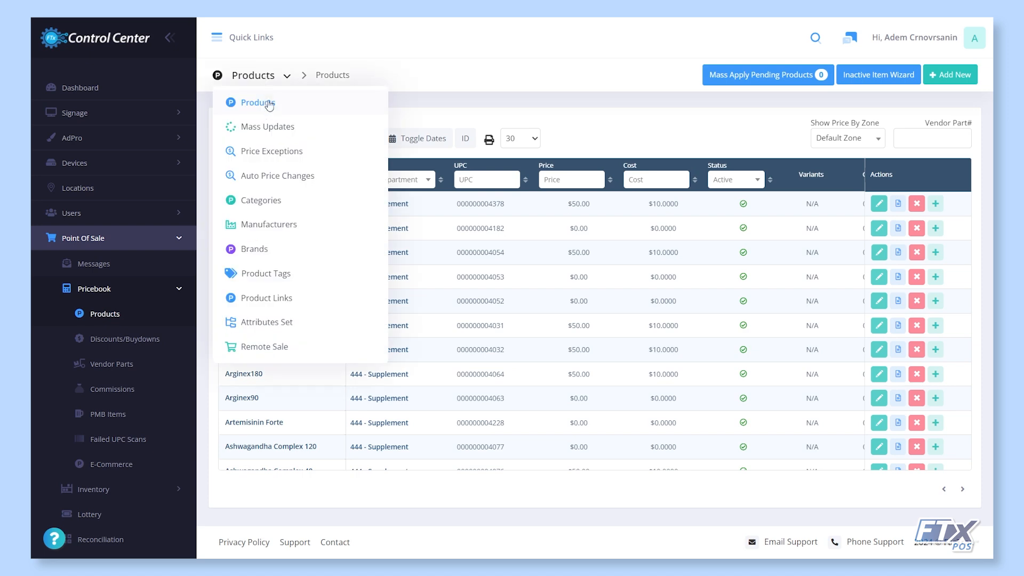
pyautogui.click(269, 129)
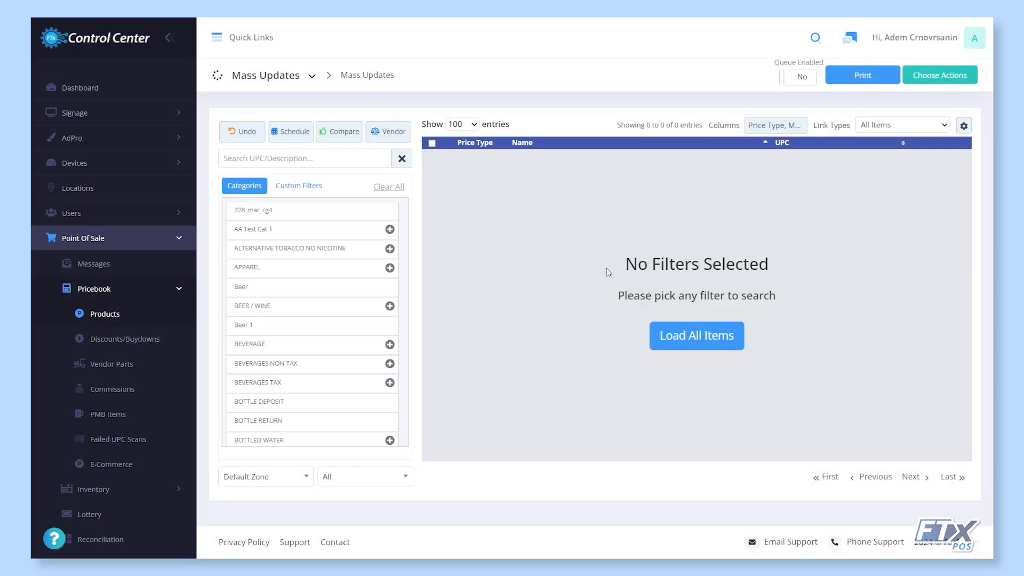
pyautogui.click(680, 332)
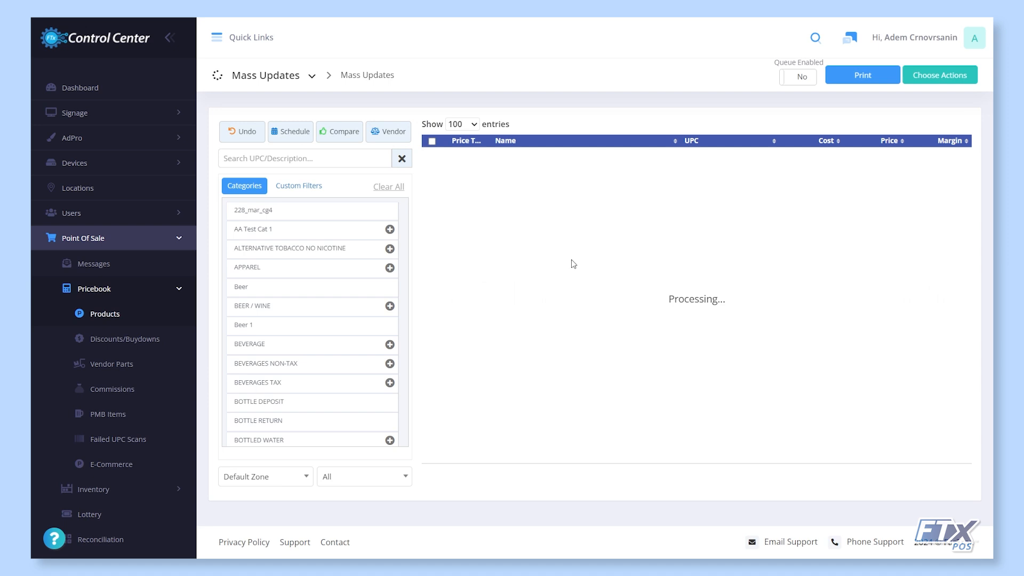
# - Review the deletion checks for Andrographis Complex 40 in Mass Updates and close them without deleting the product
pyautogui.click(437, 243)
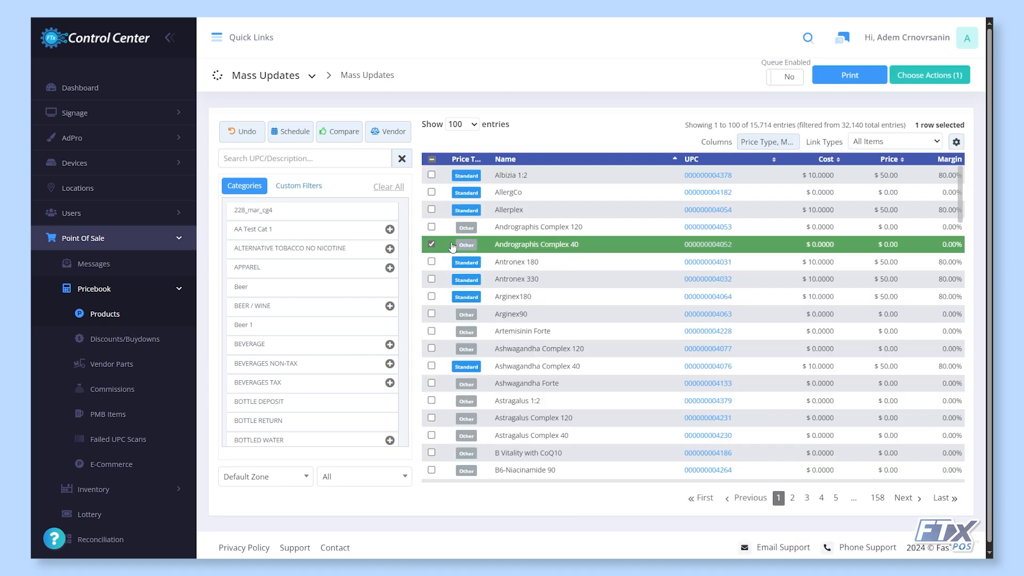
pyautogui.rightClick(613, 245)
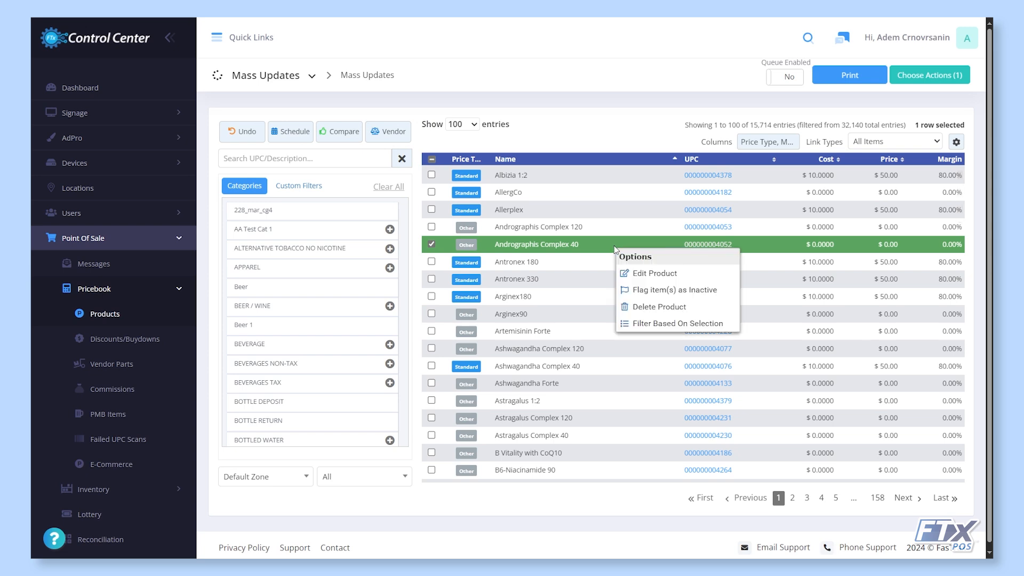
pyautogui.click(645, 307)
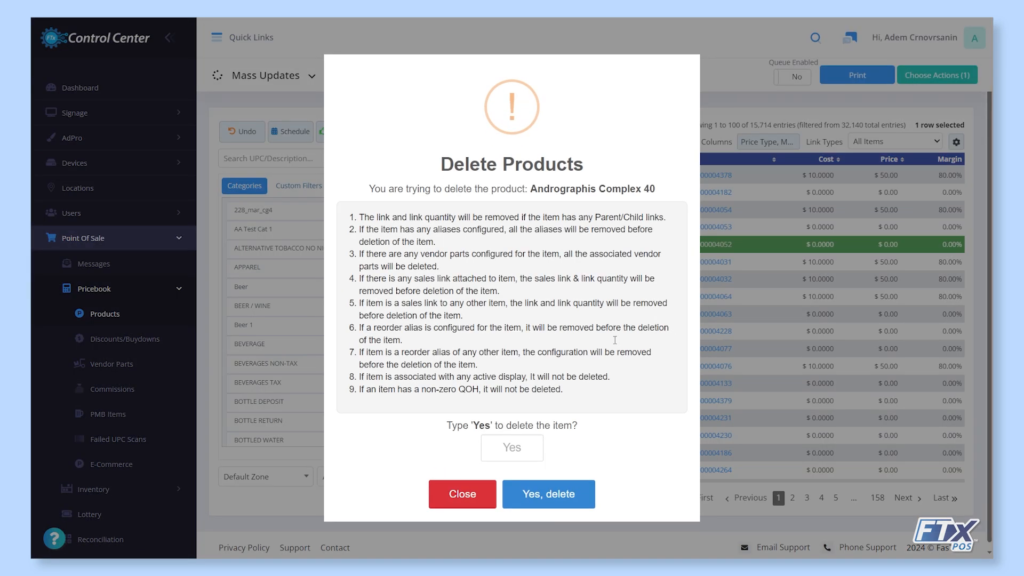
pyautogui.click(463, 495)
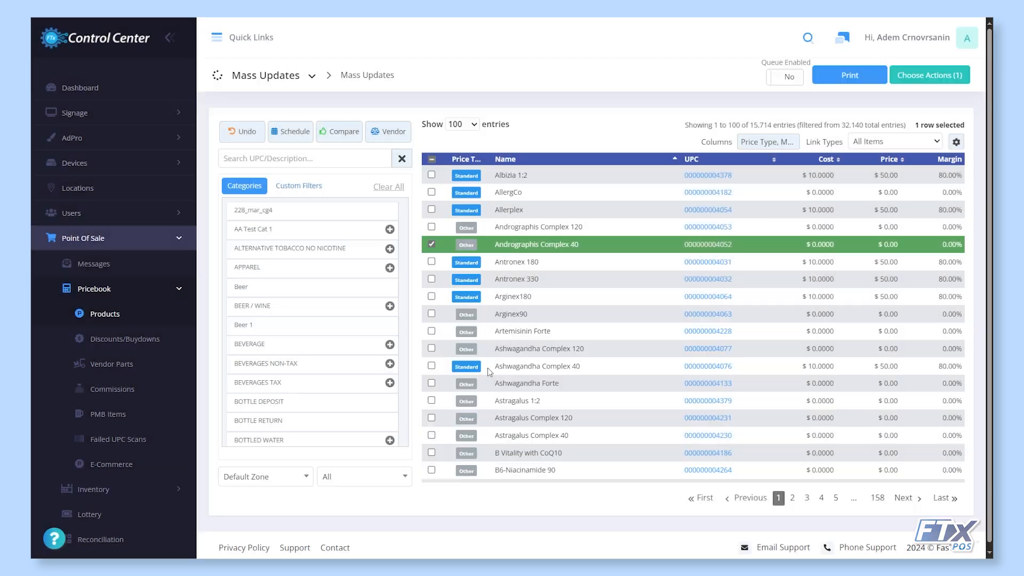
pyautogui.click(312, 76)
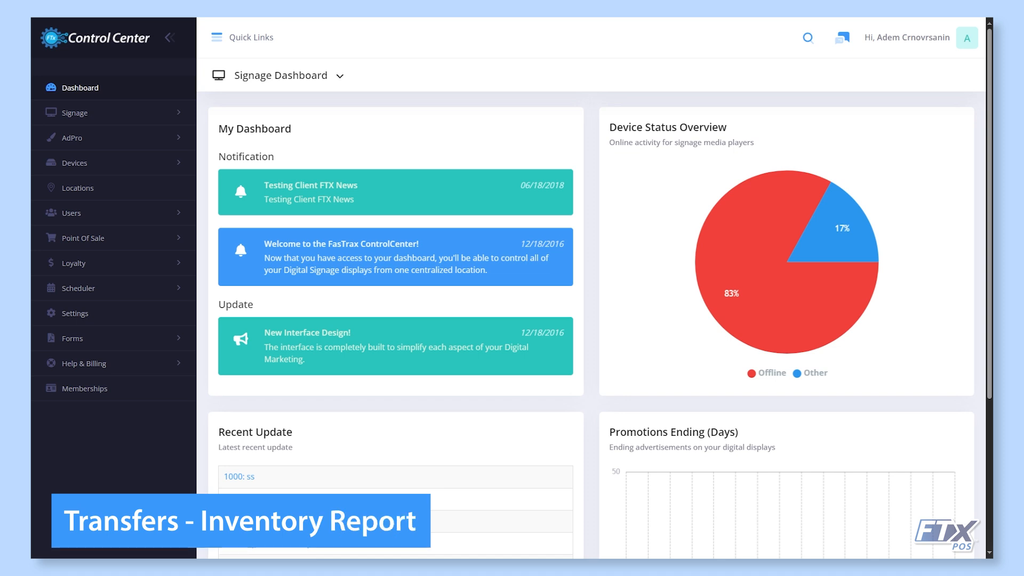
# - Generate the Transfers report from the Point Of Sale inventory reports
pyautogui.click(131, 244)
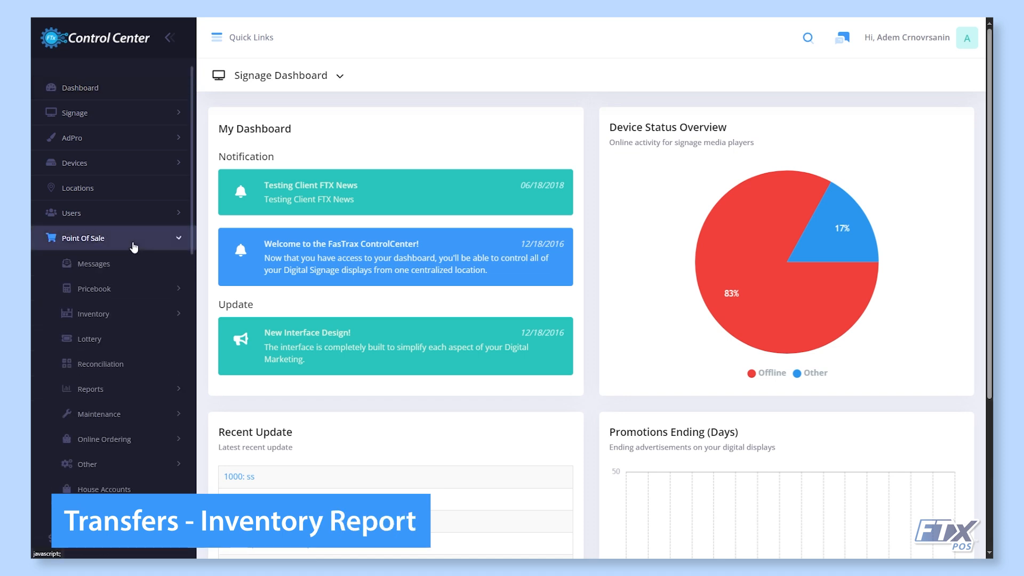
pyautogui.click(122, 388)
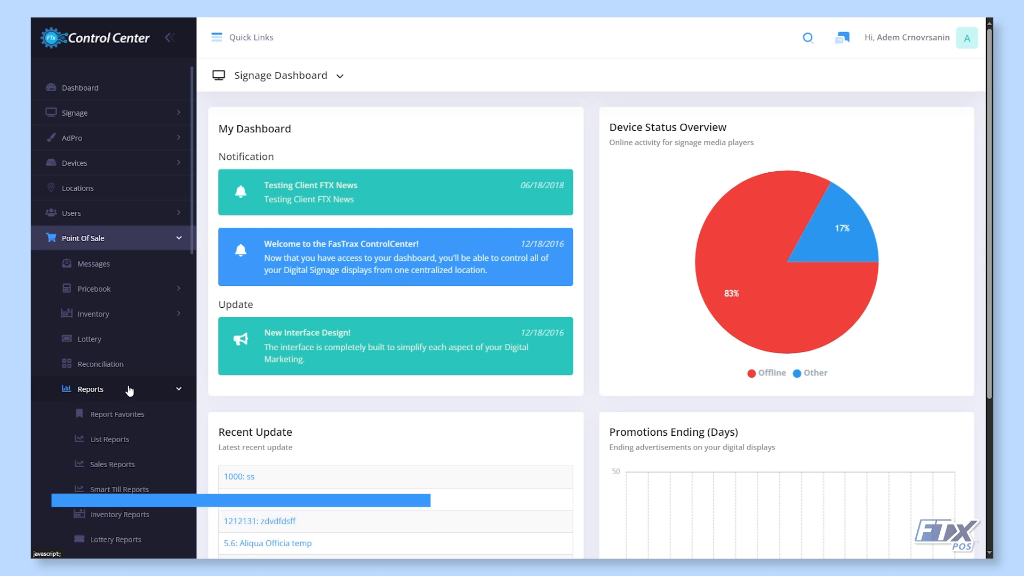
pyautogui.click(164, 519)
pyautogui.click(374, 128)
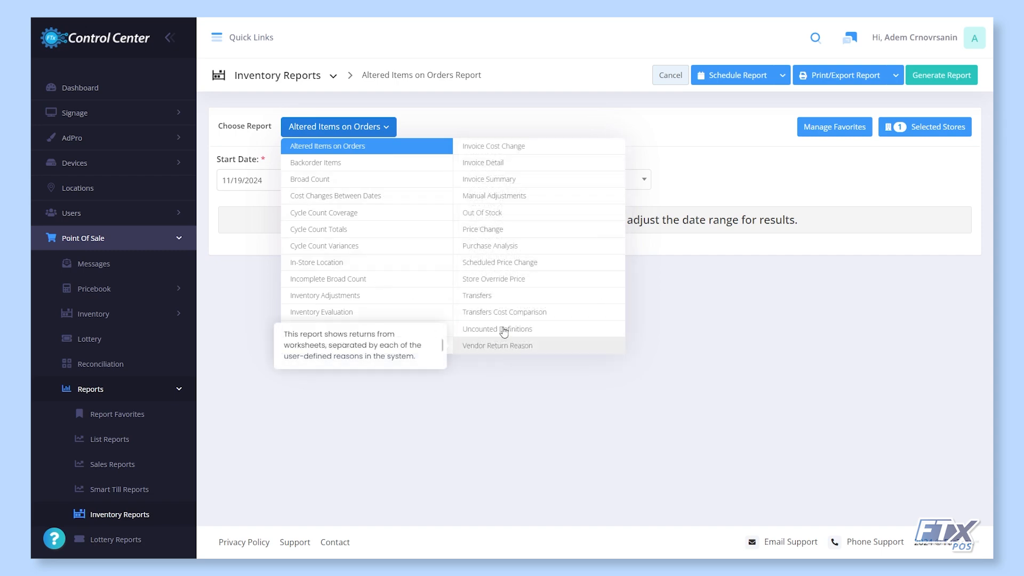
pyautogui.click(517, 296)
pyautogui.click(918, 79)
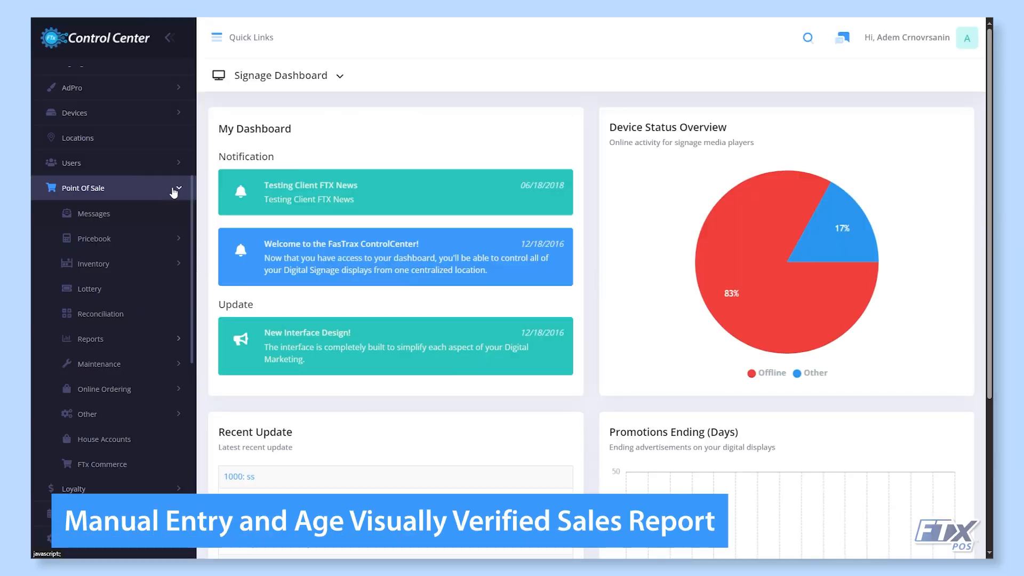
# - Generate the Manual Age Entry and Age Visually Verified Sales report from the Point Of Sale sales reports
pyautogui.click(174, 192)
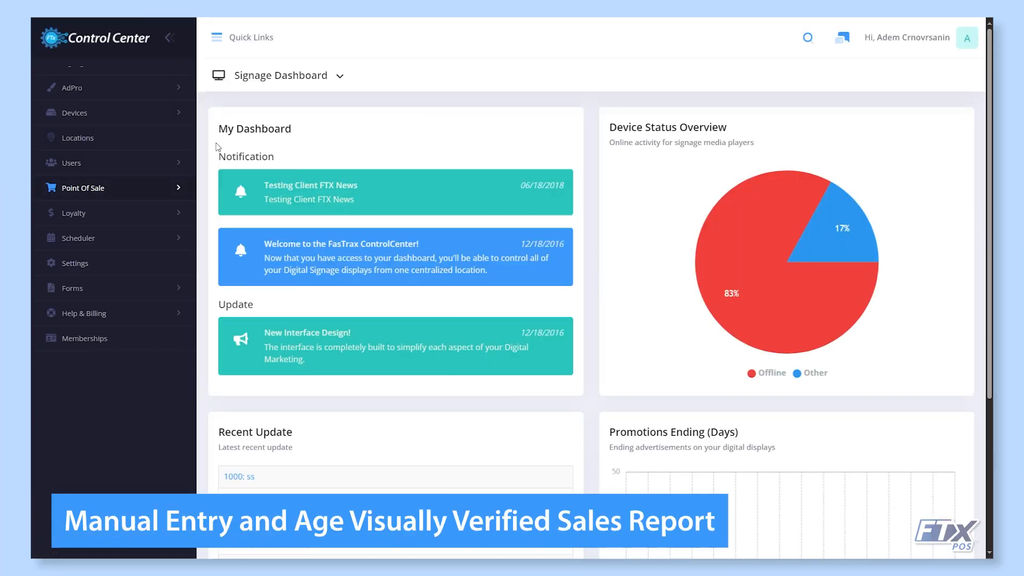
pyautogui.click(164, 194)
pyautogui.click(150, 336)
pyautogui.click(142, 415)
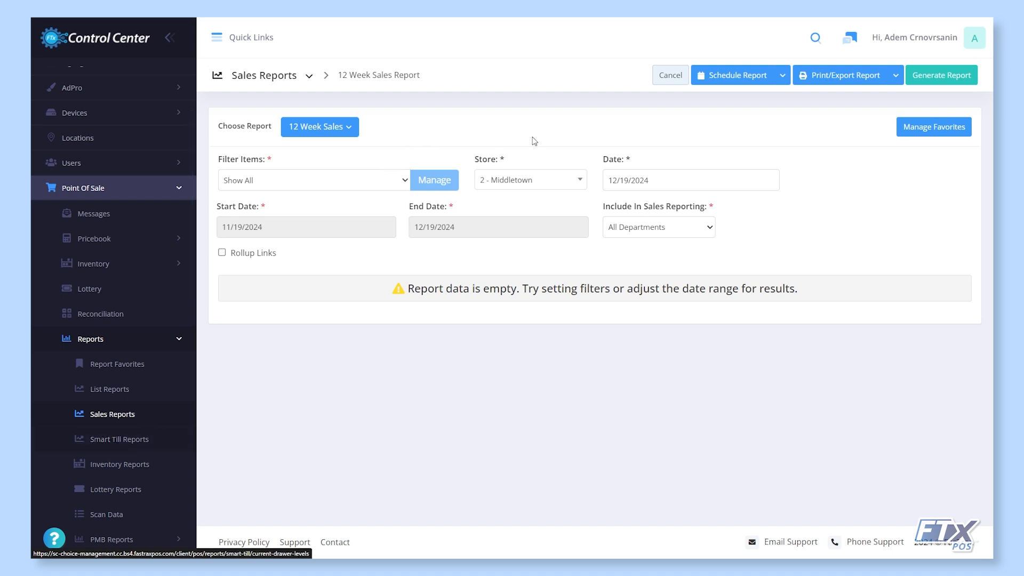
pyautogui.click(320, 129)
pyautogui.scroll(-5, 407, 256)
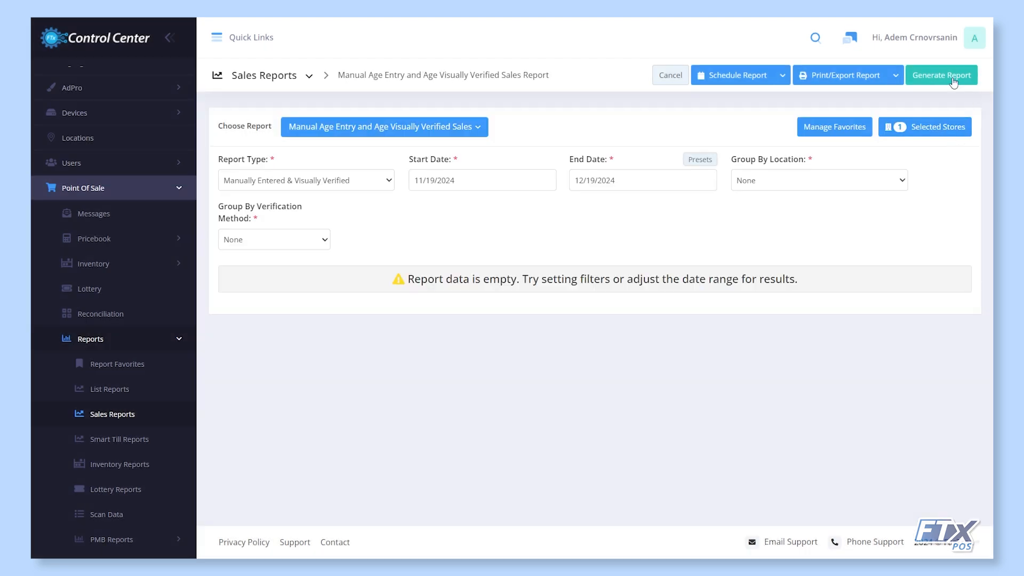
pyautogui.click(953, 80)
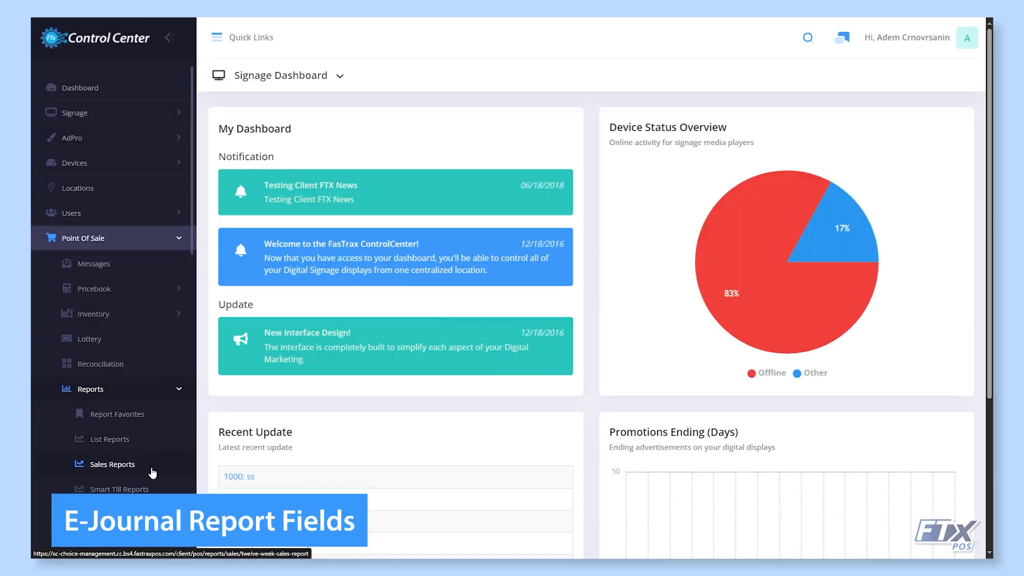
# - Generate the E-Journal sales report and look through its transaction fields
pyautogui.click(152, 472)
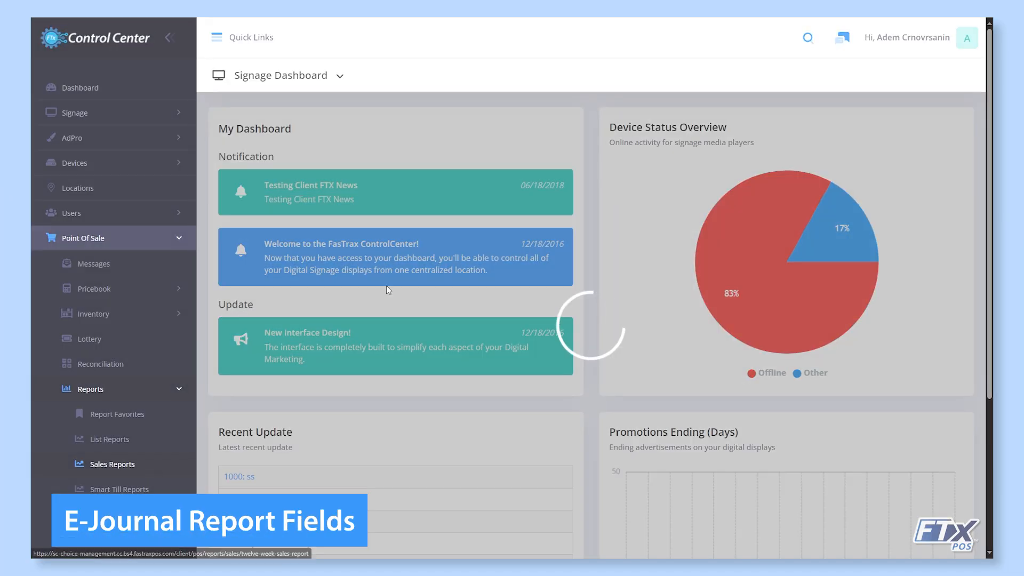
pyautogui.click(344, 124)
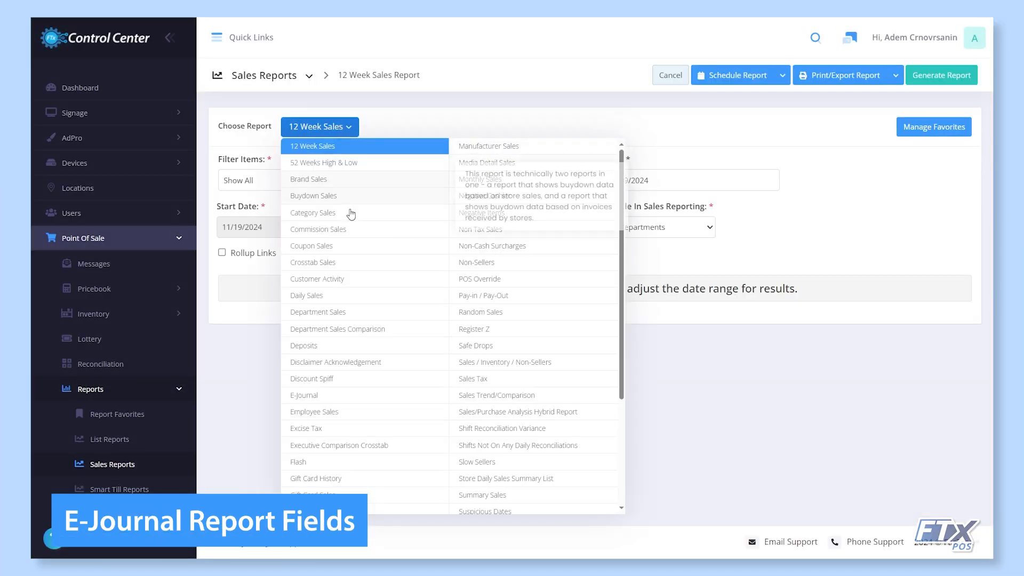
pyautogui.click(373, 396)
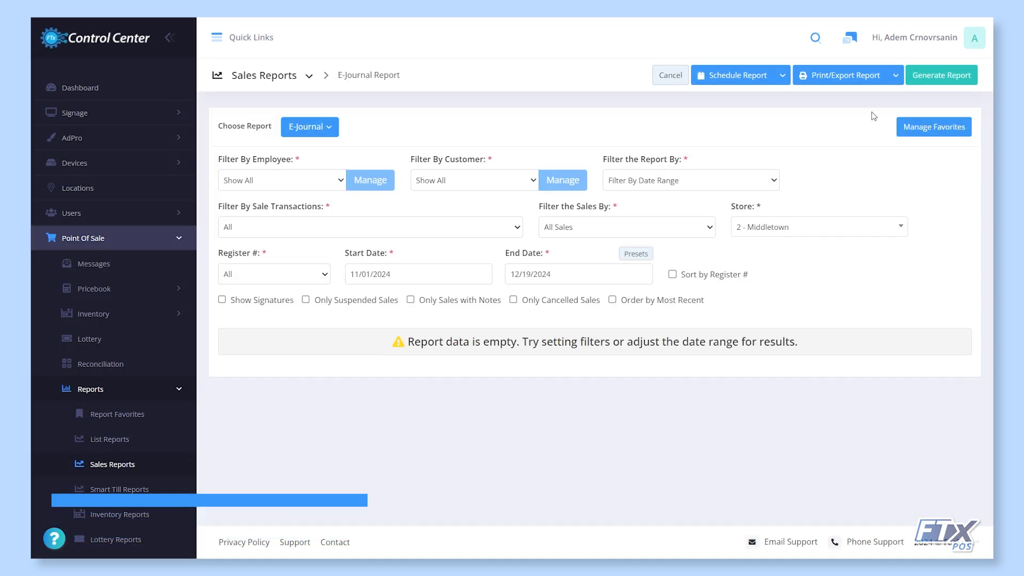
pyautogui.click(941, 75)
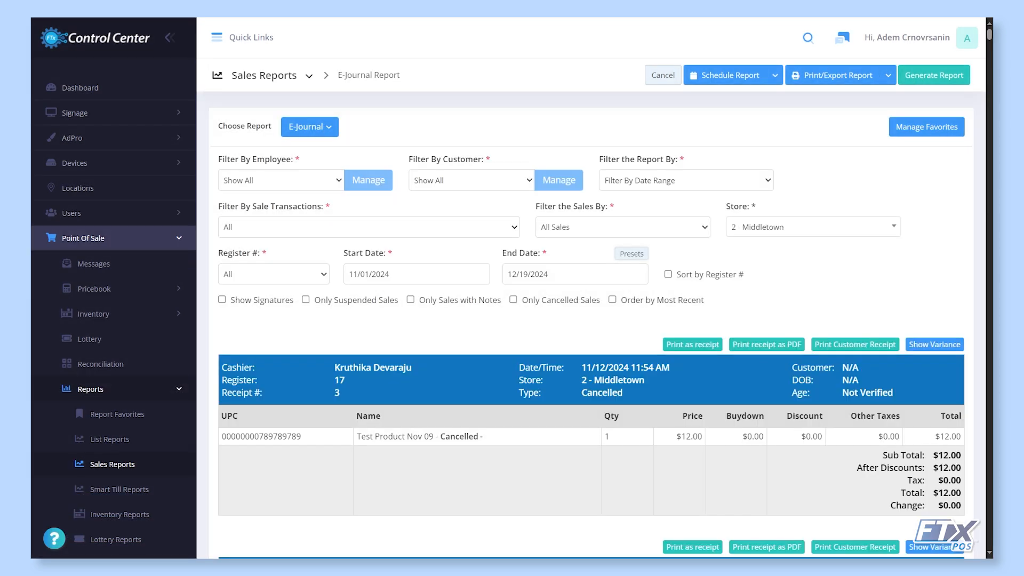
pyautogui.scroll(-1, 847, 260)
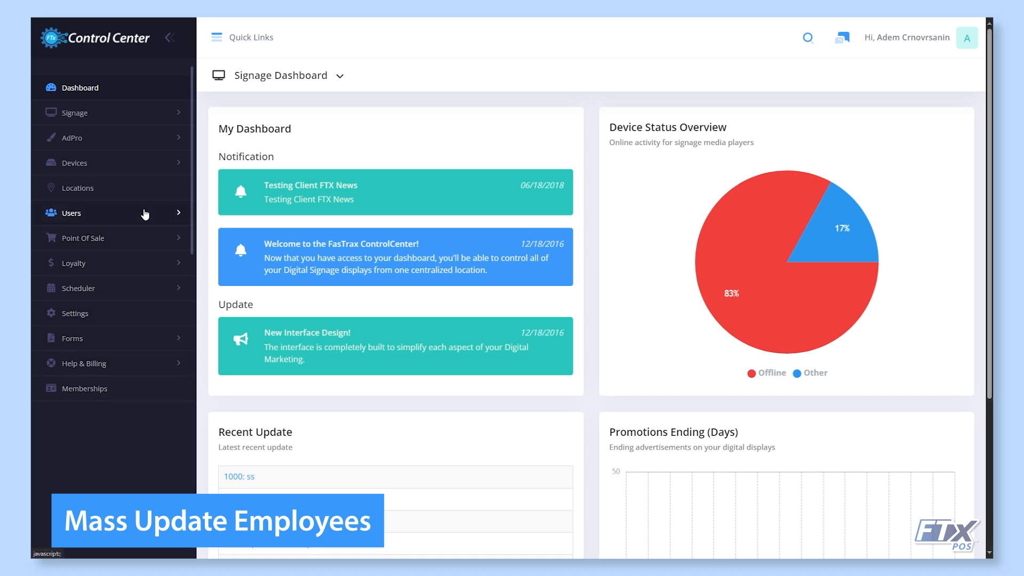
# - Open the mass update form for employees from the Users section's Employees page
pyautogui.click(141, 219)
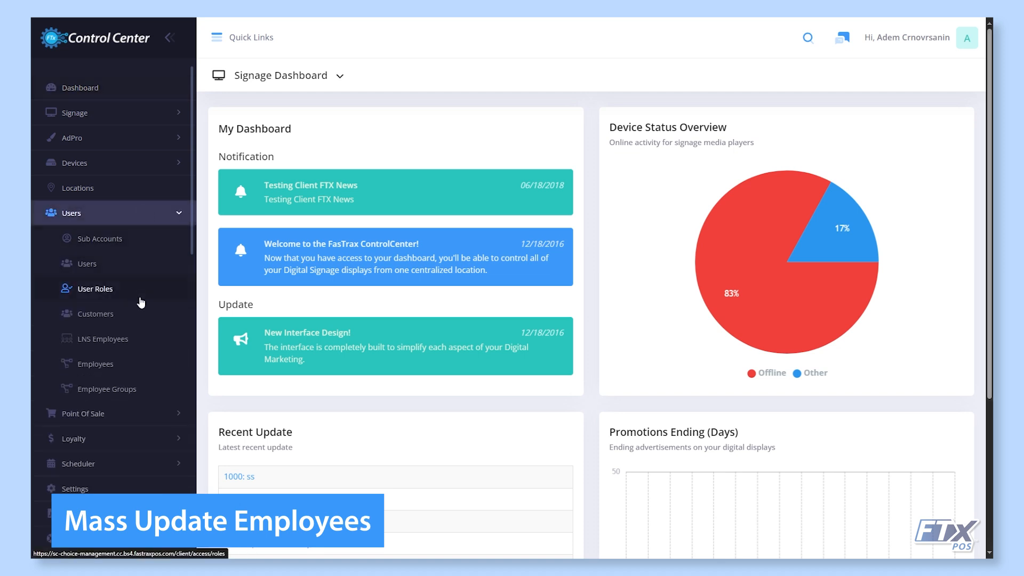
pyautogui.click(137, 365)
pyautogui.click(901, 77)
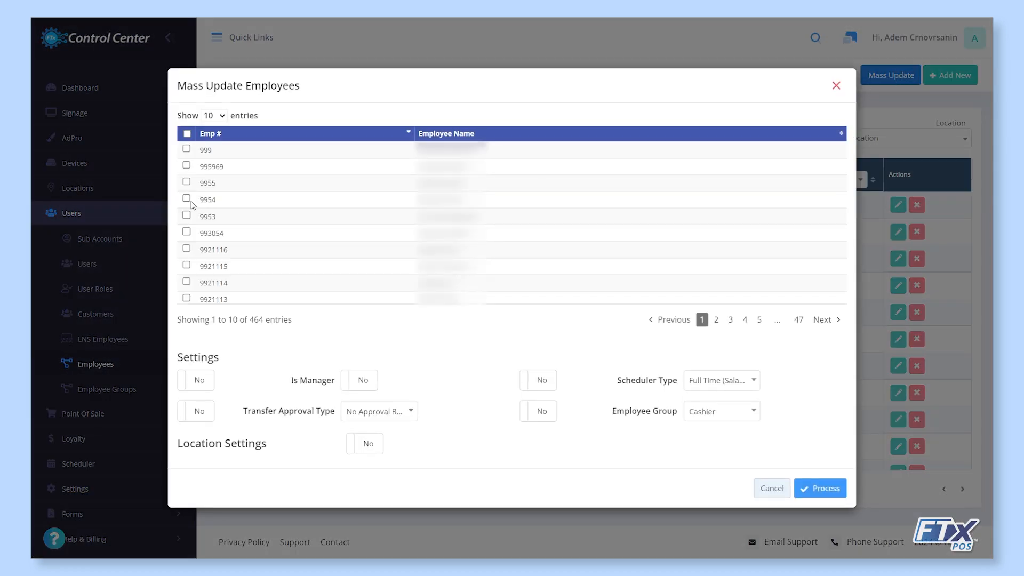
# - Select four employees in the mass update list and switch on Location Settings
pyautogui.click(186, 199)
pyautogui.click(186, 166)
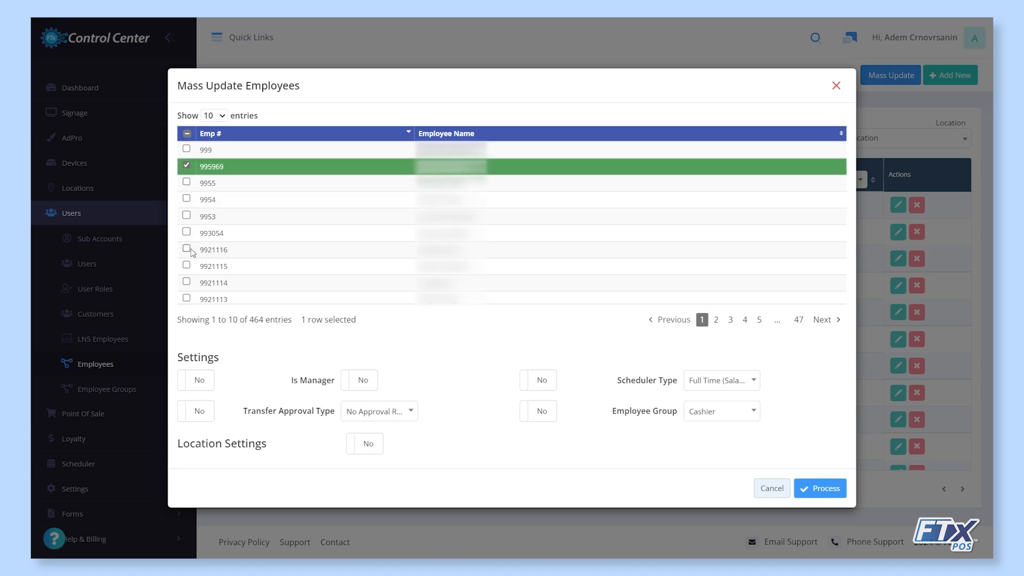
pyautogui.click(187, 249)
pyautogui.click(187, 232)
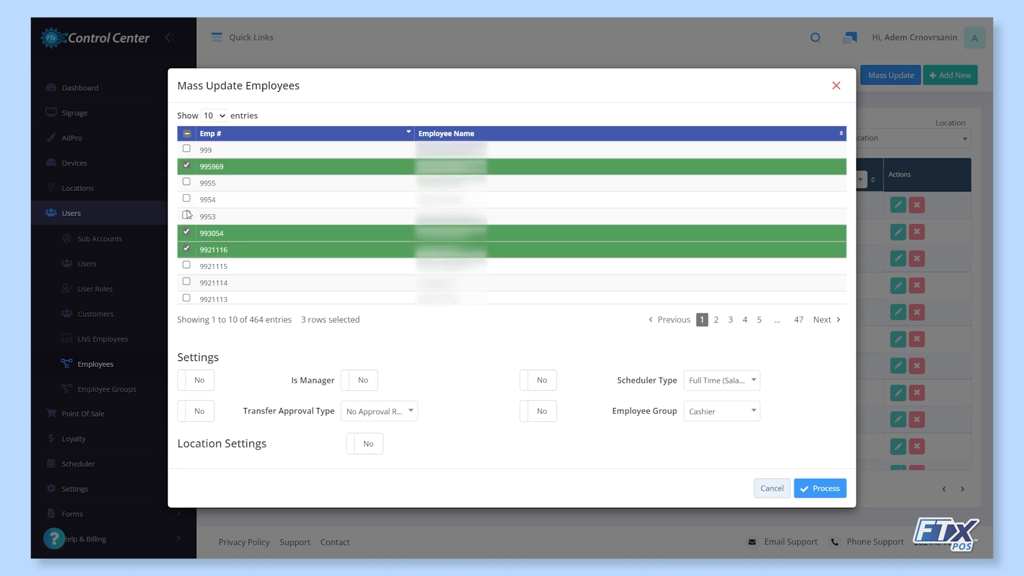
pyautogui.click(187, 215)
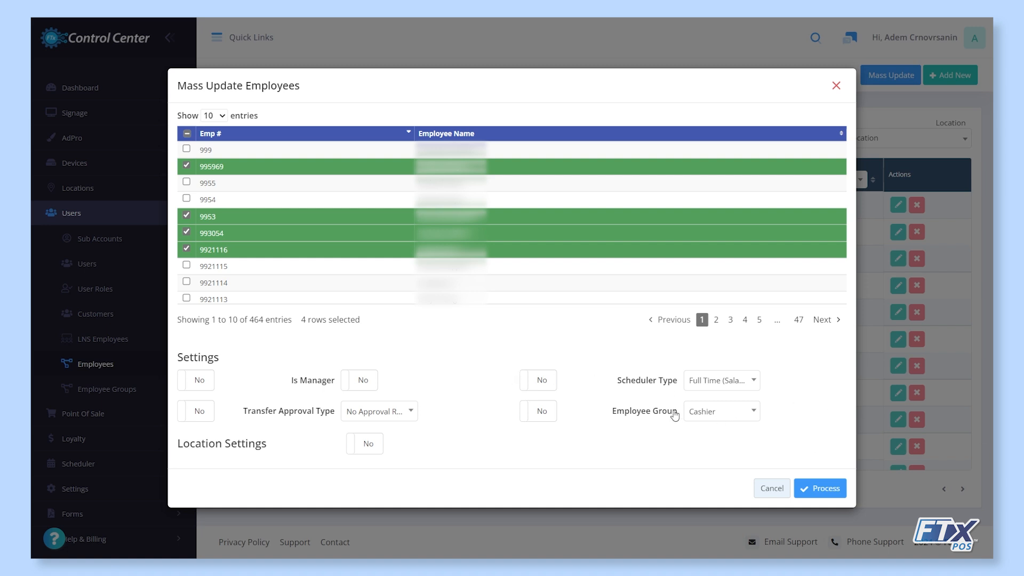
pyautogui.click(367, 443)
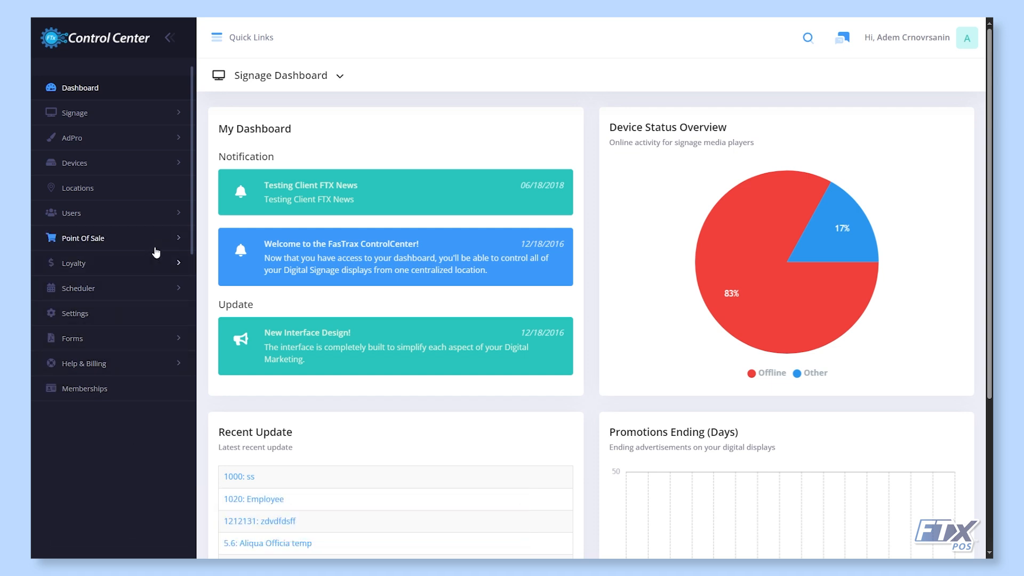
# - Open the Import Utility among the other Point Of Sale tools
pyautogui.click(156, 244)
pyautogui.click(133, 468)
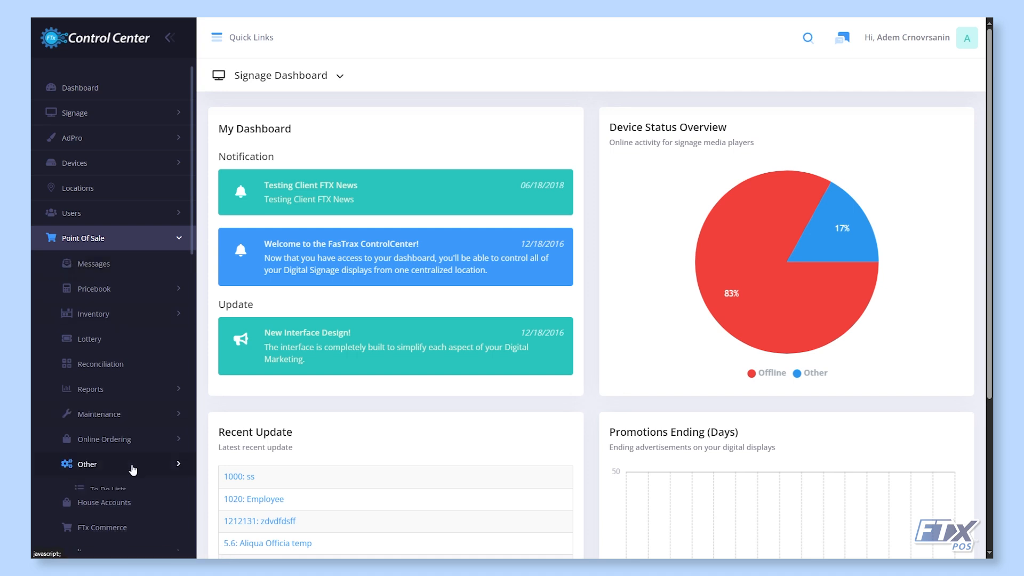
pyautogui.scroll(-5, 132, 468)
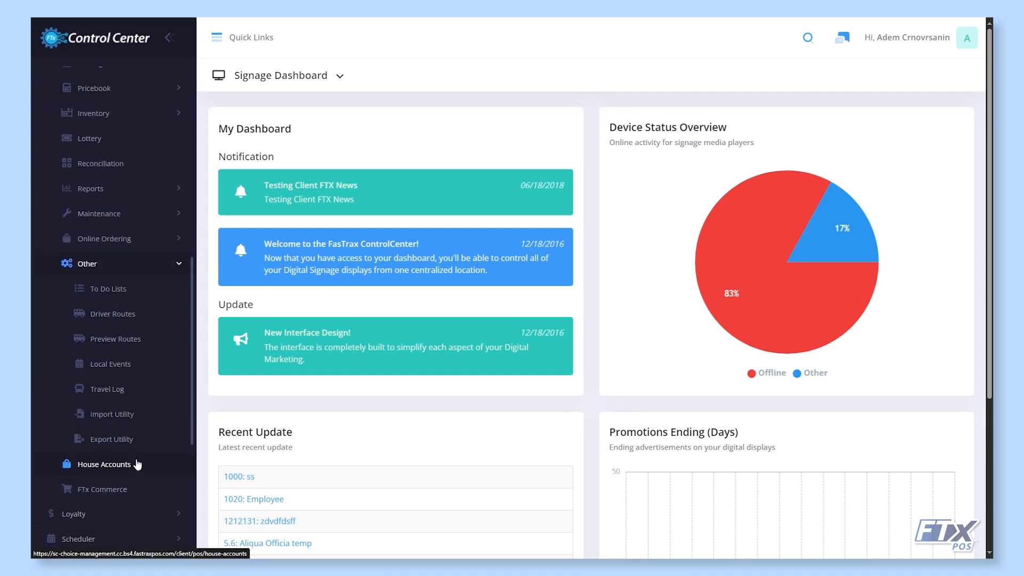
pyautogui.click(155, 421)
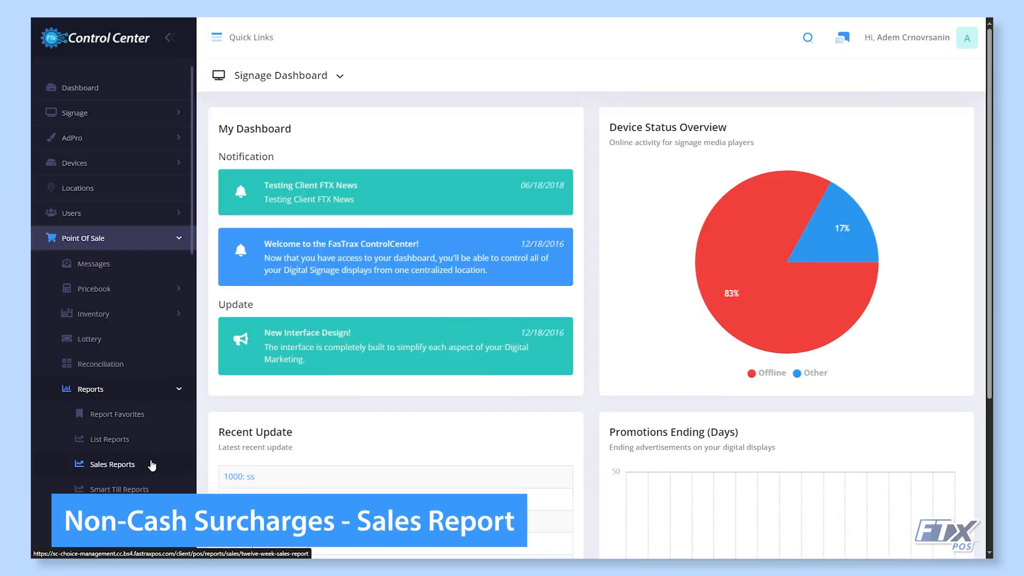
# - Generate the Non-Cash Surcharges sales report with the report type set to Standard Credit Card Fees
pyautogui.click(152, 466)
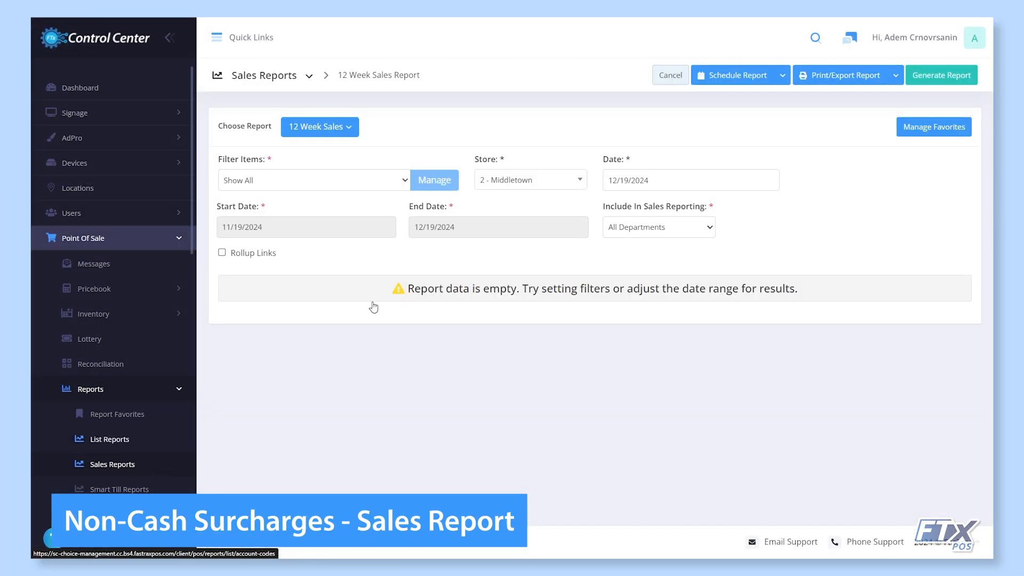
pyautogui.click(349, 131)
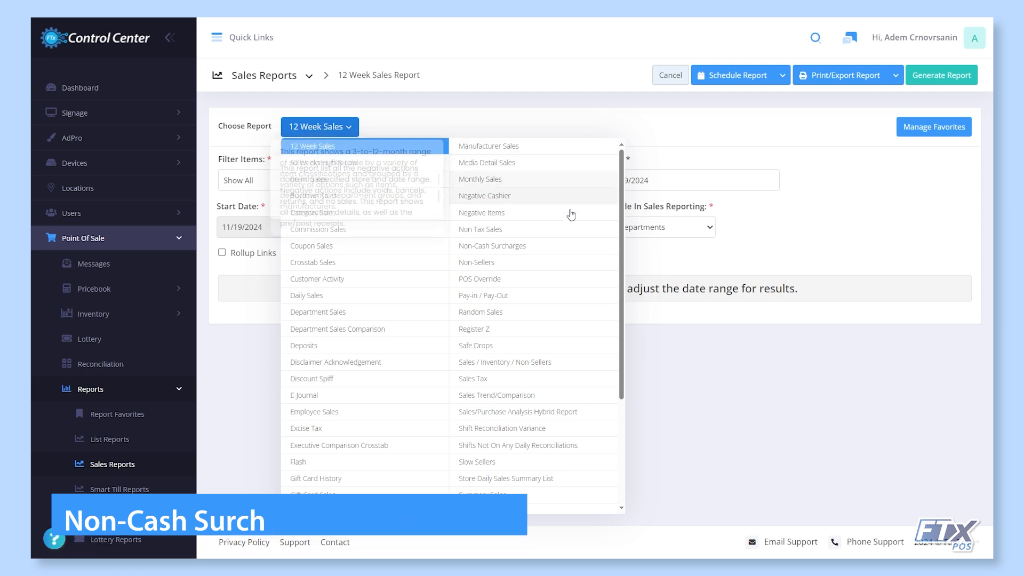
pyautogui.click(569, 249)
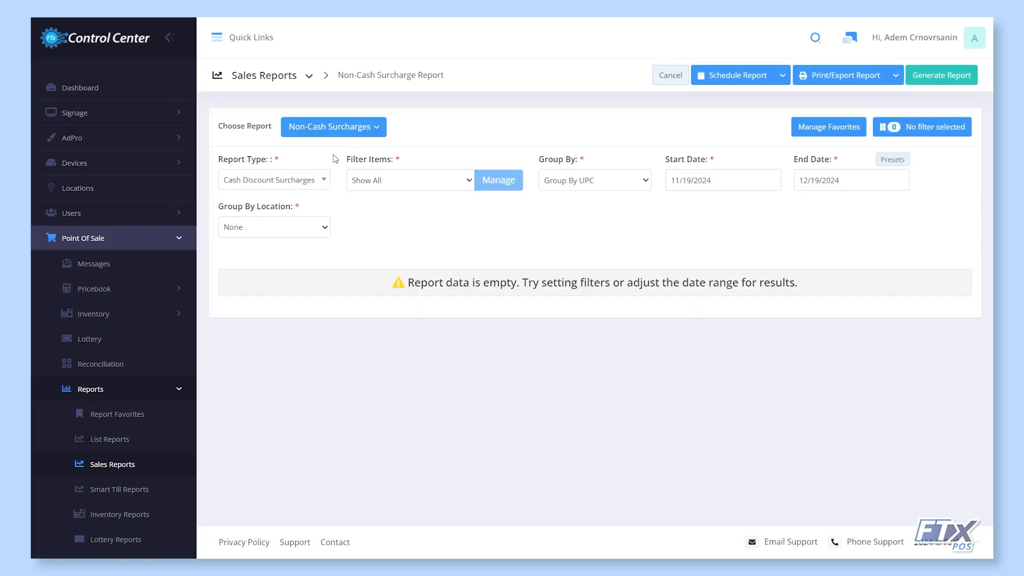
pyautogui.click(302, 180)
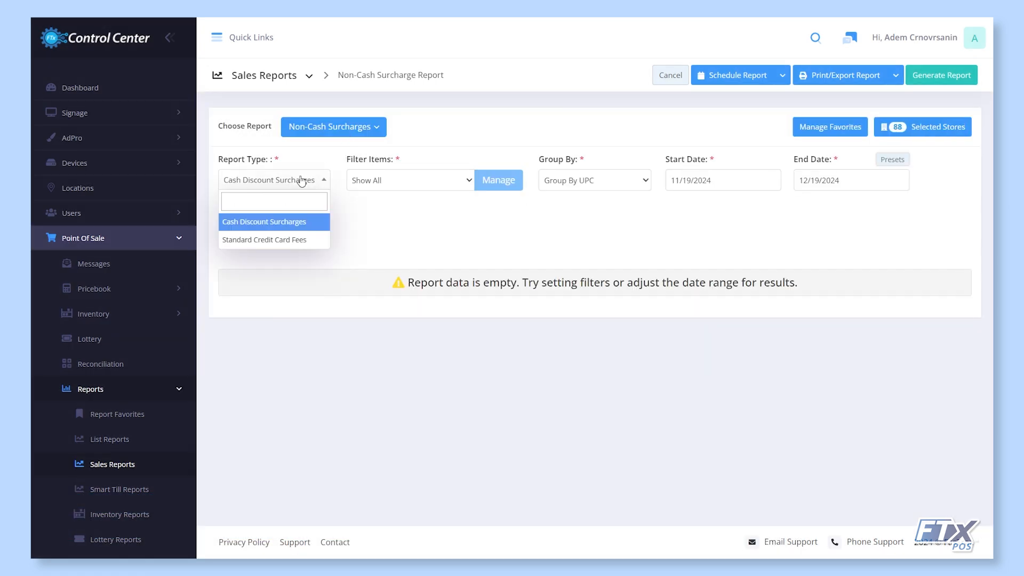
pyautogui.click(288, 237)
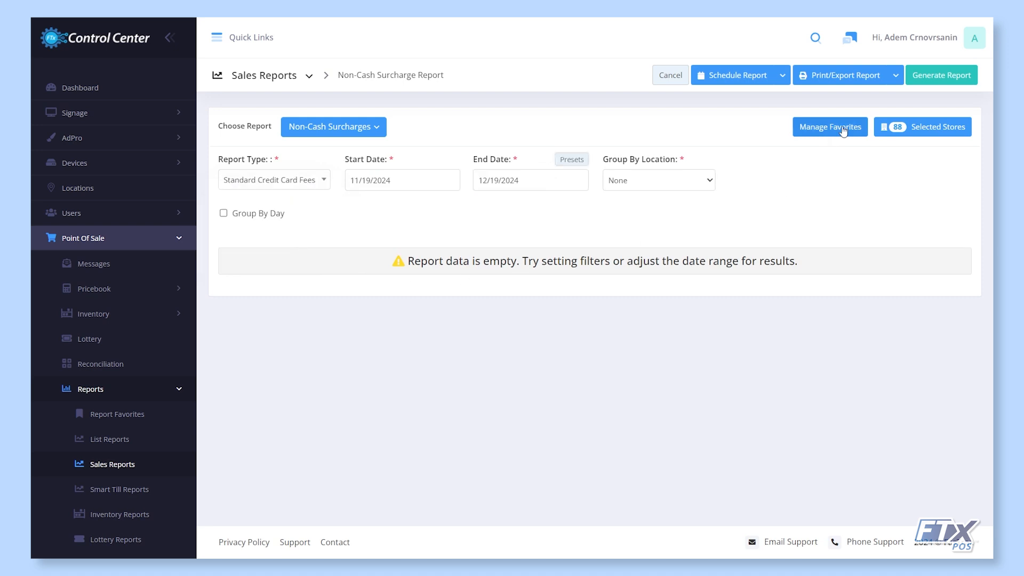
pyautogui.click(944, 79)
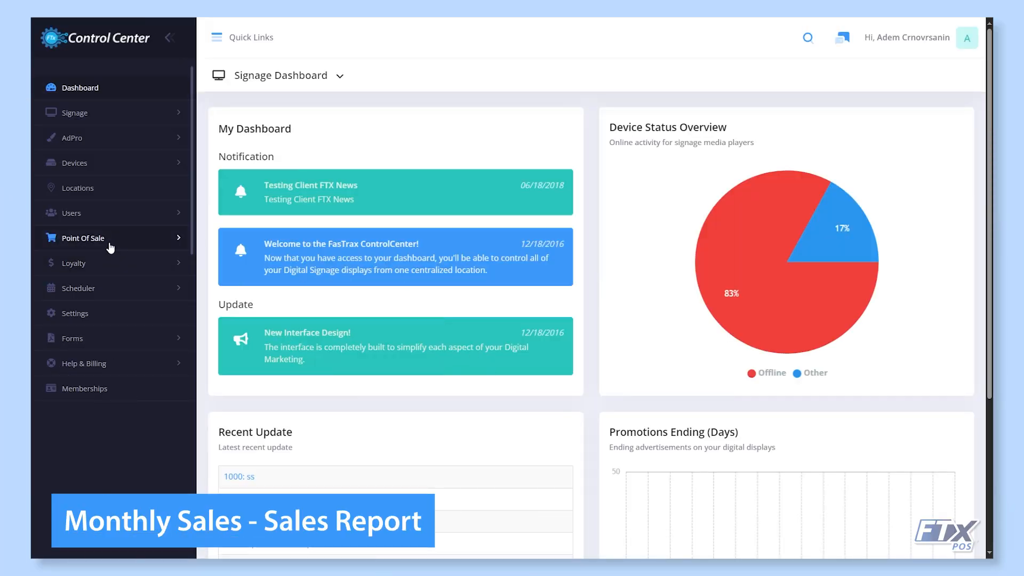
# - Open the Monthly Sales report from the Point Of Sale sales reports
pyautogui.click(110, 245)
pyautogui.click(131, 393)
pyautogui.click(112, 464)
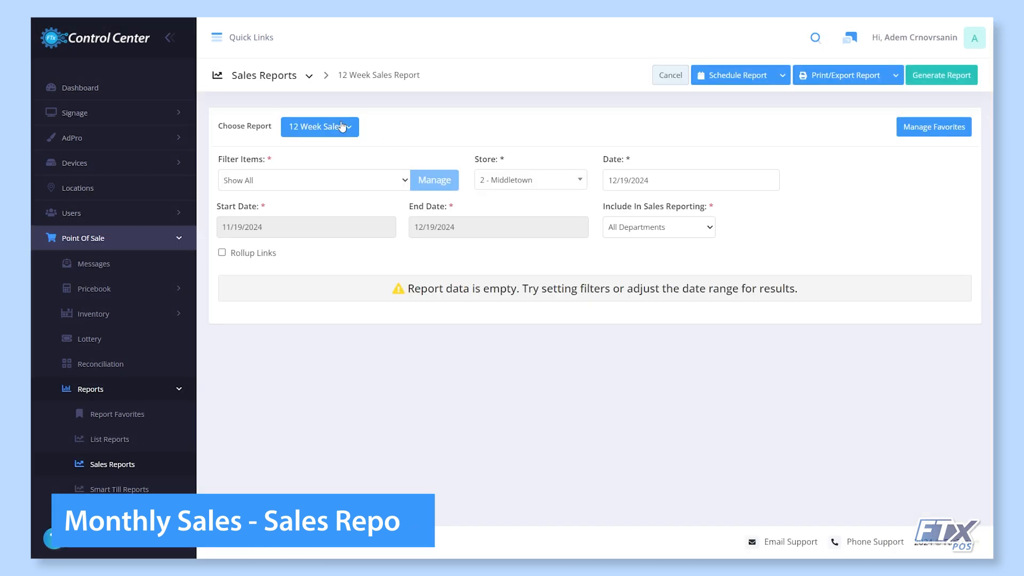
pyautogui.click(341, 126)
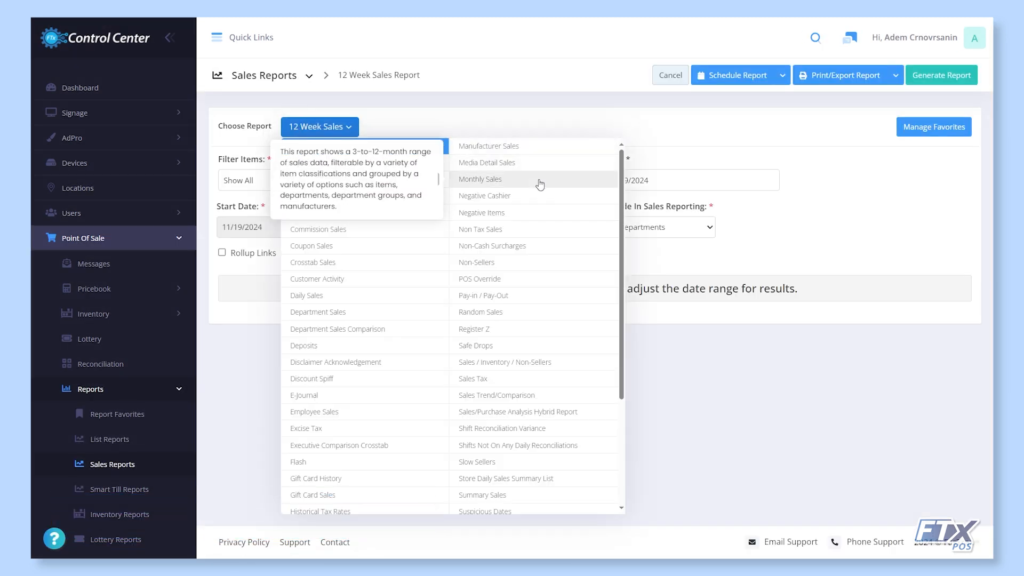
pyautogui.click(540, 184)
# - Generate the Monthly Sales report by category with the category depth set to Depth 6
pyautogui.click(344, 189)
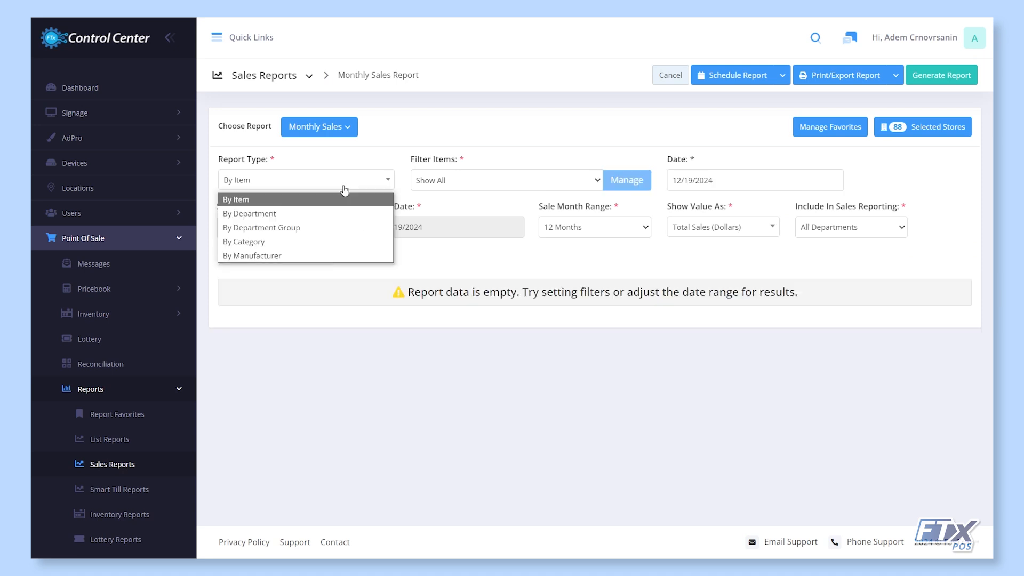
pyautogui.click(314, 241)
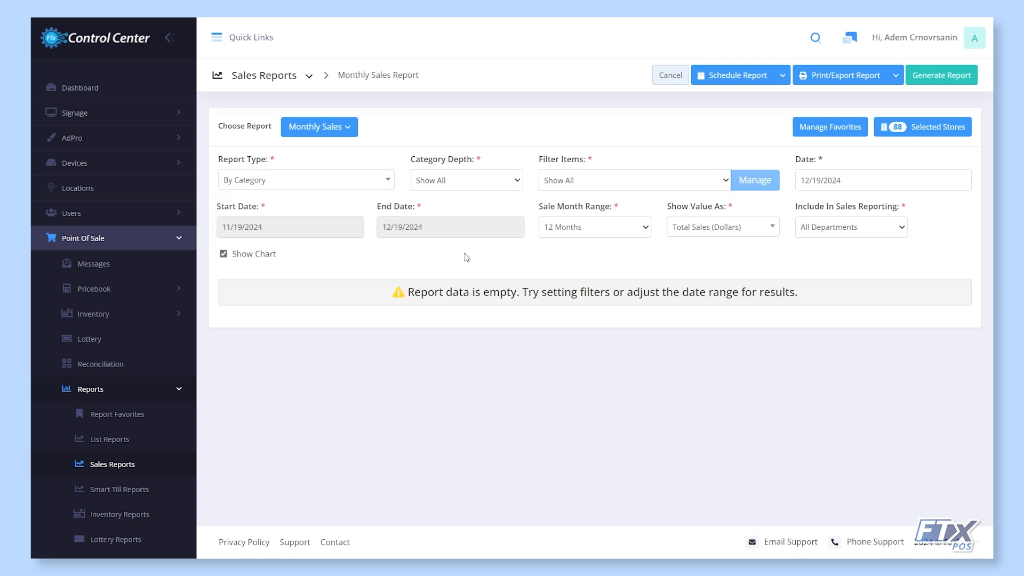
pyautogui.click(503, 187)
pyautogui.click(479, 288)
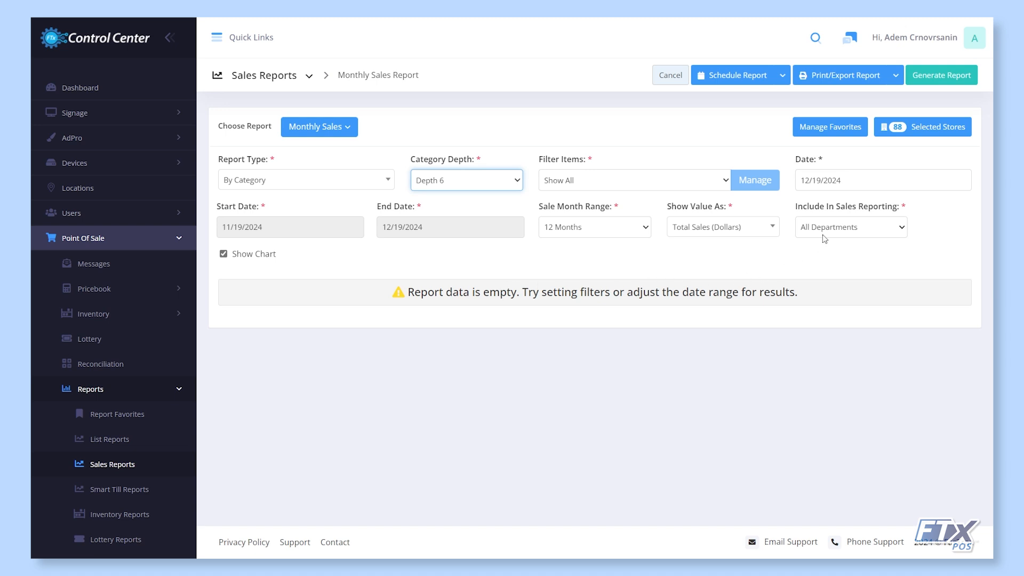
pyautogui.click(941, 74)
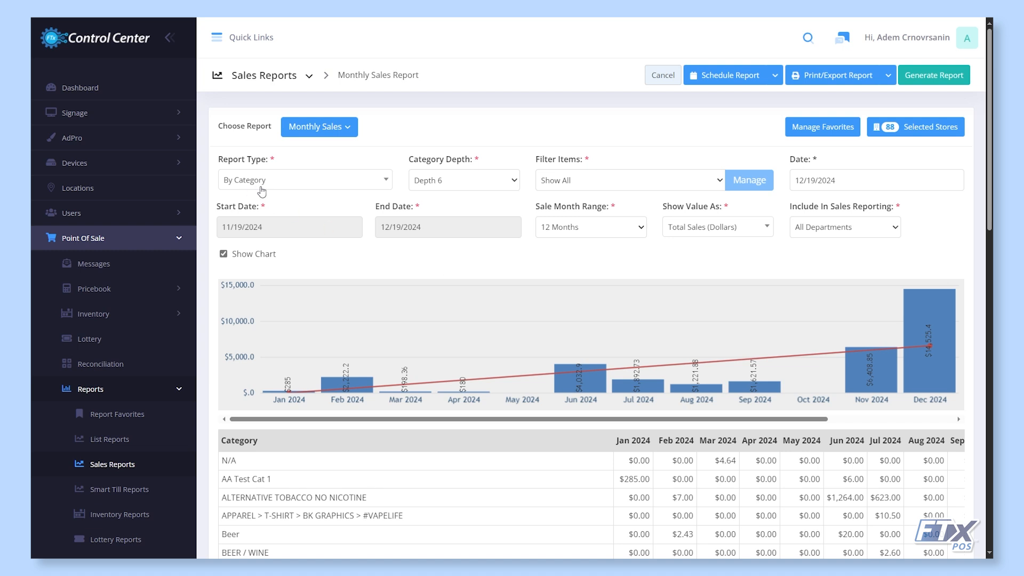
# - Generate the Monthly Sales report by item, showing Total Quantity with the rollup set to As Parent | Child
pyautogui.click(288, 186)
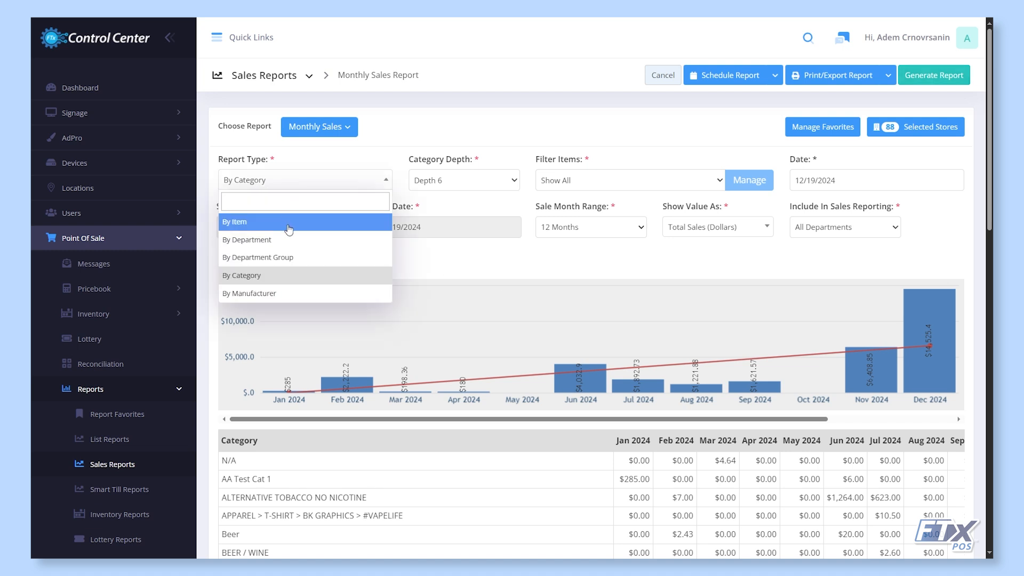
pyautogui.click(250, 221)
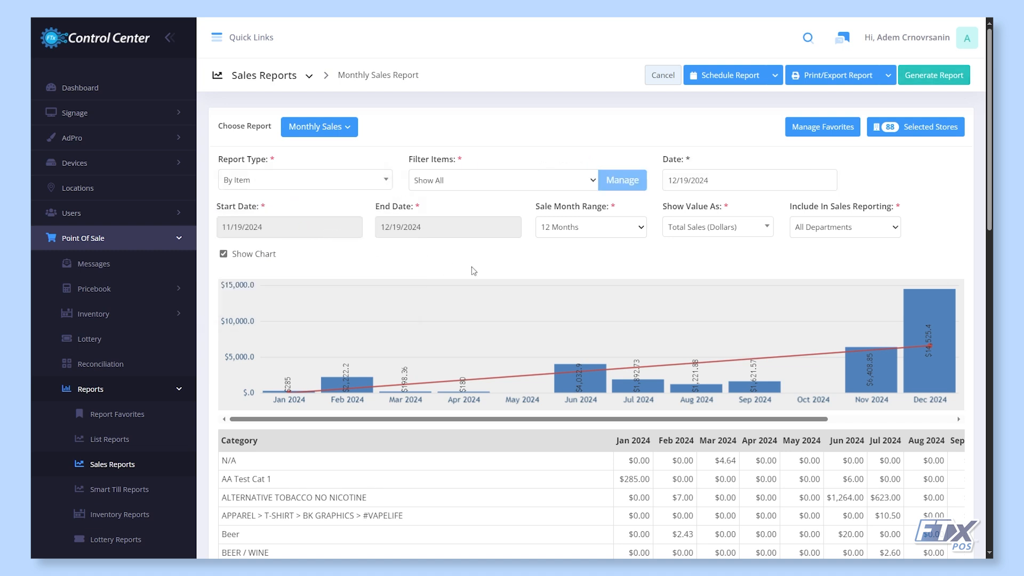
pyautogui.click(695, 234)
pyautogui.click(709, 289)
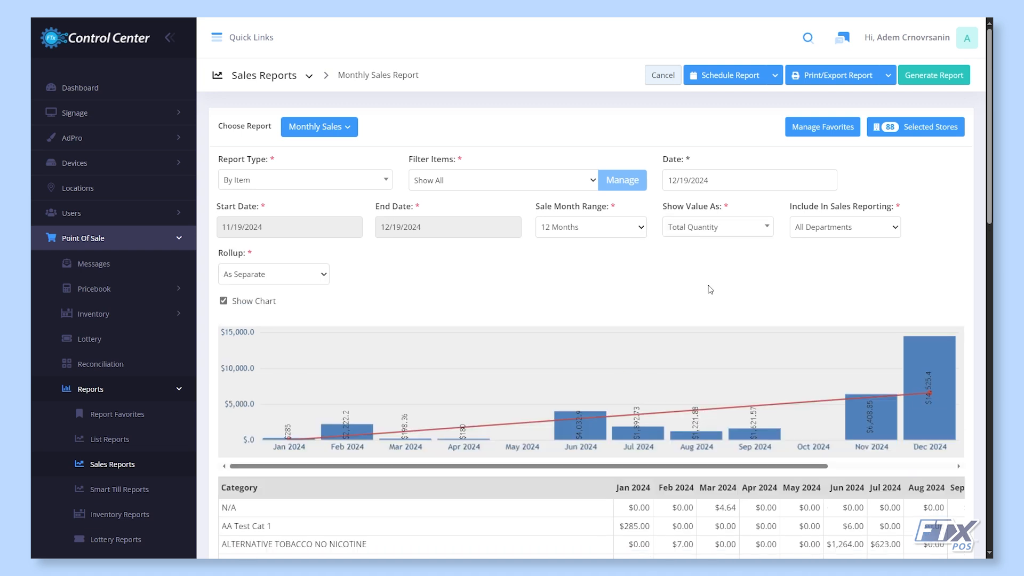
pyautogui.click(269, 275)
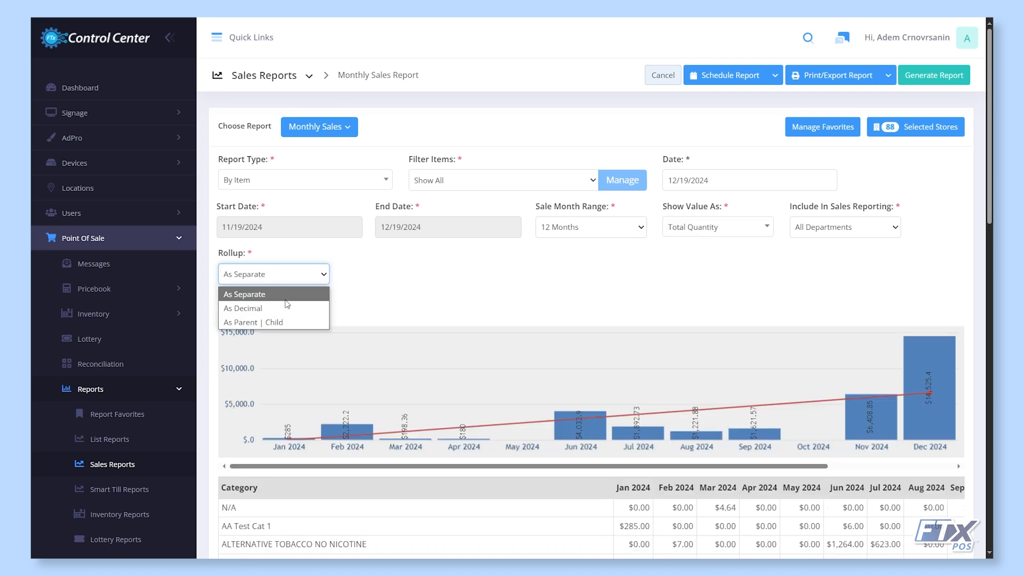
pyautogui.click(296, 321)
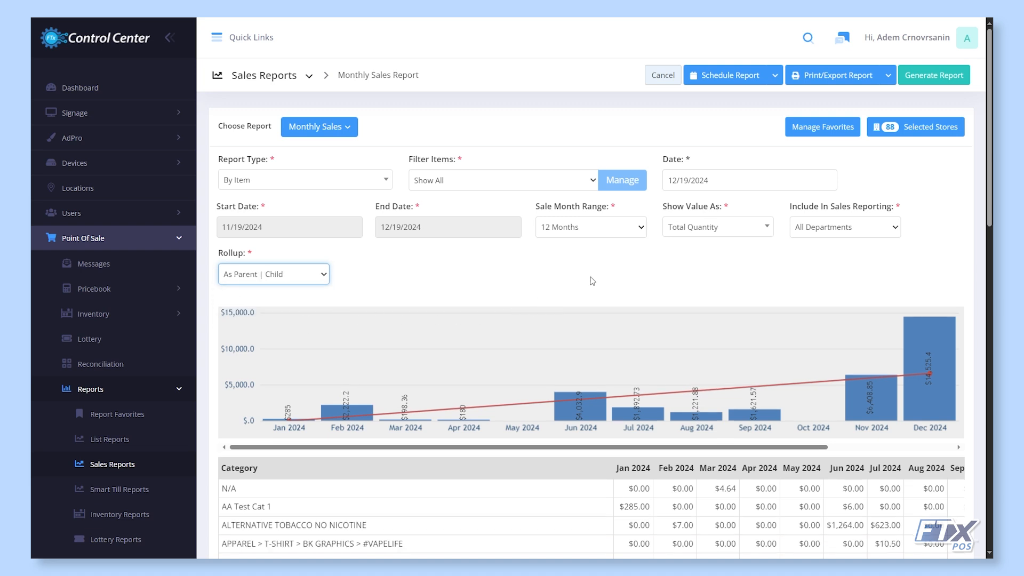
pyautogui.click(933, 74)
# - Regenerate the Monthly Sales report with the rollup set to As Decimal and review its chart and item table
pyautogui.click(274, 274)
pyautogui.click(245, 309)
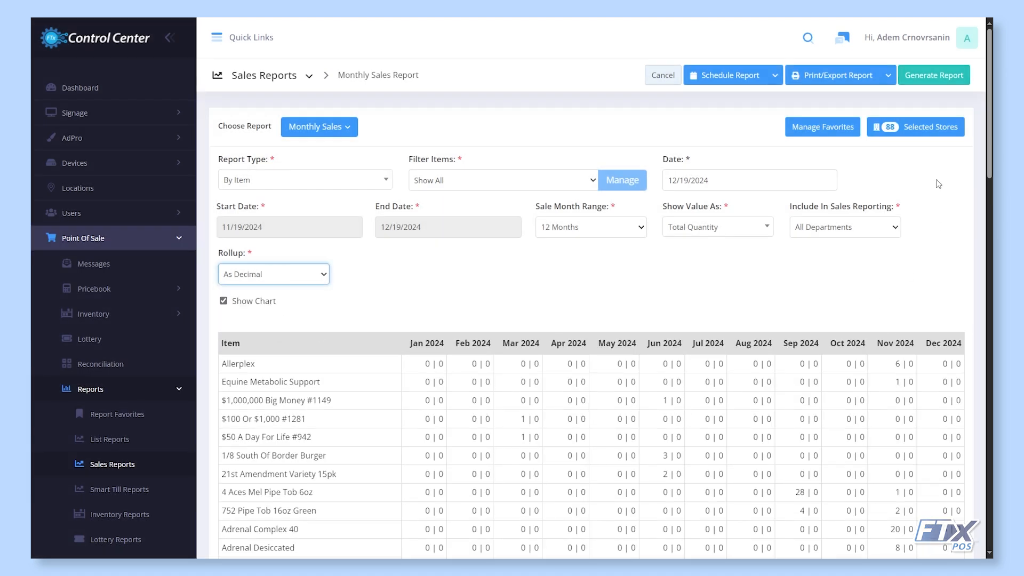
pyautogui.click(933, 74)
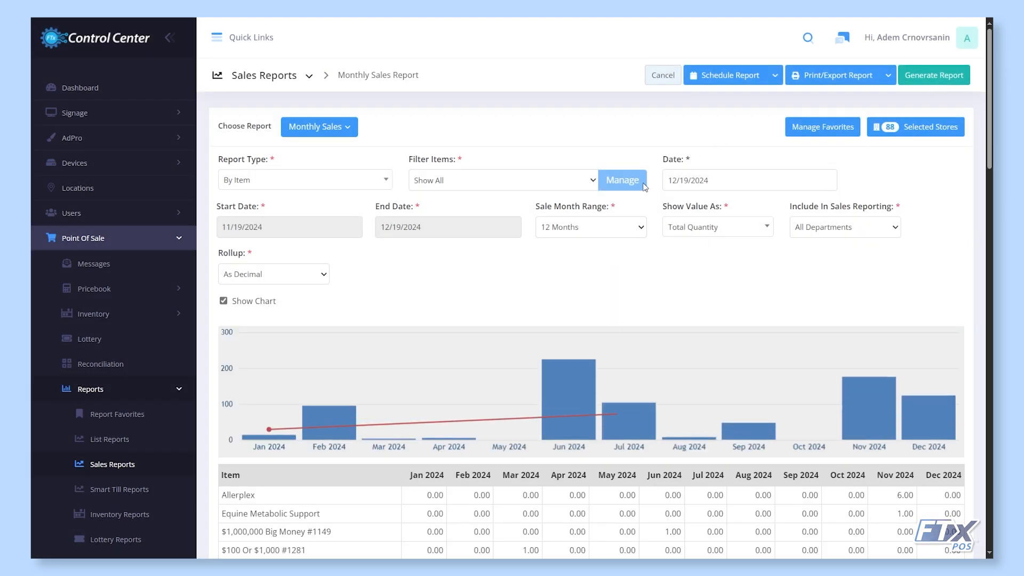
pyautogui.scroll(-1, 522, 311)
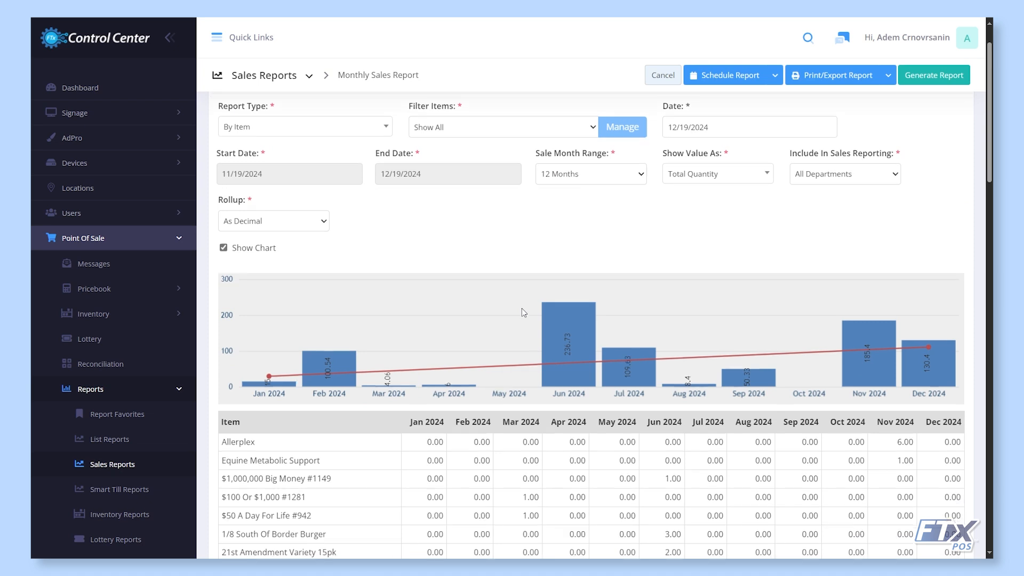
pyautogui.scroll(-1, 521, 312)
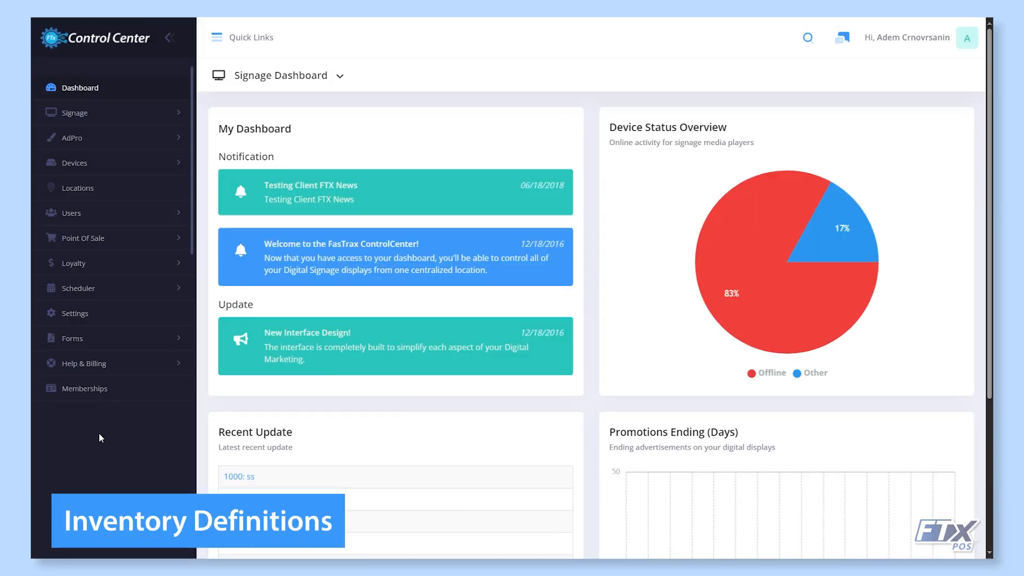
# - Open the Inventory Definitions list from the Point Of Sale inventory counts
pyautogui.click(130, 244)
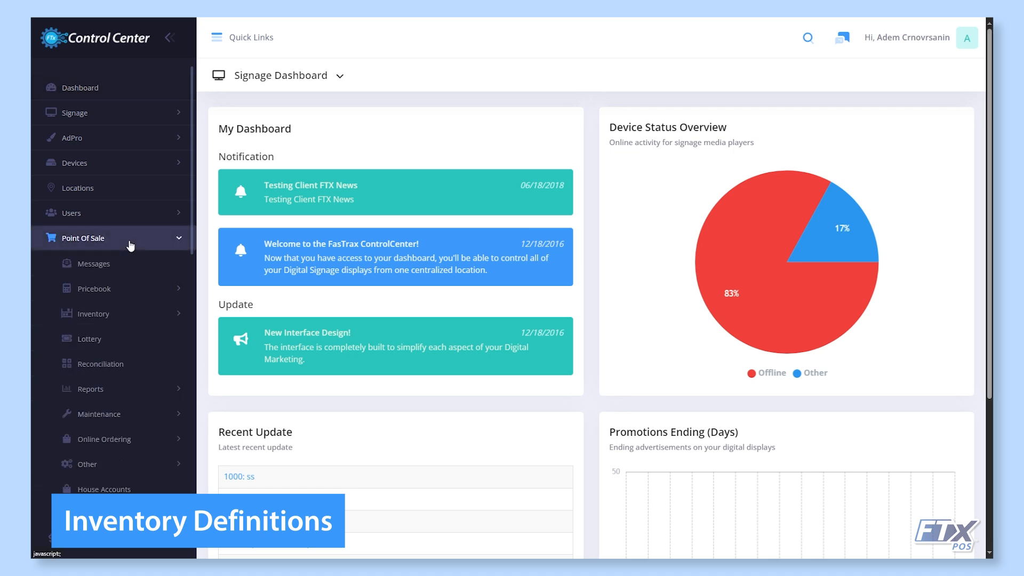
pyautogui.click(151, 315)
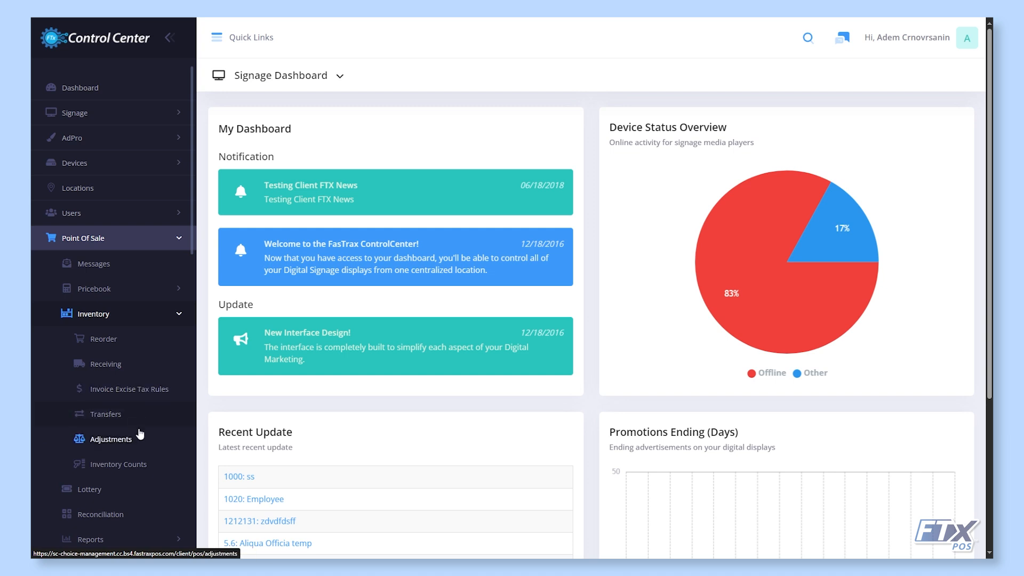
pyautogui.click(140, 465)
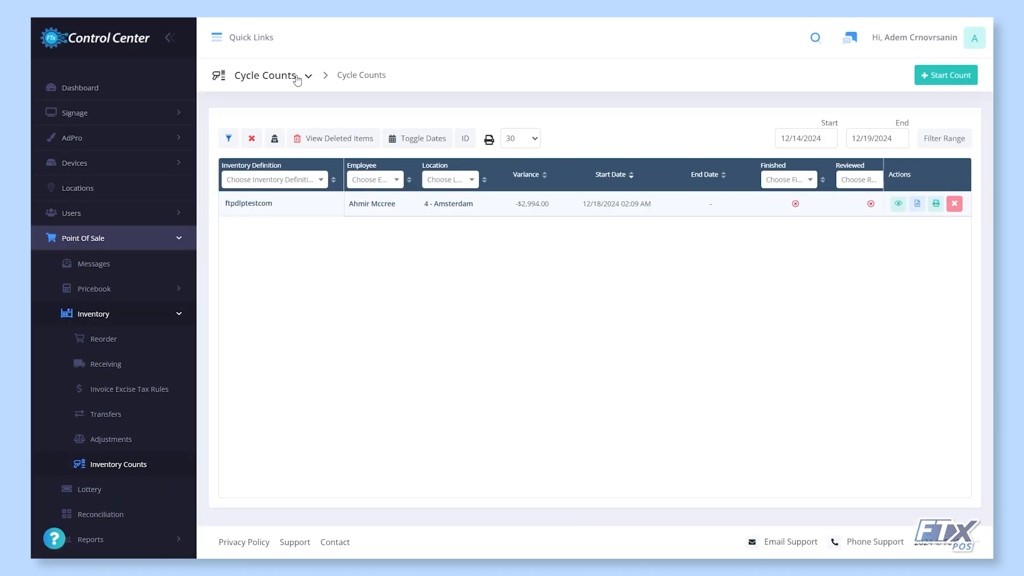
pyautogui.click(306, 78)
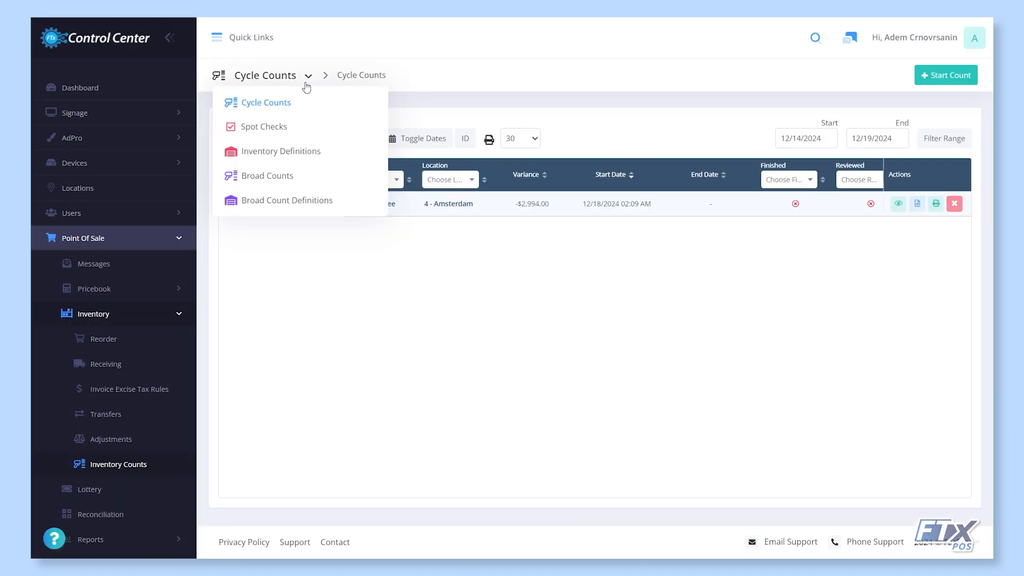
pyautogui.click(307, 153)
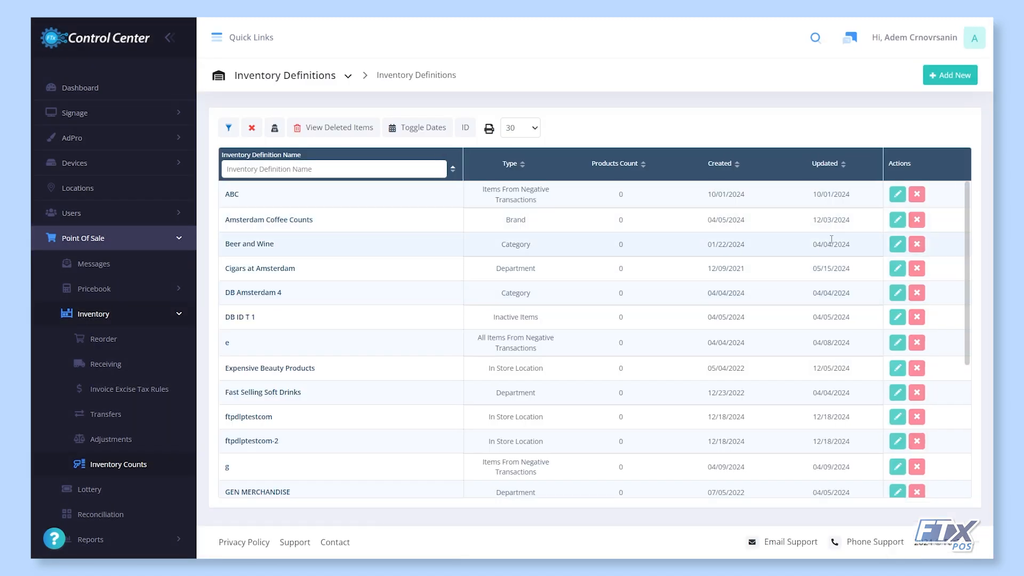
# - Edit the Amsterdam Coffee Counts definition and set its filter type to Filter by In-Store Location
pyautogui.click(900, 220)
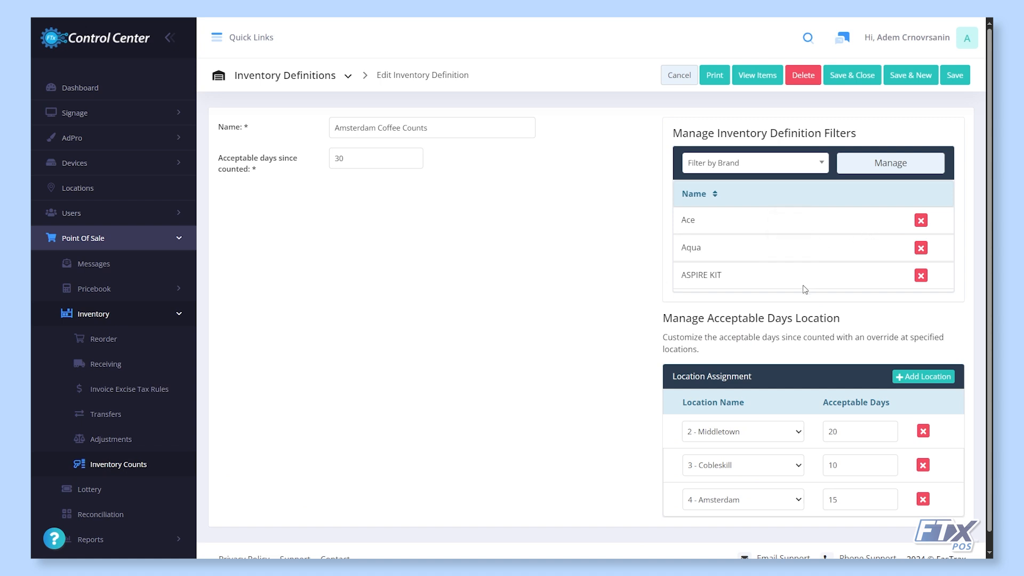
pyautogui.click(792, 168)
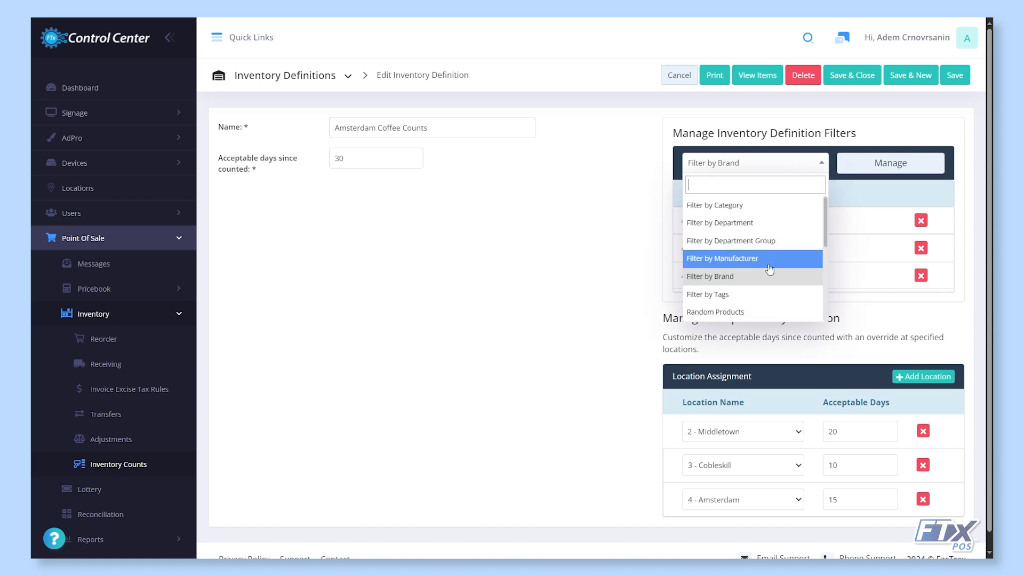
pyautogui.scroll(-3, 766, 242)
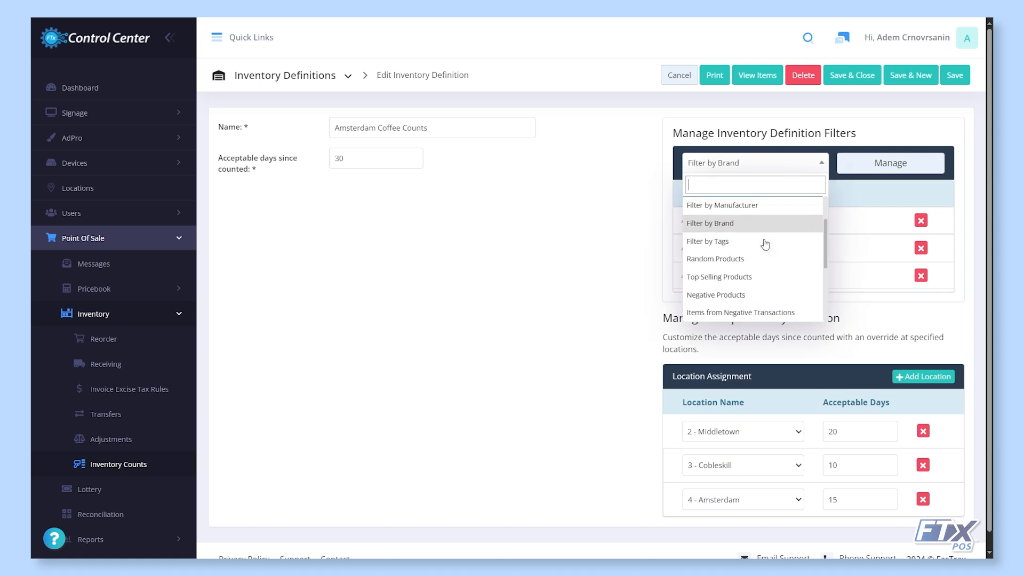
pyautogui.scroll(-3, 756, 251)
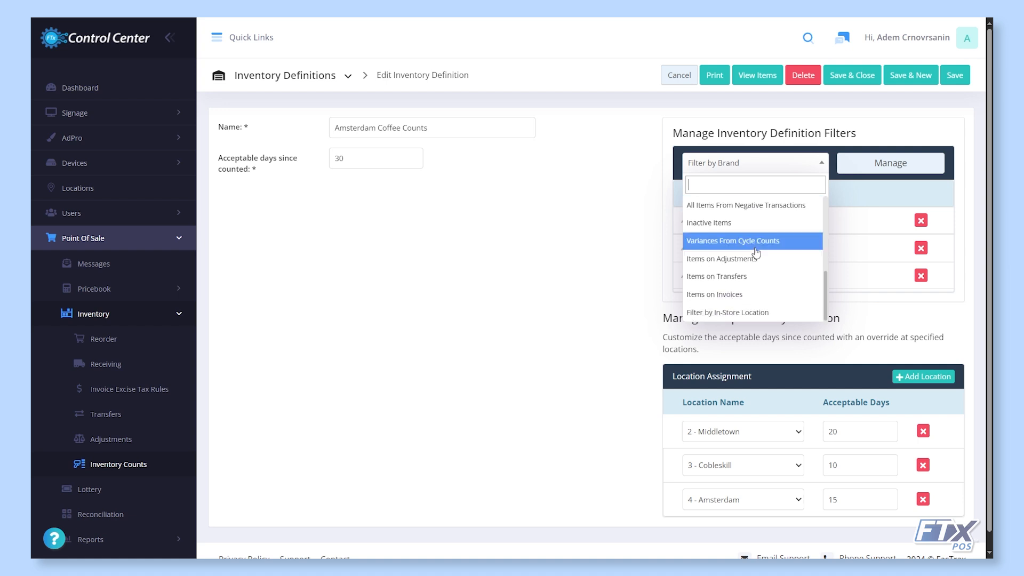
pyautogui.click(776, 314)
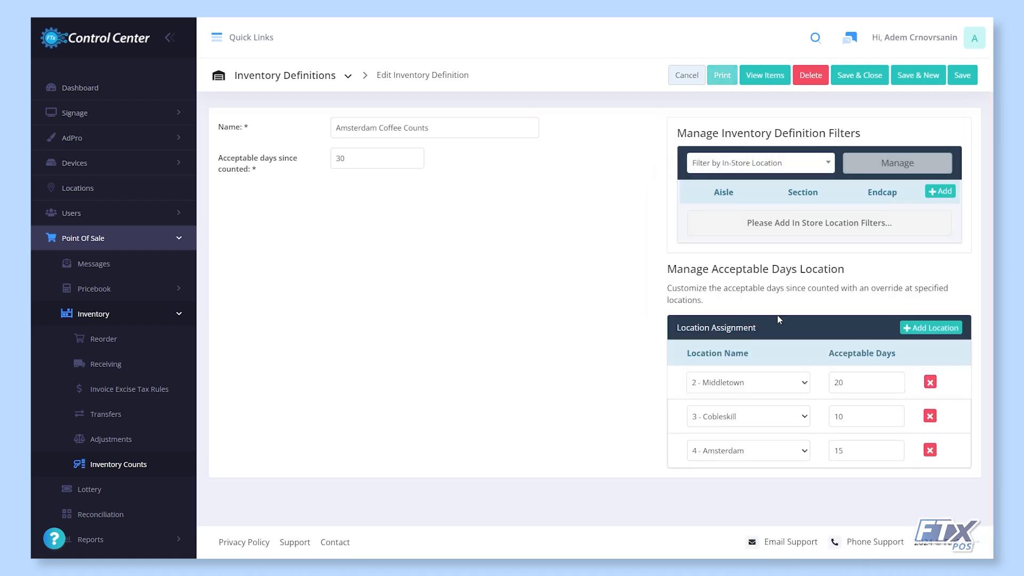
# - Add an in-store location filter with aisle a, section b and endcap c
pyautogui.click(940, 193)
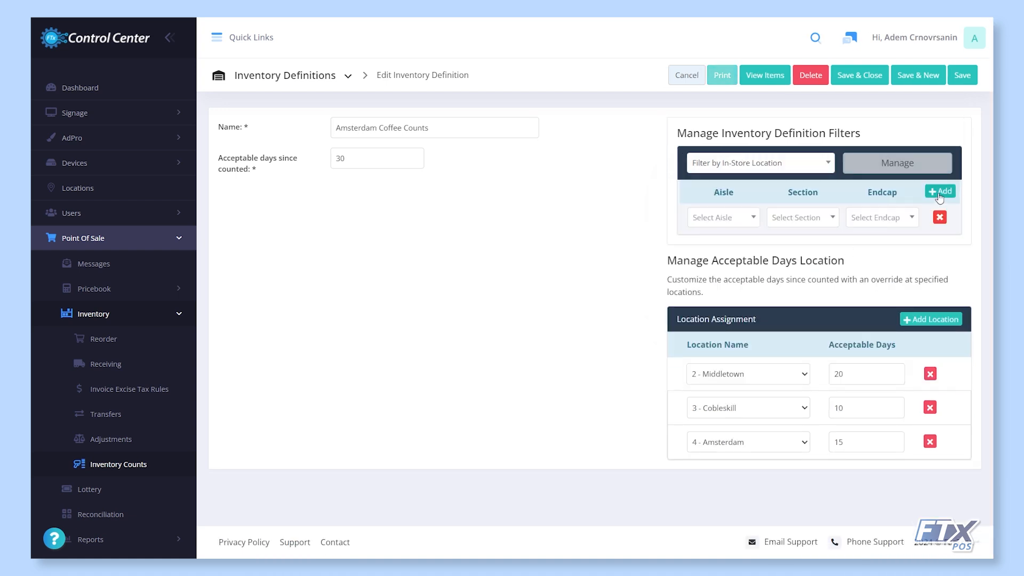
pyautogui.click(747, 227)
pyautogui.click(739, 259)
pyautogui.click(804, 223)
pyautogui.click(807, 264)
pyautogui.click(872, 222)
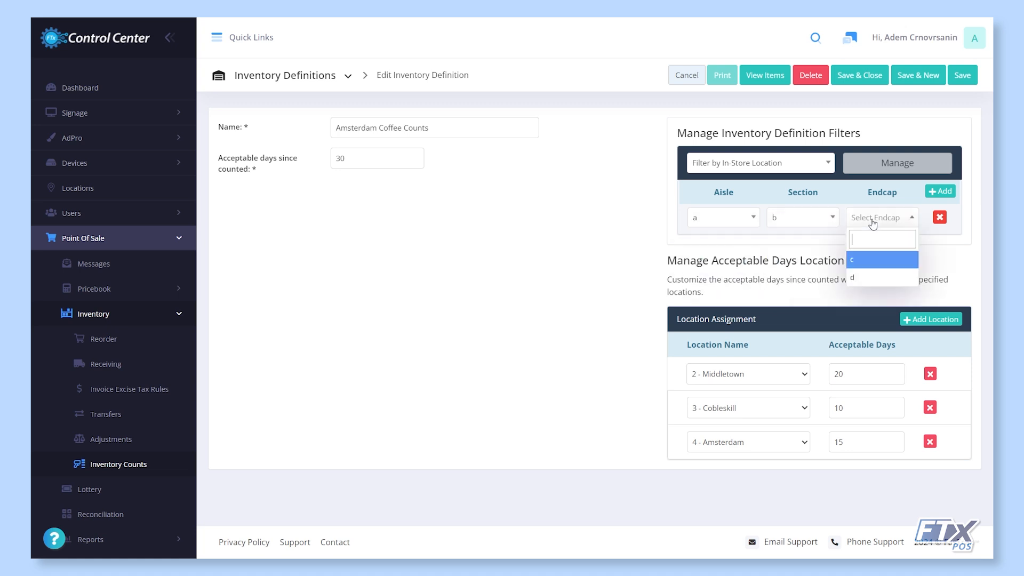
pyautogui.click(874, 261)
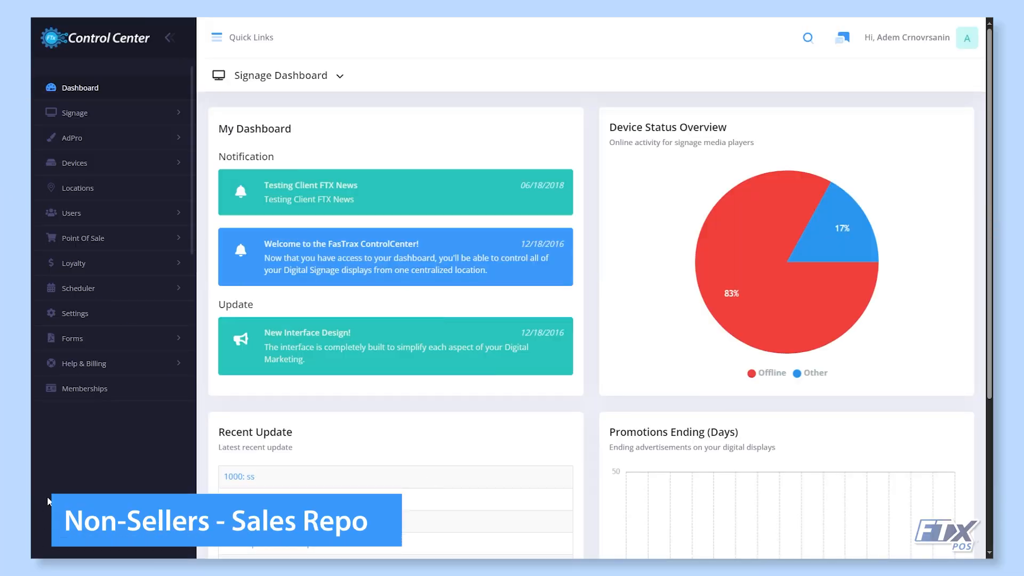
# - Open the Non-Sellers report from the Point Of Sale sales reports
pyautogui.click(141, 238)
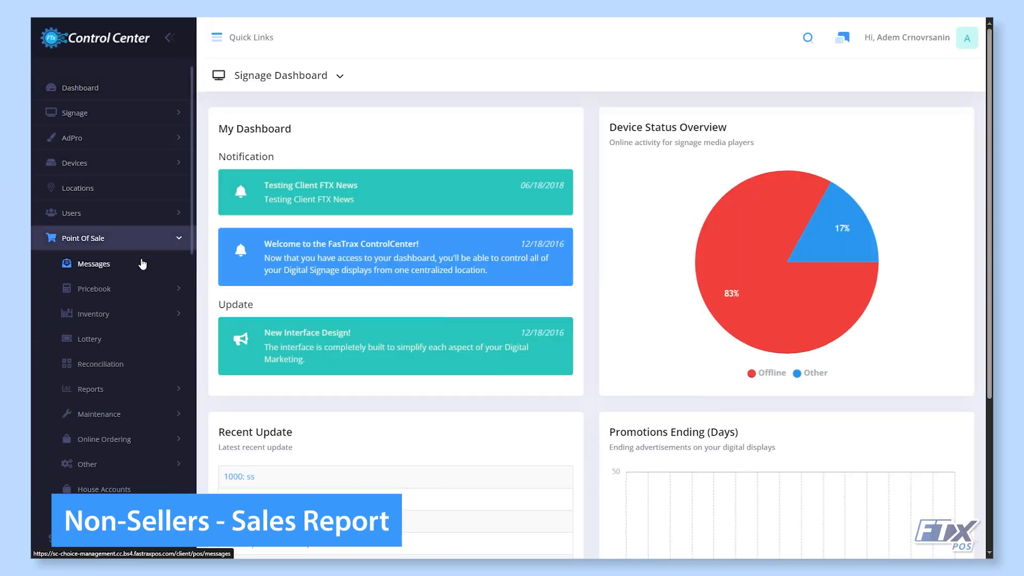
pyautogui.click(142, 389)
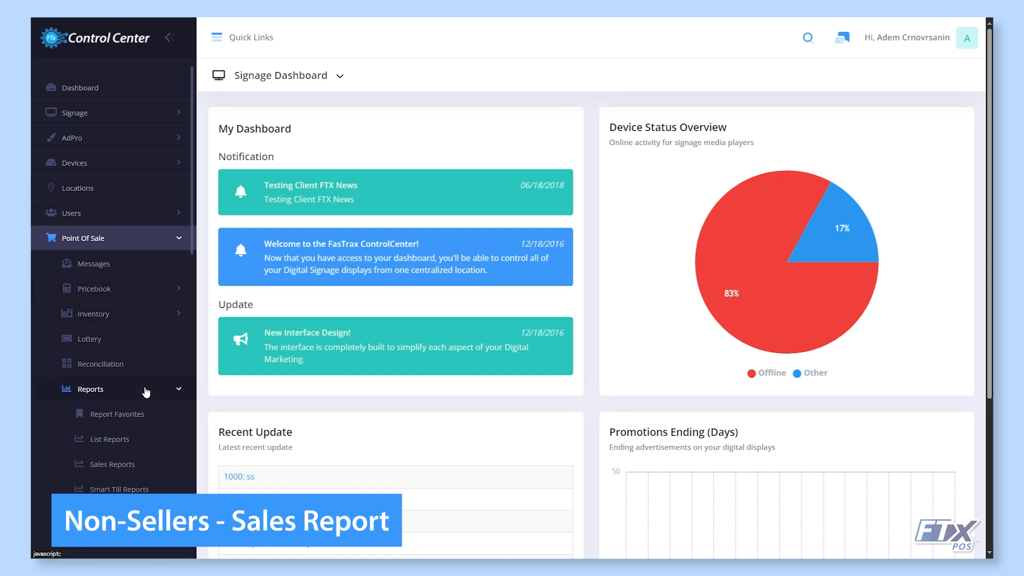
pyautogui.click(137, 465)
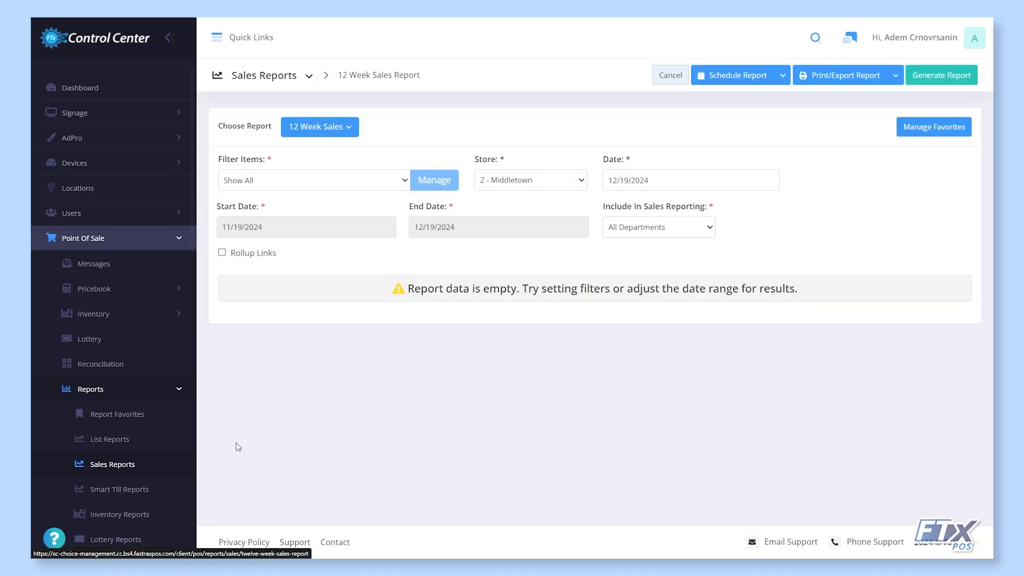
pyautogui.click(330, 130)
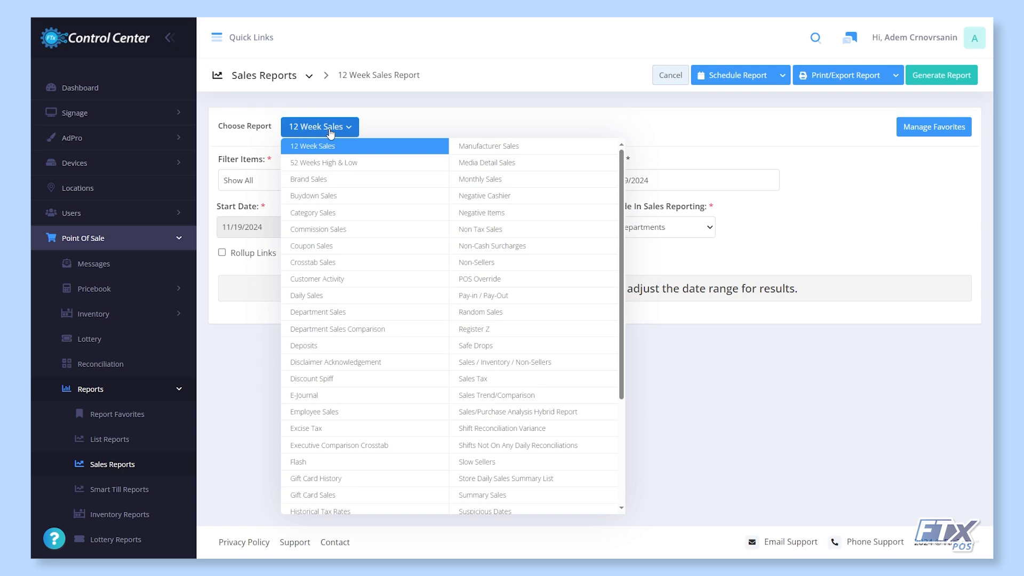
pyautogui.click(527, 262)
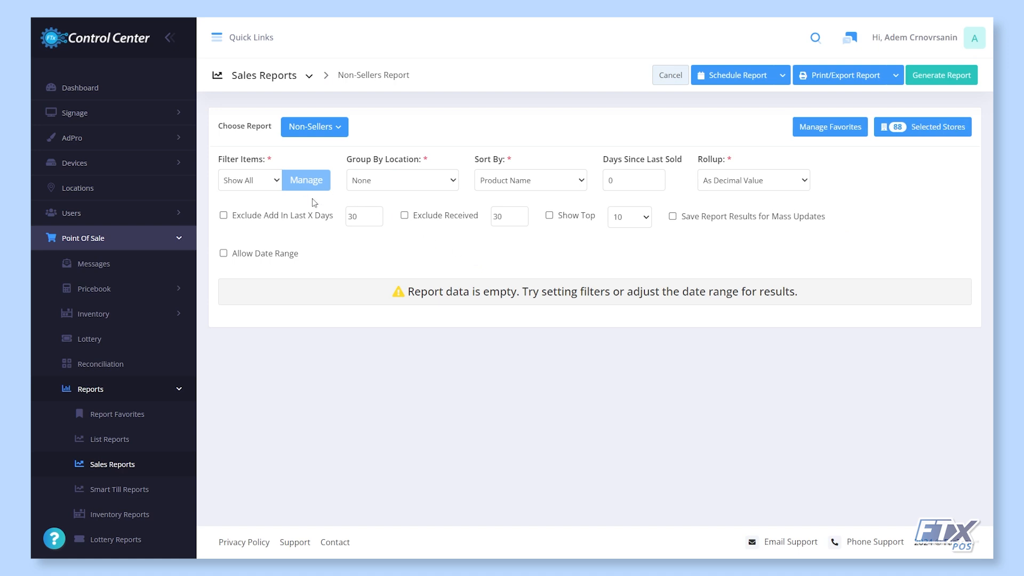
# - Set the Non-Sellers report's rollup to As Parent | Child and generate the report
pyautogui.click(784, 188)
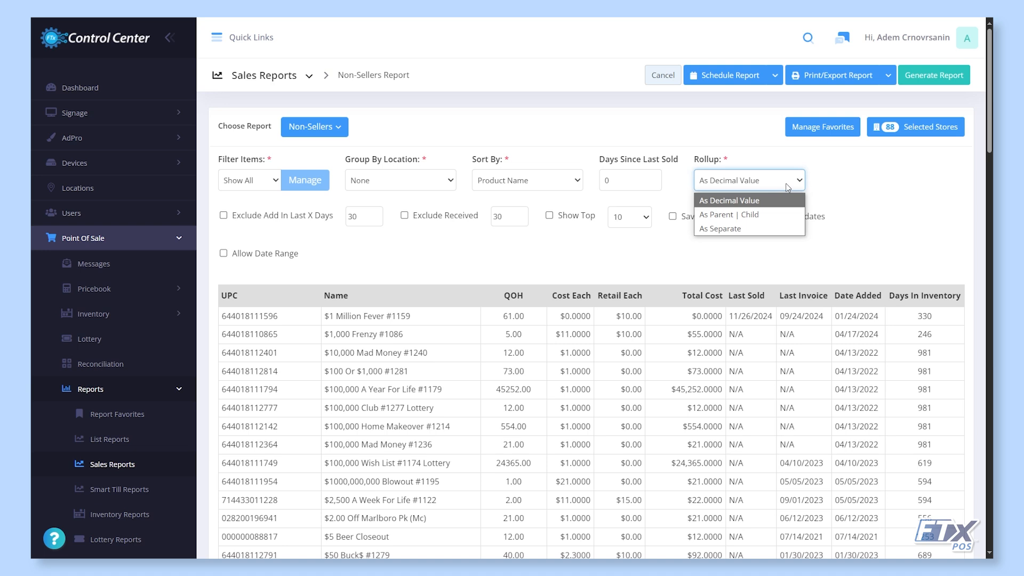
pyautogui.click(787, 216)
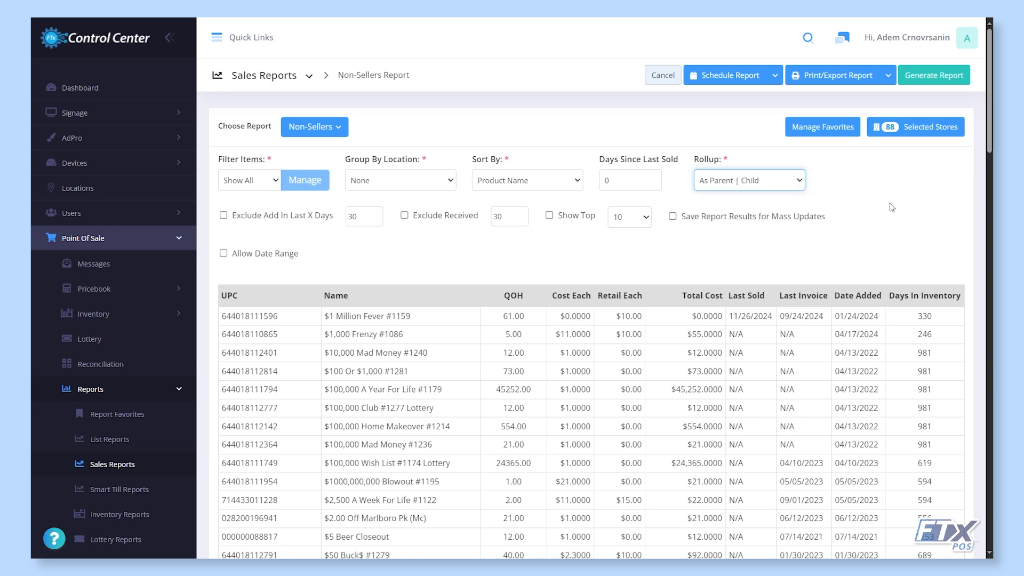
pyautogui.click(937, 76)
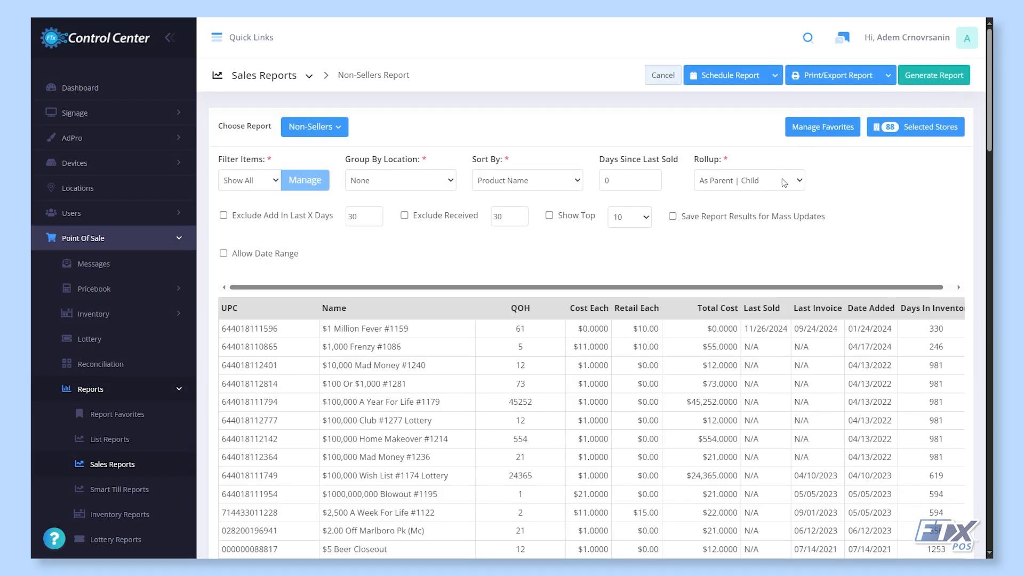
# - Change the Non-Sellers report's rollup to As Separate and generate the report again
pyautogui.click(790, 181)
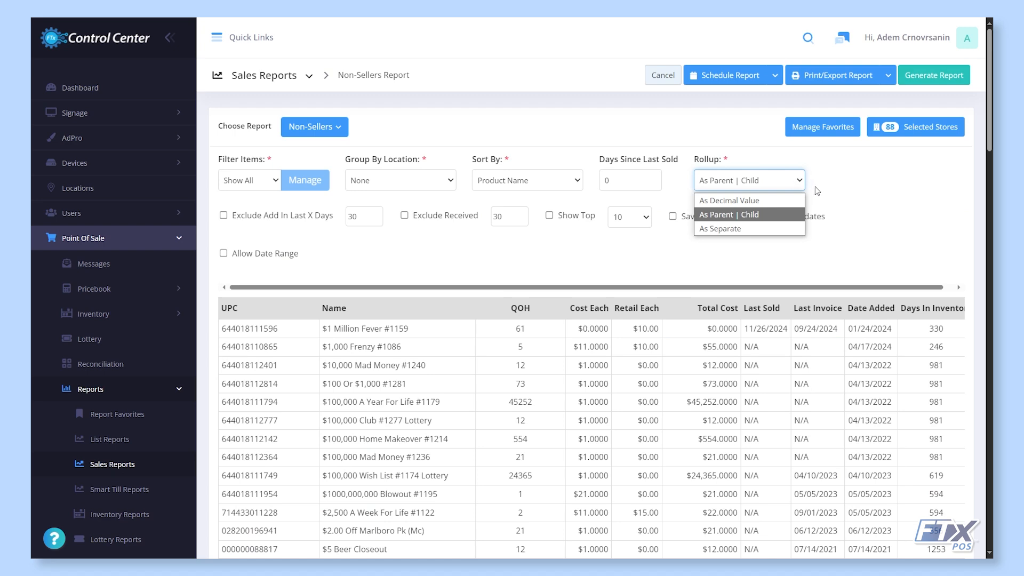
pyautogui.click(802, 229)
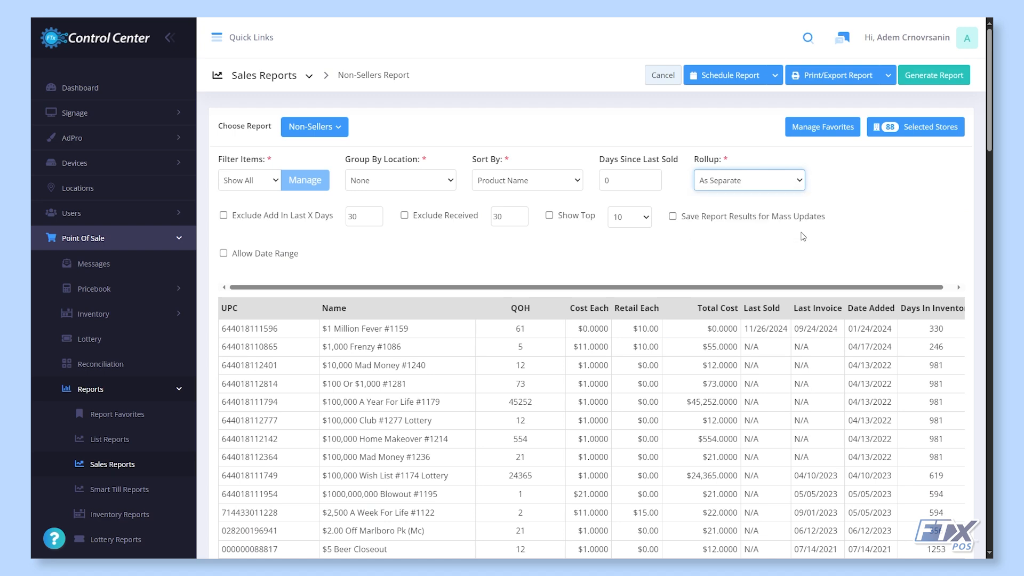
pyautogui.click(945, 76)
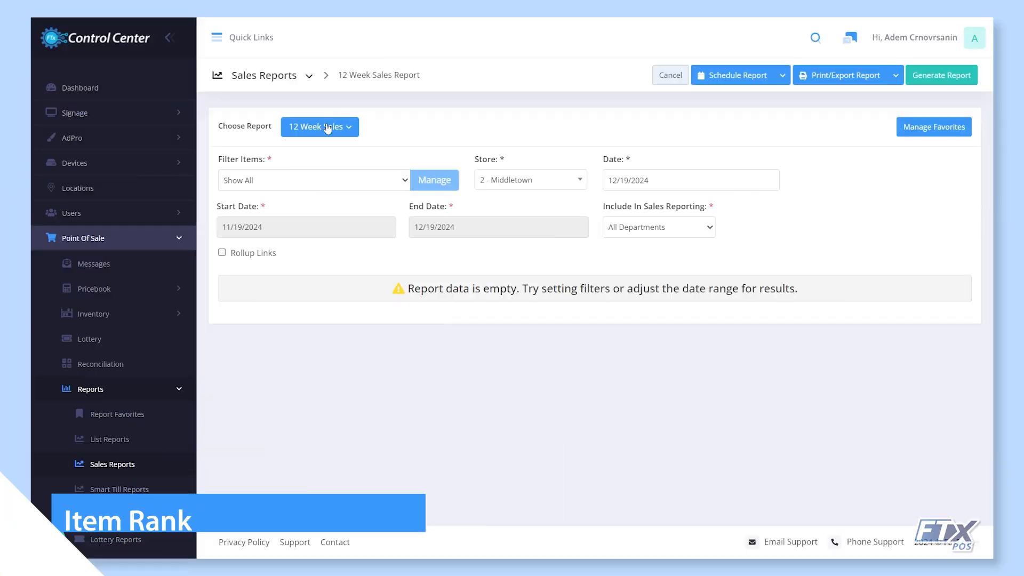
# - Switch from the 12 Week Sales report to the Item Ranking sales report
pyautogui.click(339, 128)
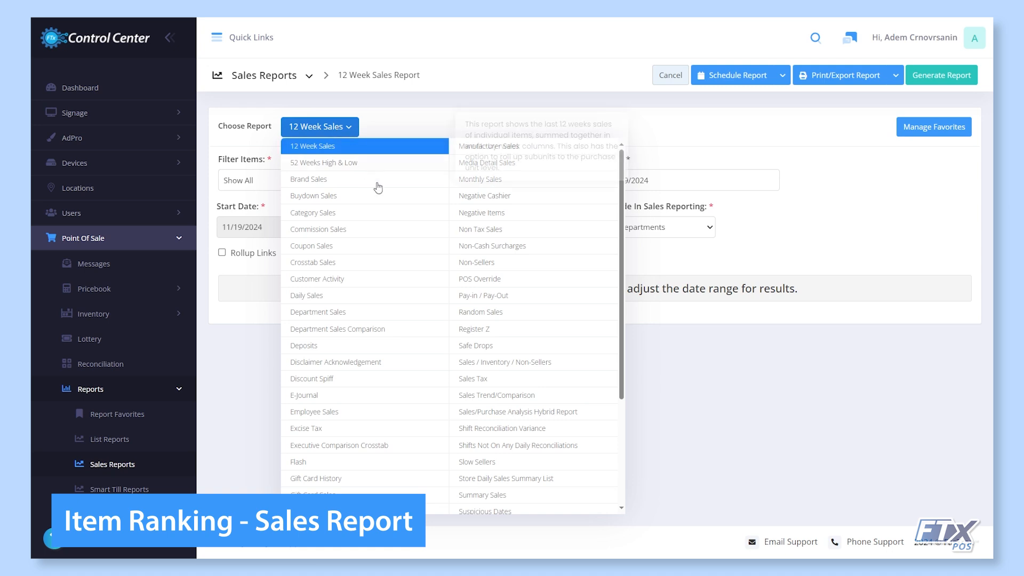
pyautogui.scroll(-2, 404, 245)
pyautogui.scroll(-5, 403, 247)
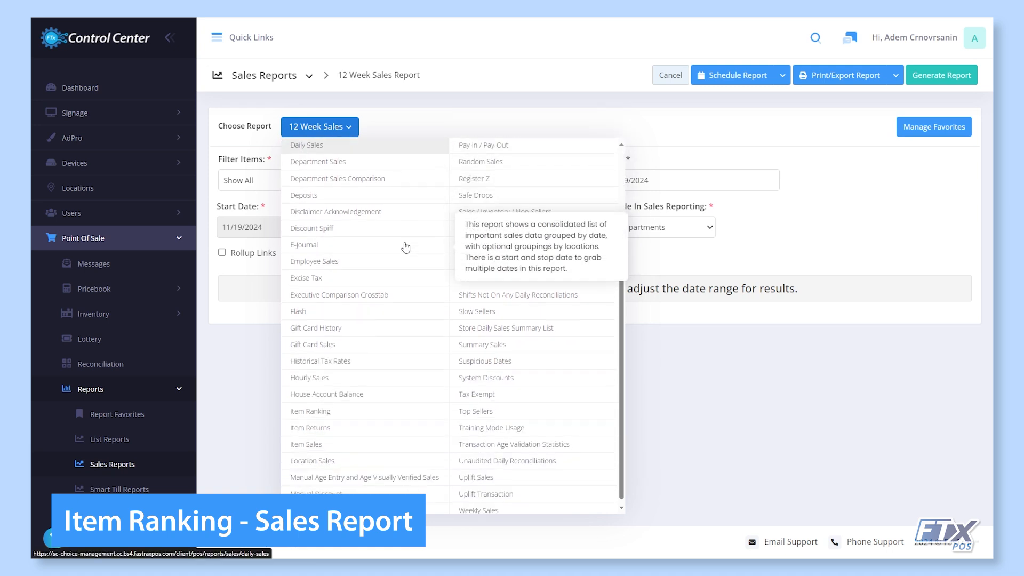
pyautogui.click(403, 411)
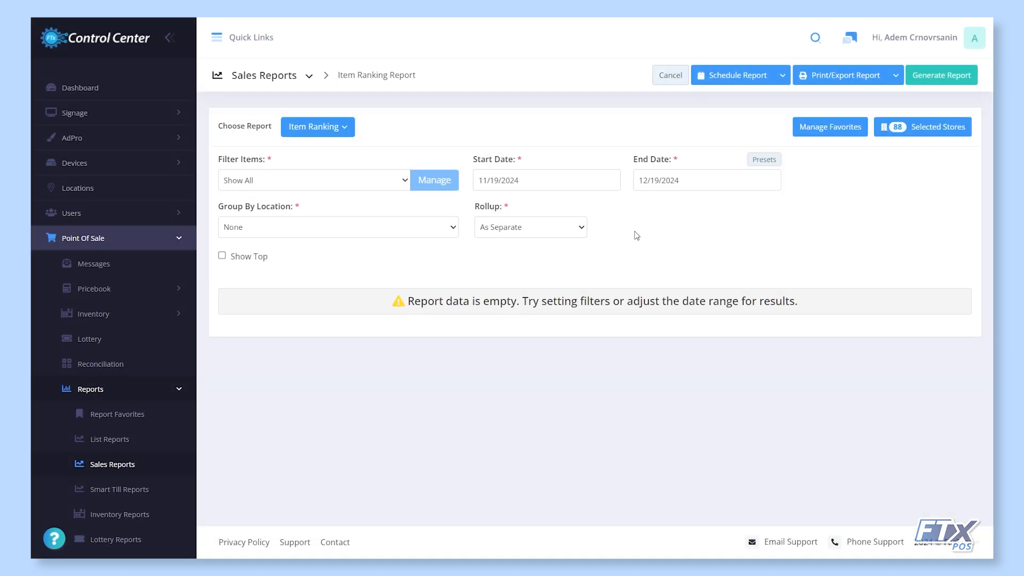
# - Set the Item Ranking report's rollup to As Parent | Child and generate the report
pyautogui.click(538, 229)
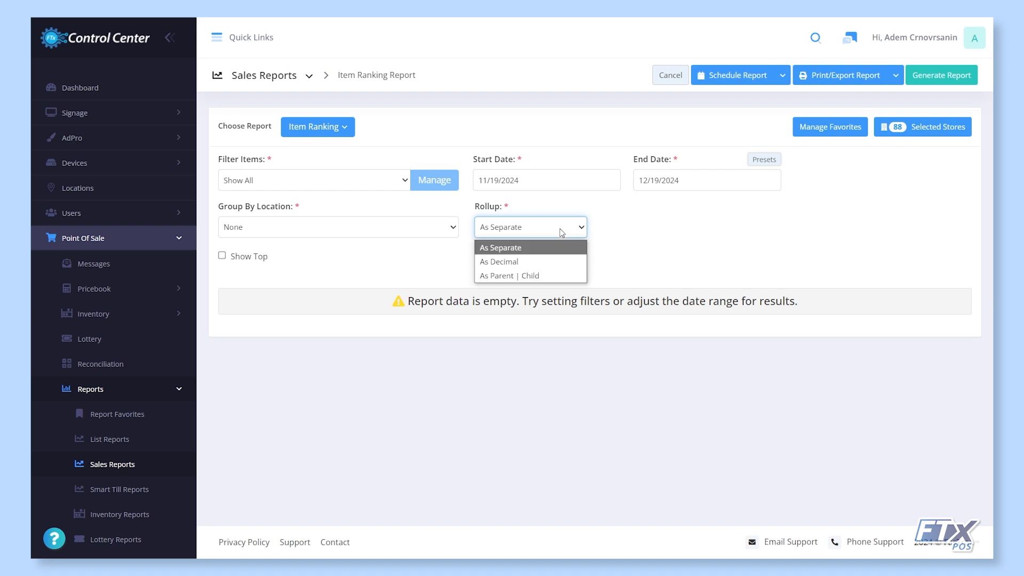
pyautogui.click(551, 273)
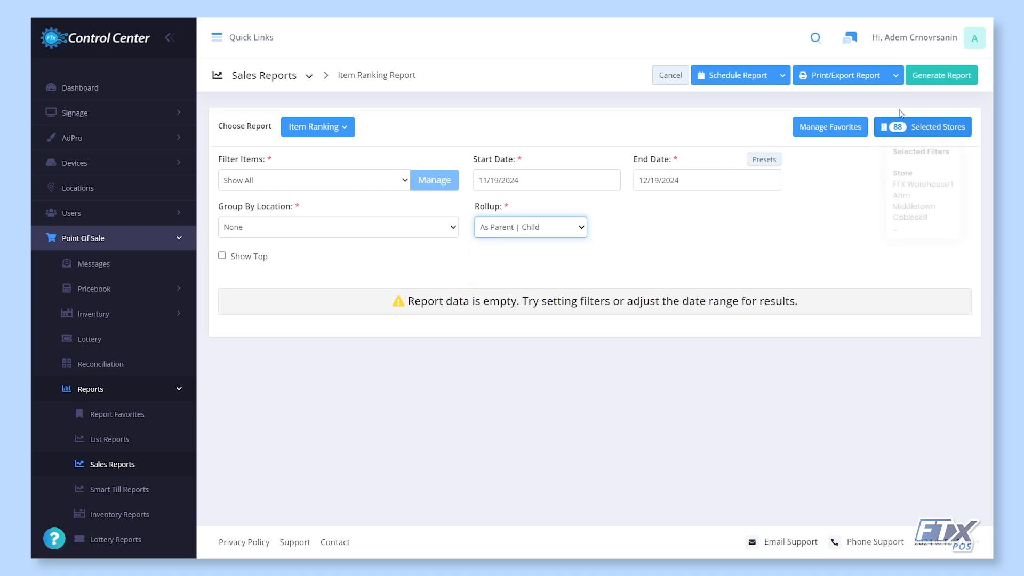
pyautogui.click(941, 75)
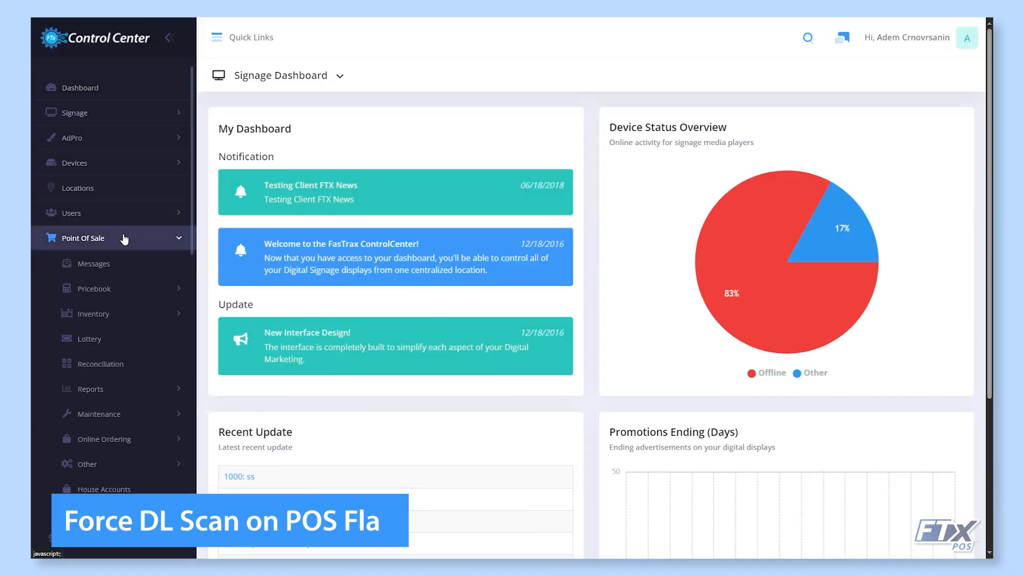
# - Open the ALCOHOL POS flag for editing from the Point Of Sale tax maintenance
pyautogui.click(152, 421)
pyautogui.scroll(-2, 151, 422)
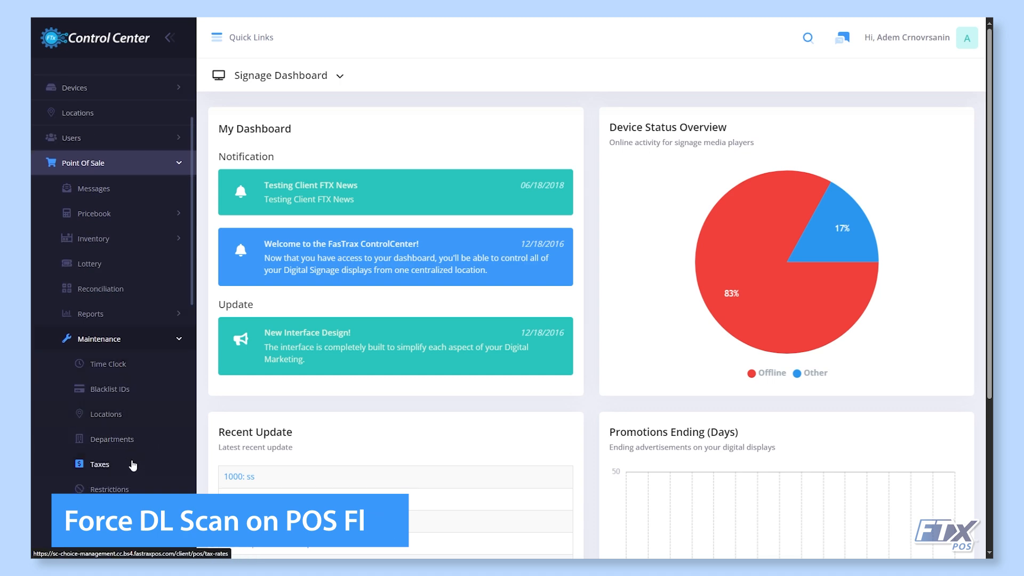
pyautogui.click(132, 466)
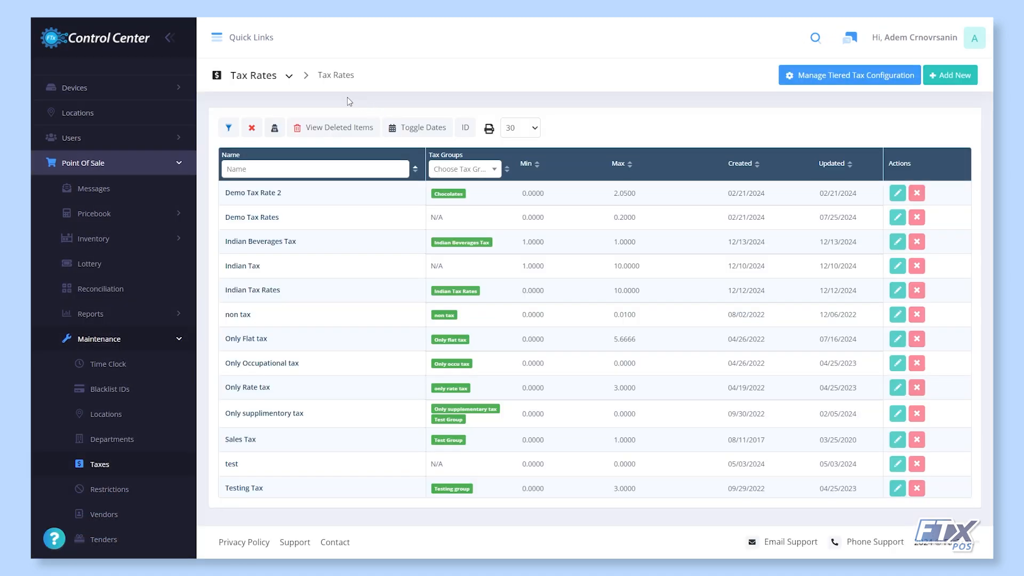
pyautogui.click(288, 78)
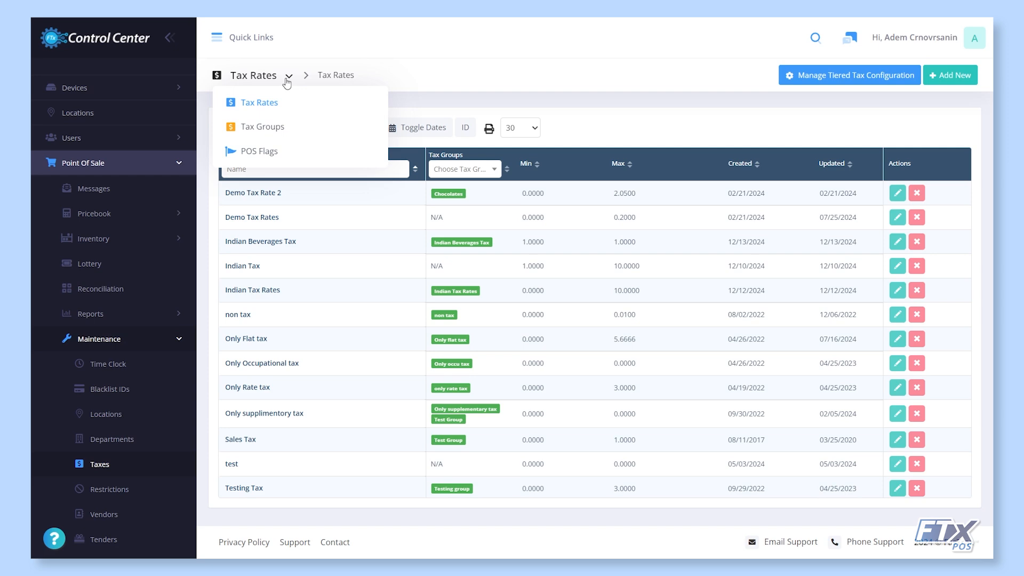
pyautogui.click(262, 151)
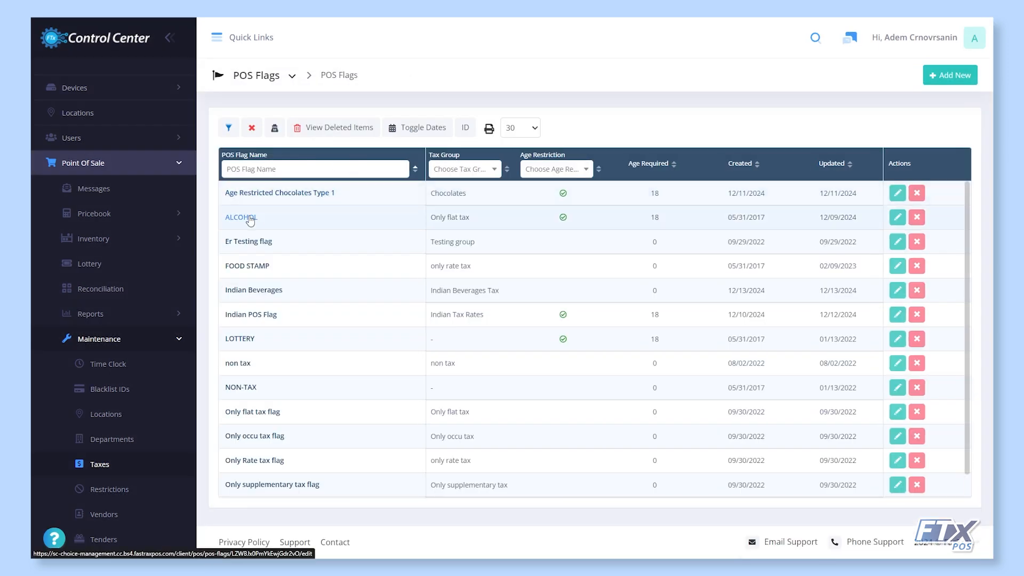
pyautogui.click(249, 219)
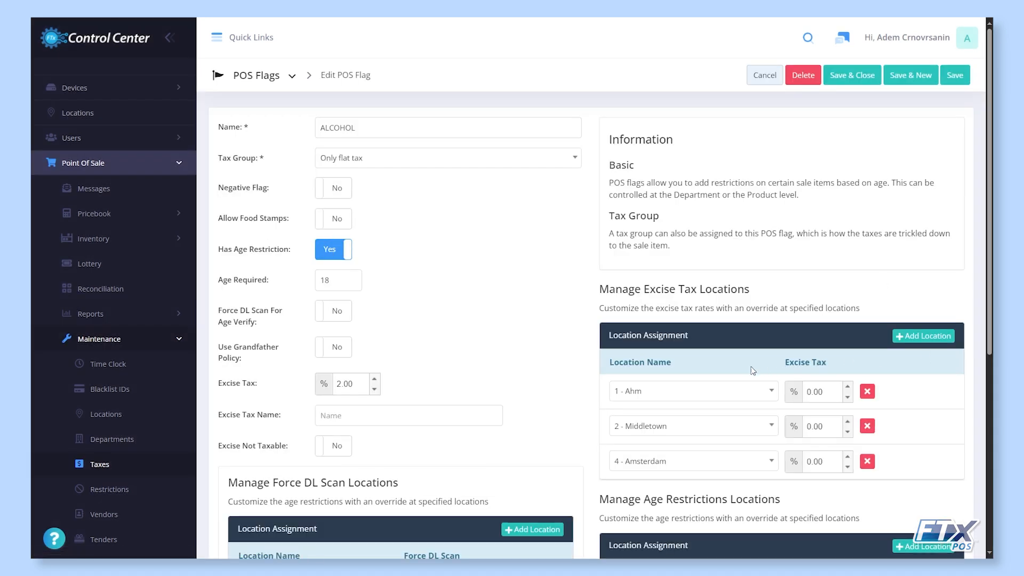
# - Enable Force DL Scan For Age Verify on the ALCOHOL flag and add 9 - Monticello I as an age restriction location
pyautogui.click(349, 312)
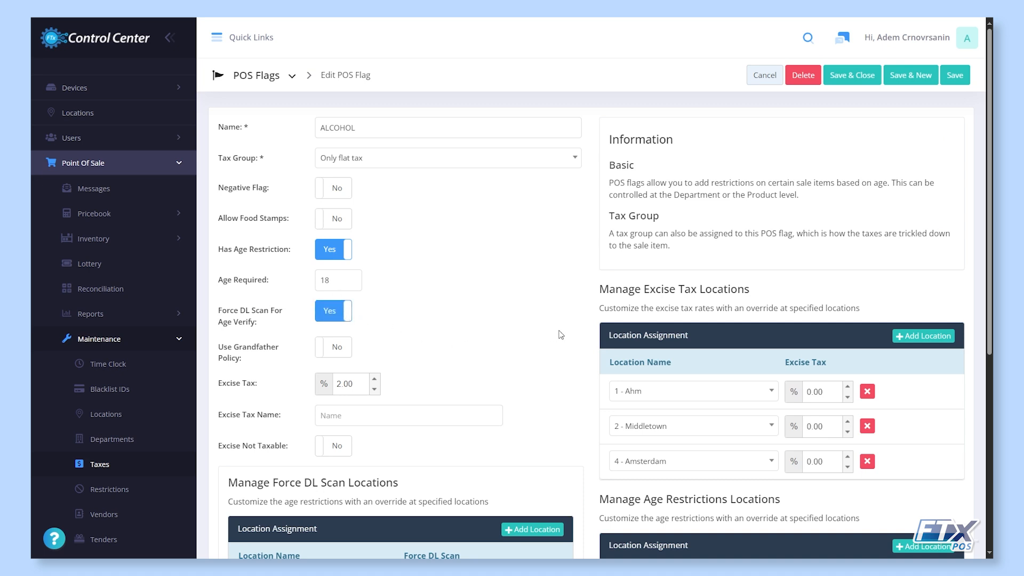
pyautogui.scroll(-2, 623, 305)
pyautogui.scroll(-1, 622, 305)
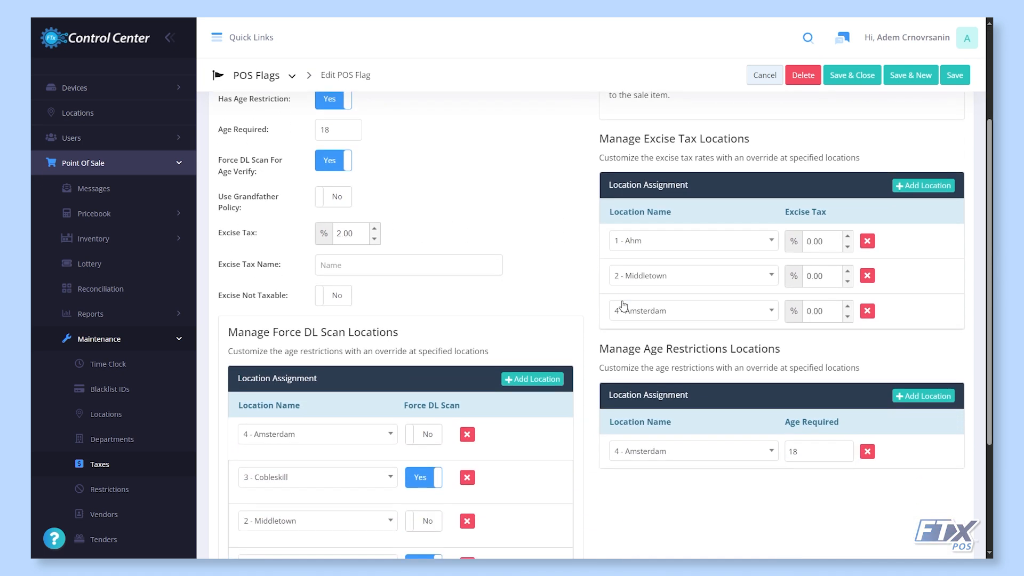
pyautogui.click(908, 397)
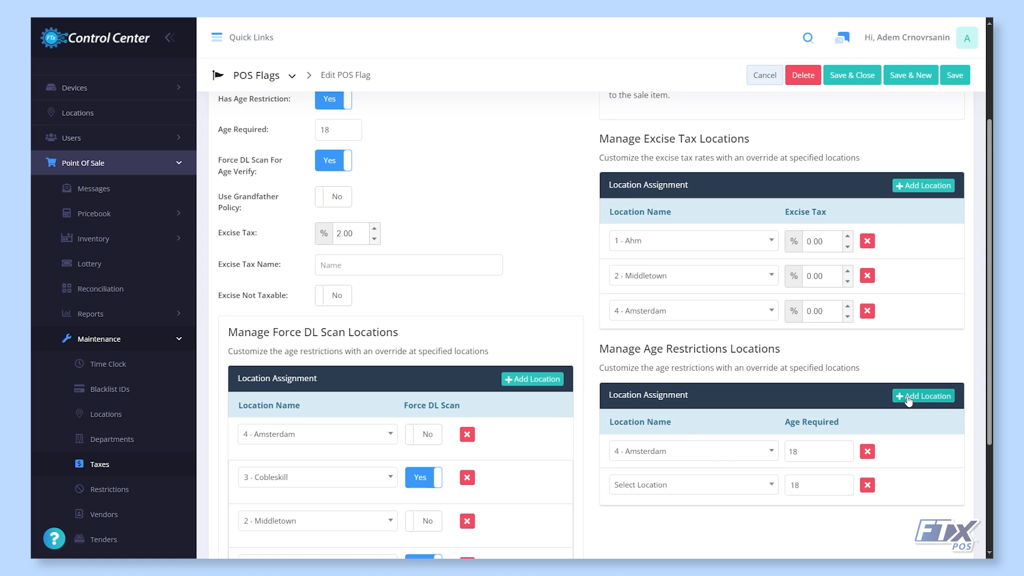
pyautogui.click(753, 486)
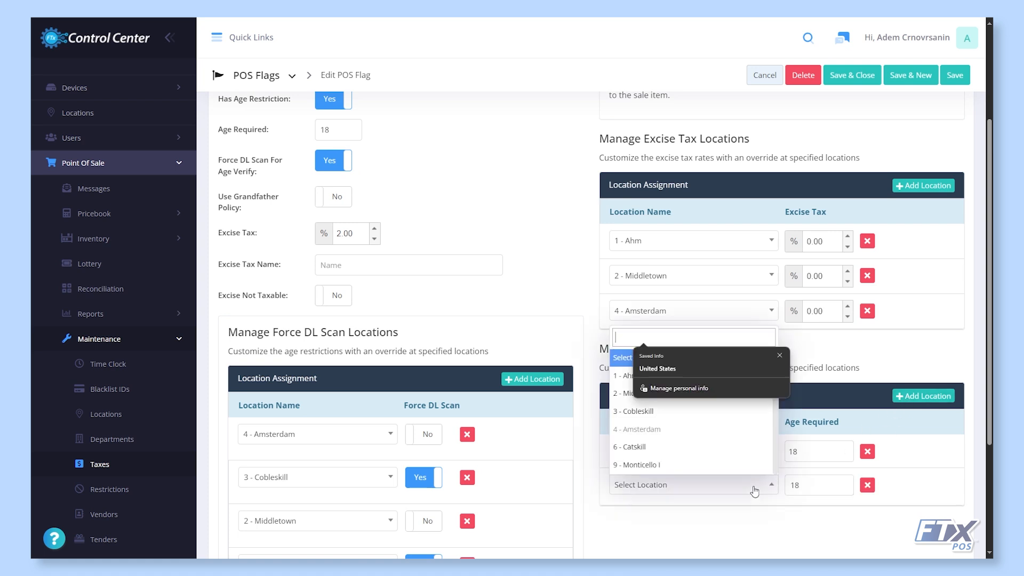
pyautogui.click(700, 469)
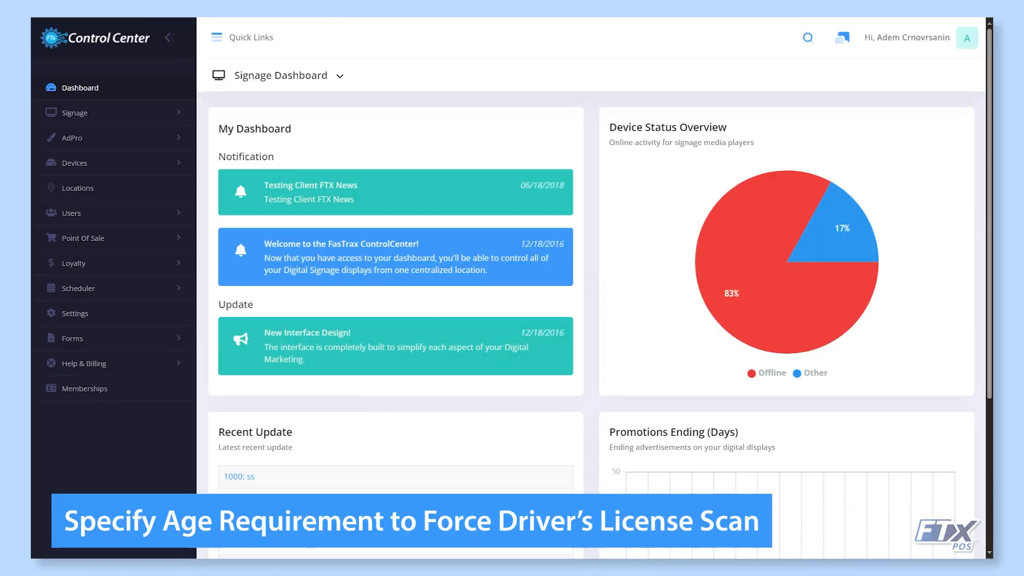
# - Open the POS Device Global Settings within the Point Of Sale maintenance settings
pyautogui.click(150, 238)
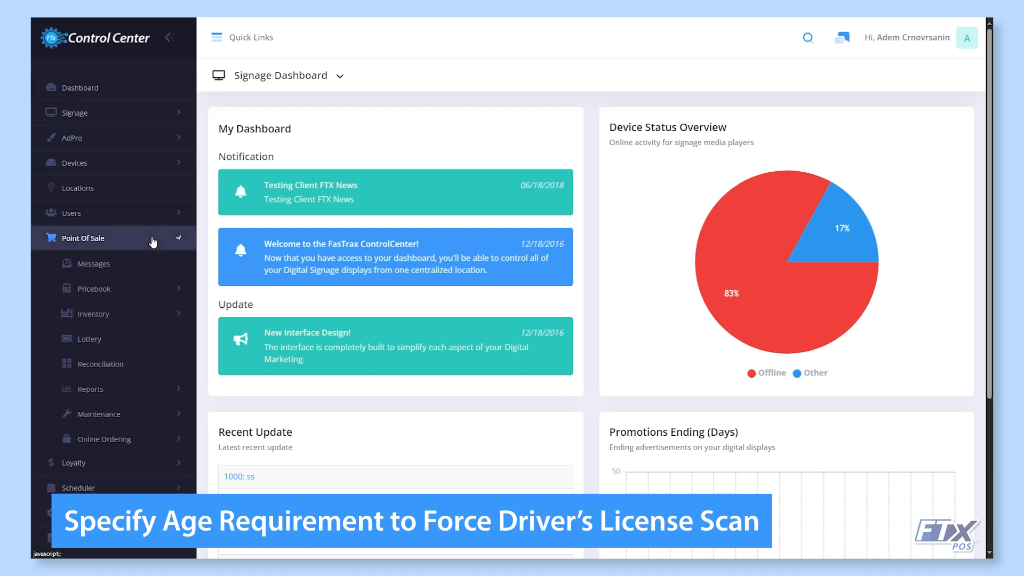
pyautogui.click(129, 415)
pyautogui.click(129, 459)
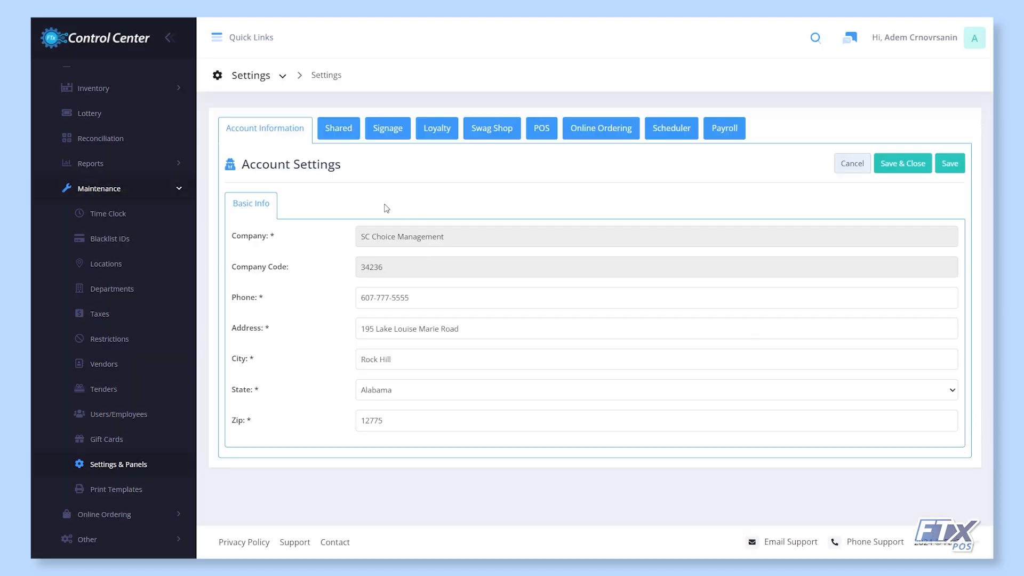
pyautogui.click(544, 134)
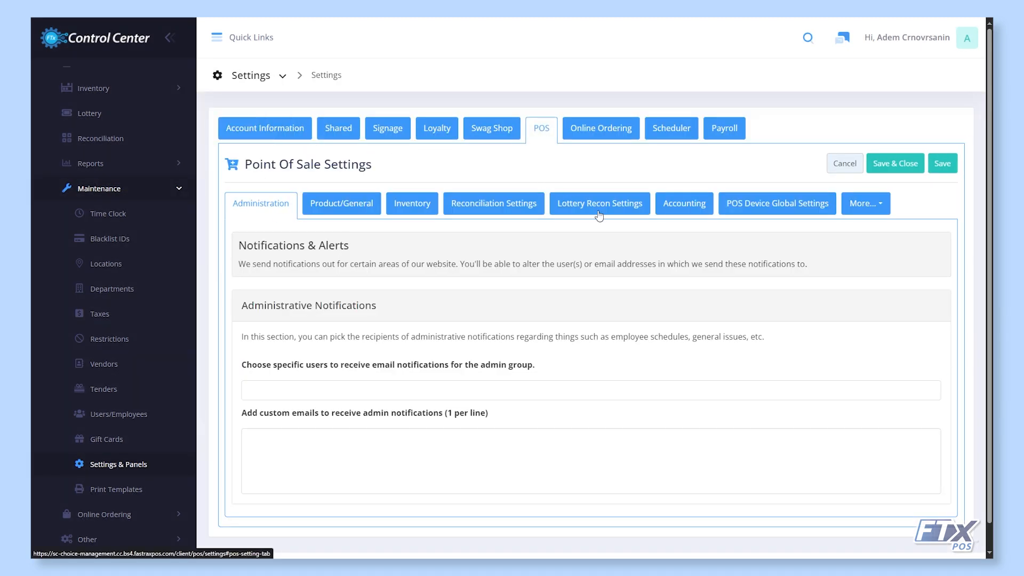
pyautogui.click(761, 205)
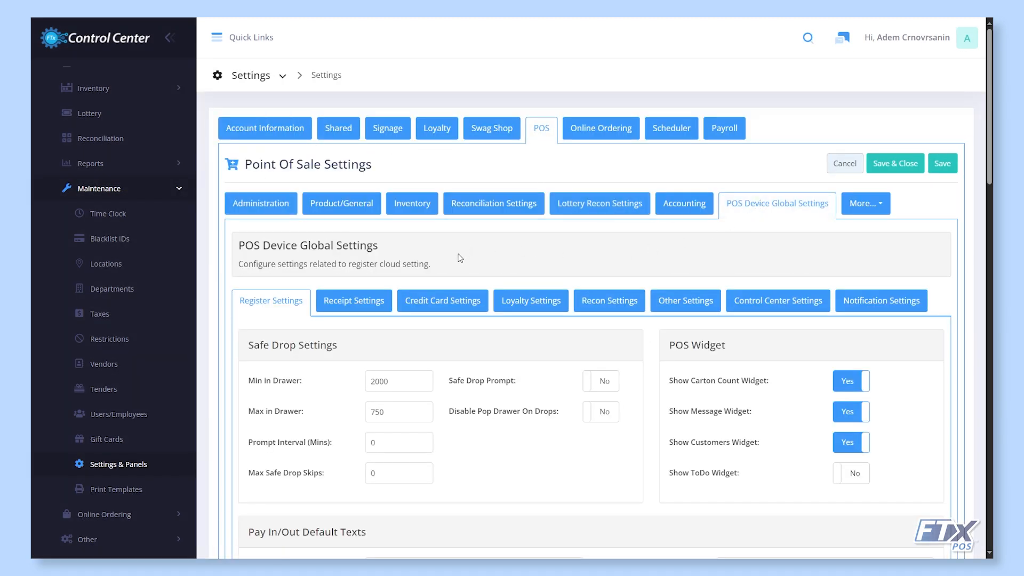
# - Enable Force License Scan if Age < X in the Misc POS Settings and set Force License Scan # Age to 31
pyautogui.scroll(-1, 478, 261)
pyautogui.scroll(-8, 586, 305)
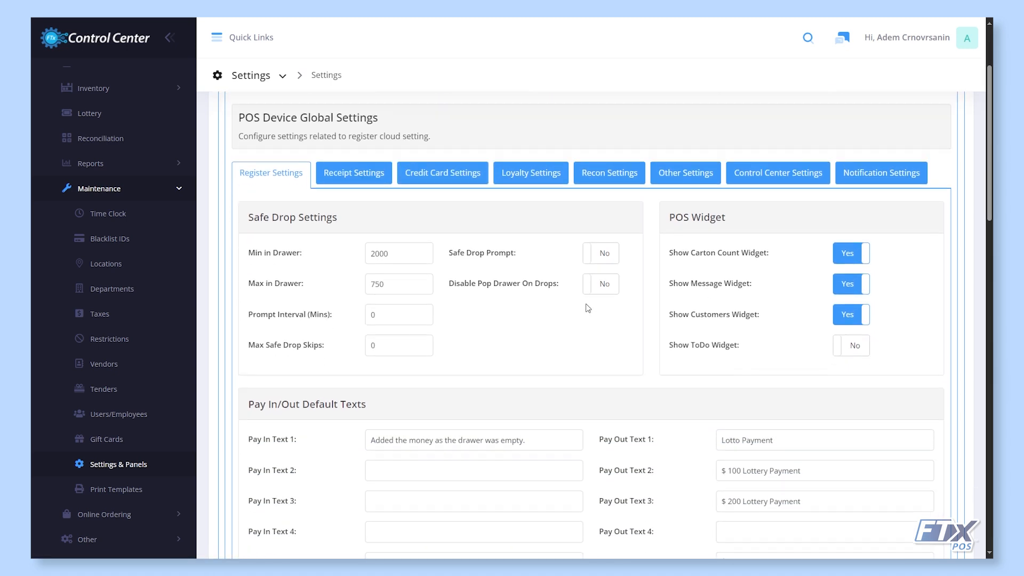
pyautogui.scroll(-6, 578, 308)
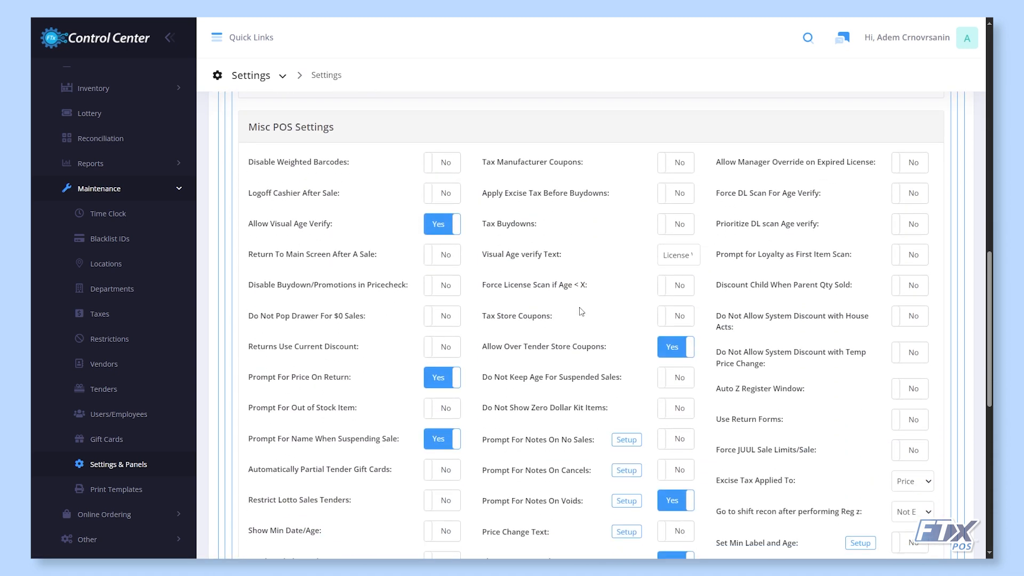
pyautogui.click(662, 263)
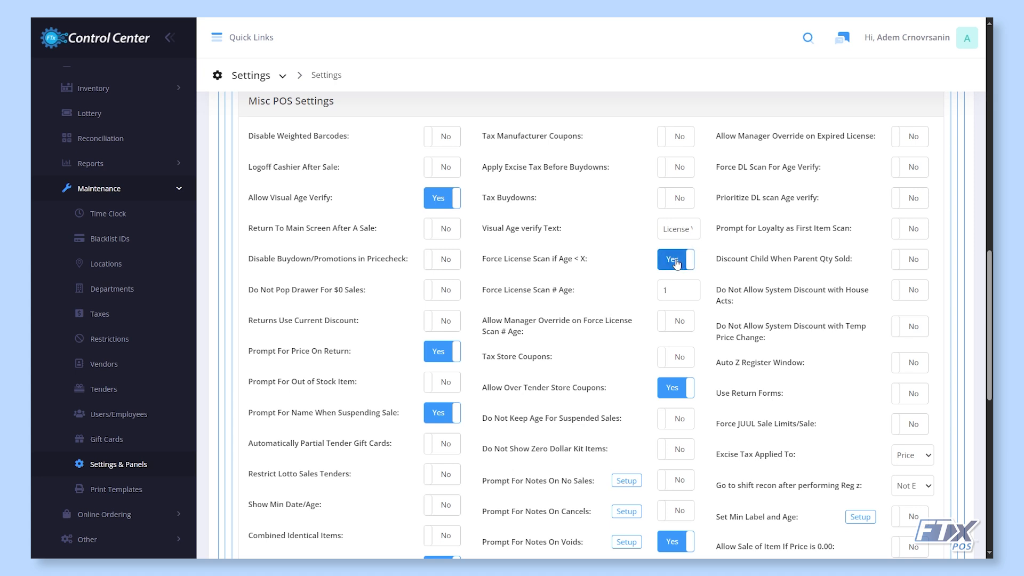
pyautogui.click(664, 291)
pyautogui.doubleClick(665, 291)
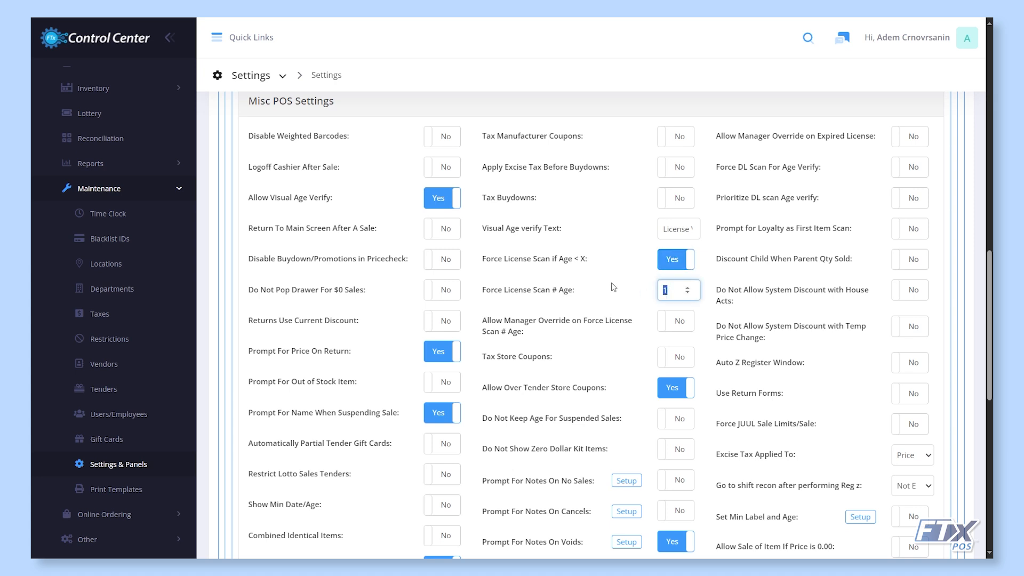
pyautogui.write('31')
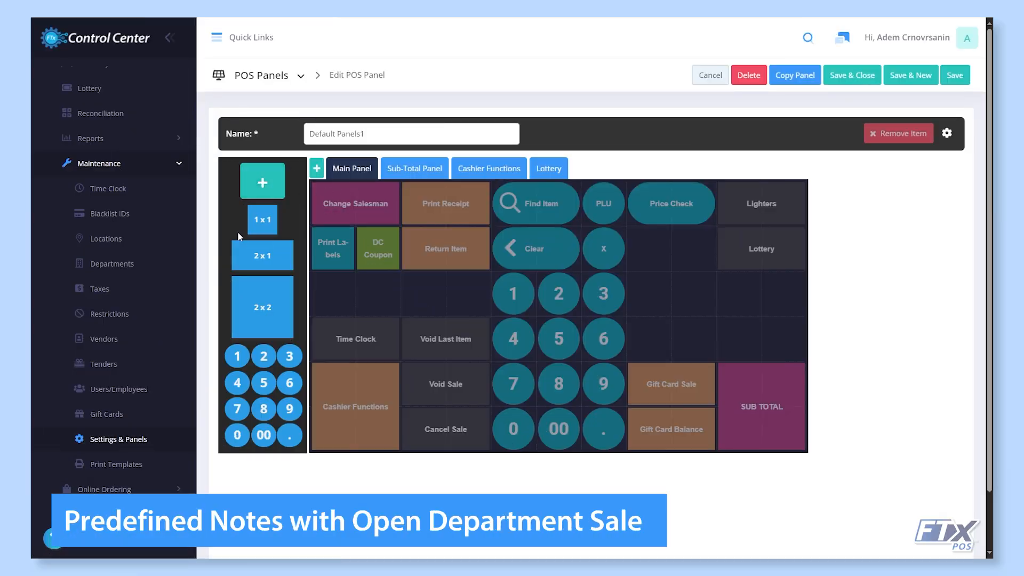
# - Add an orange 2 x 1 button named Open Department to an empty area of the Main Panel
pyautogui.moveTo(240, 256); pyautogui.dragTo(654, 292)
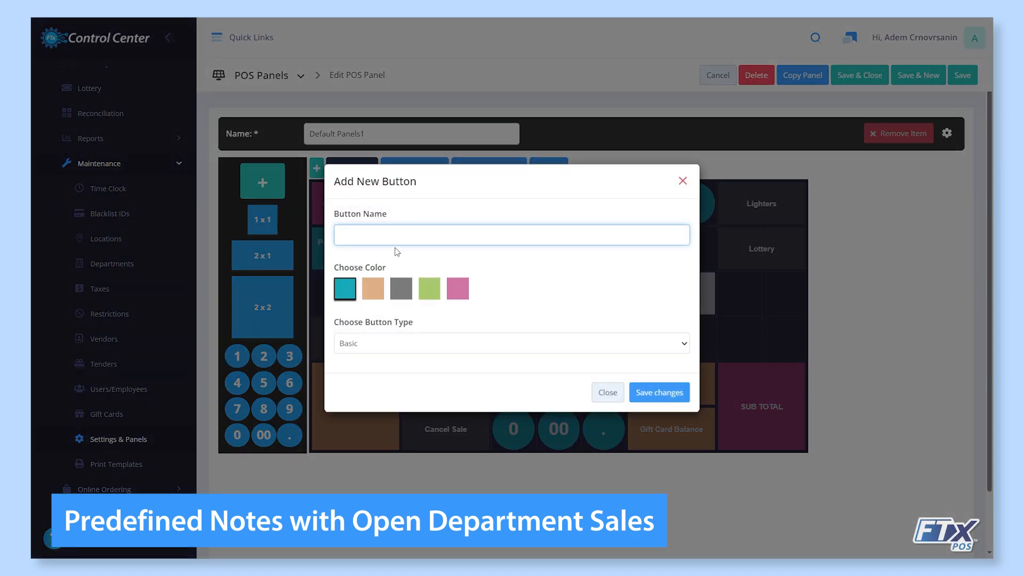
pyautogui.write('Open ')
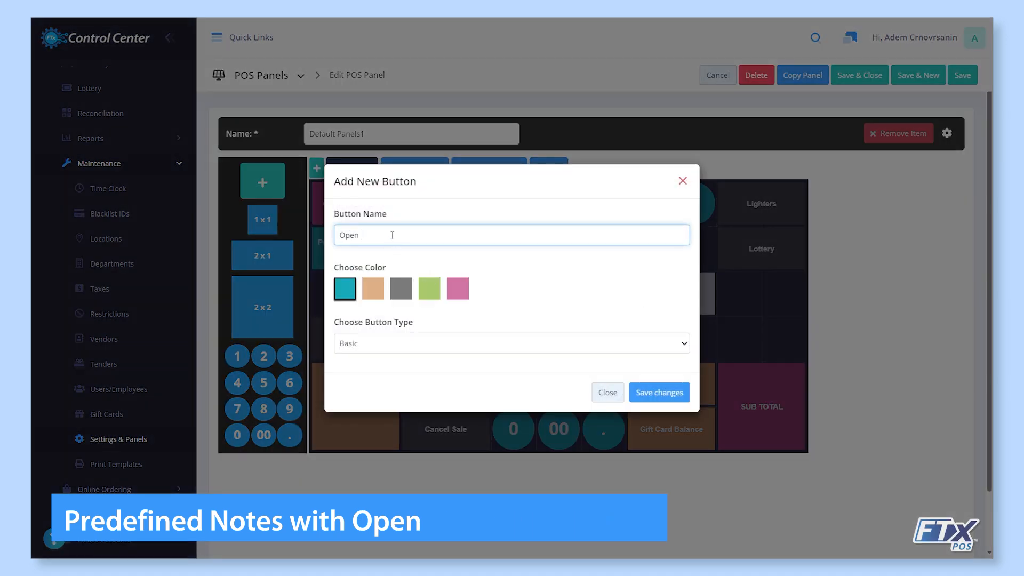
pyautogui.write('Department')
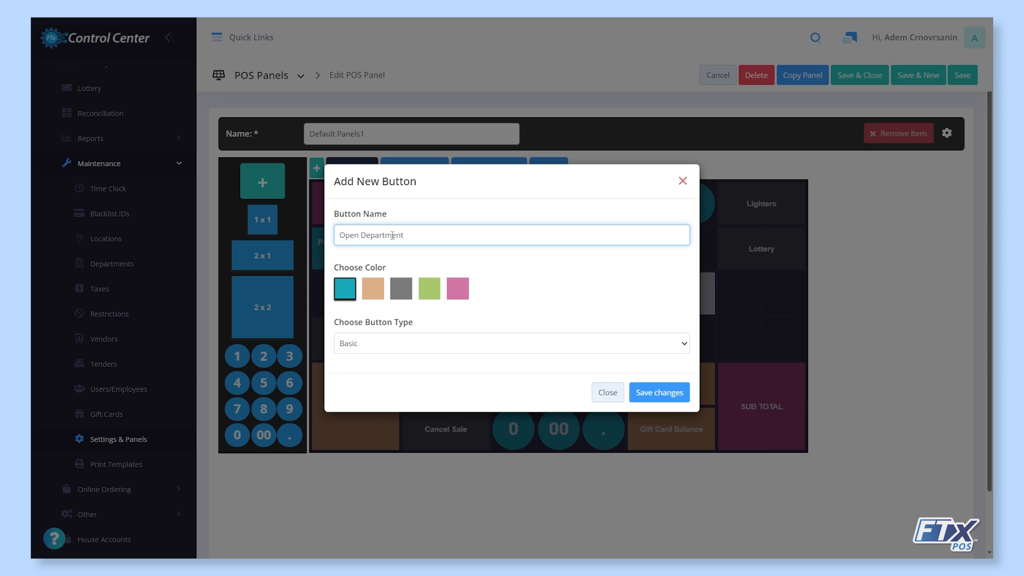
pyautogui.click(375, 295)
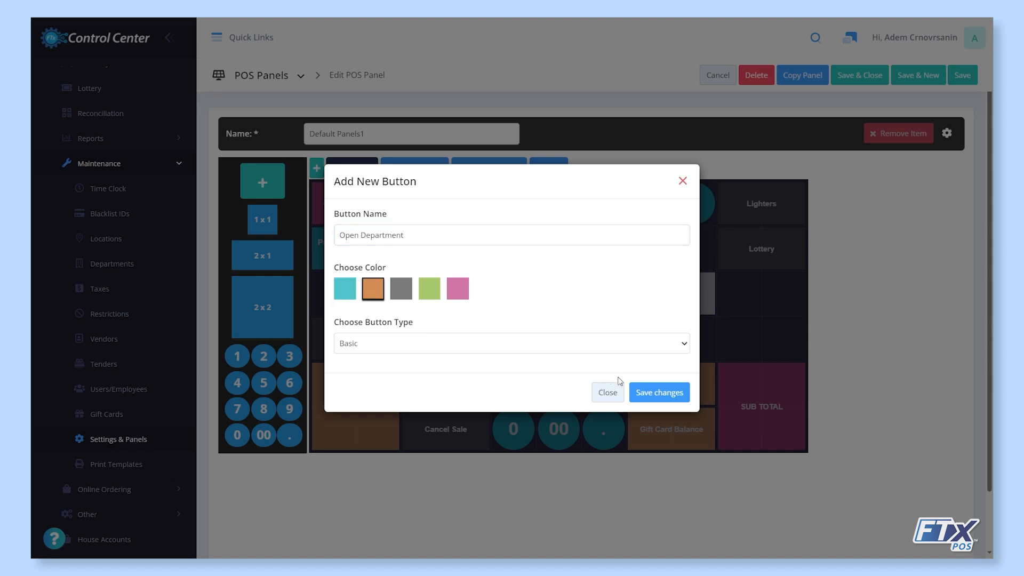
pyautogui.click(646, 394)
# - Open the action settings of the Open Department button and choose a button type other than Automatic Tip
pyautogui.click(896, 489)
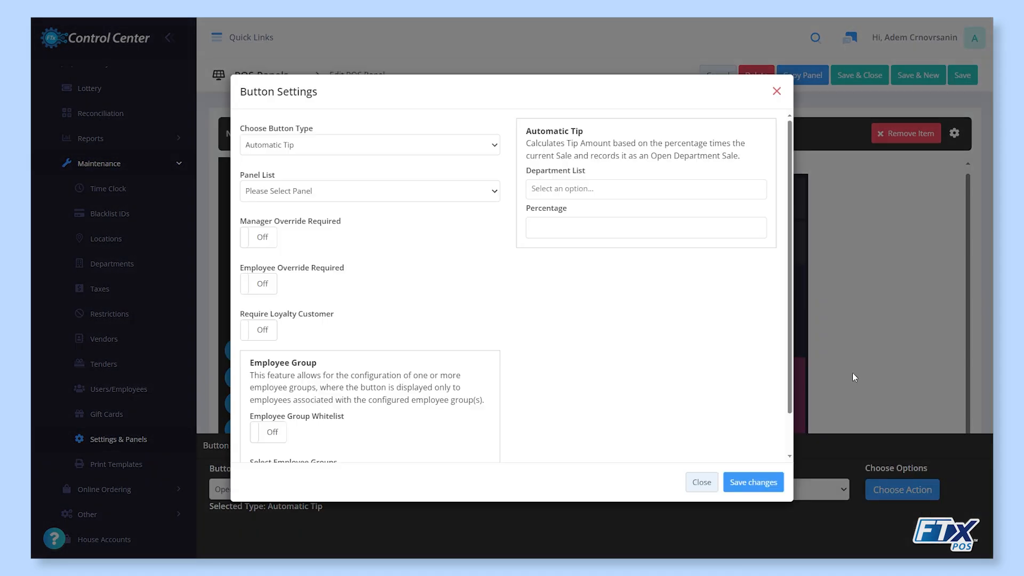
pyautogui.click(356, 144)
pyautogui.press('d')
pyautogui.scroll(-5, 320, 289)
pyautogui.click(315, 274)
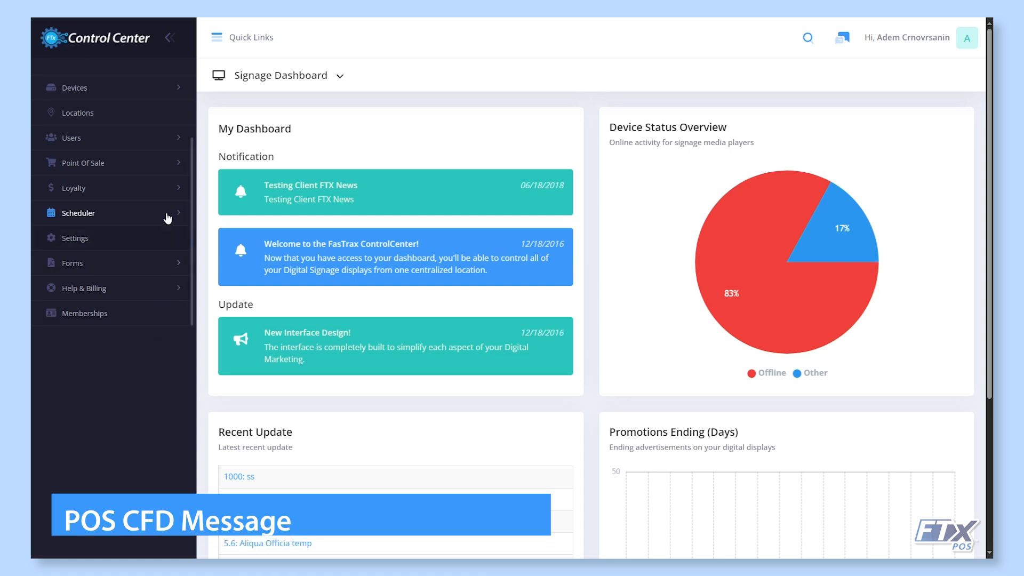
# - Open the POS Device Global Settings within the Point Of Sale maintenance settings
pyautogui.click(157, 165)
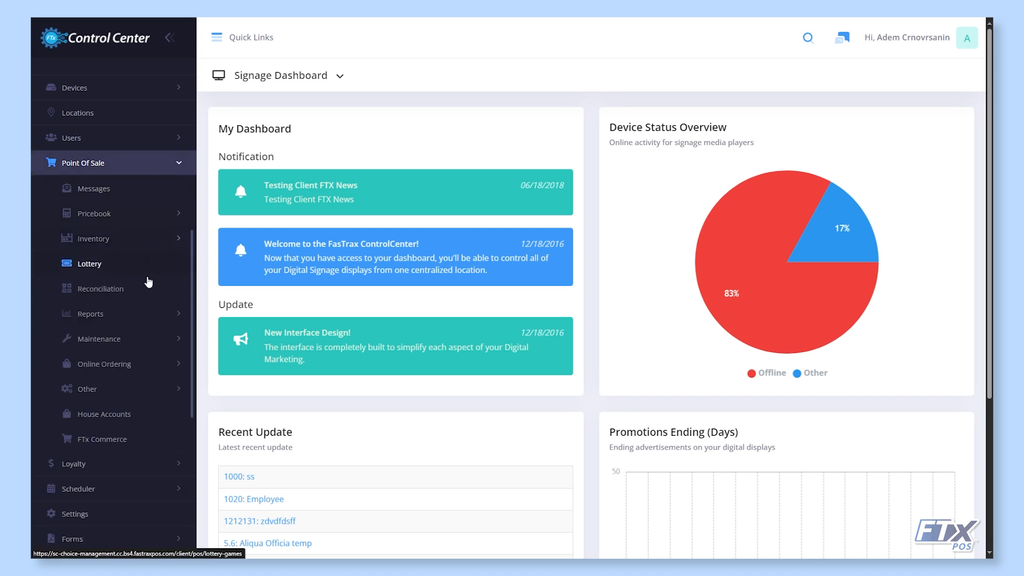
pyautogui.click(159, 345)
pyautogui.scroll(-2, 152, 405)
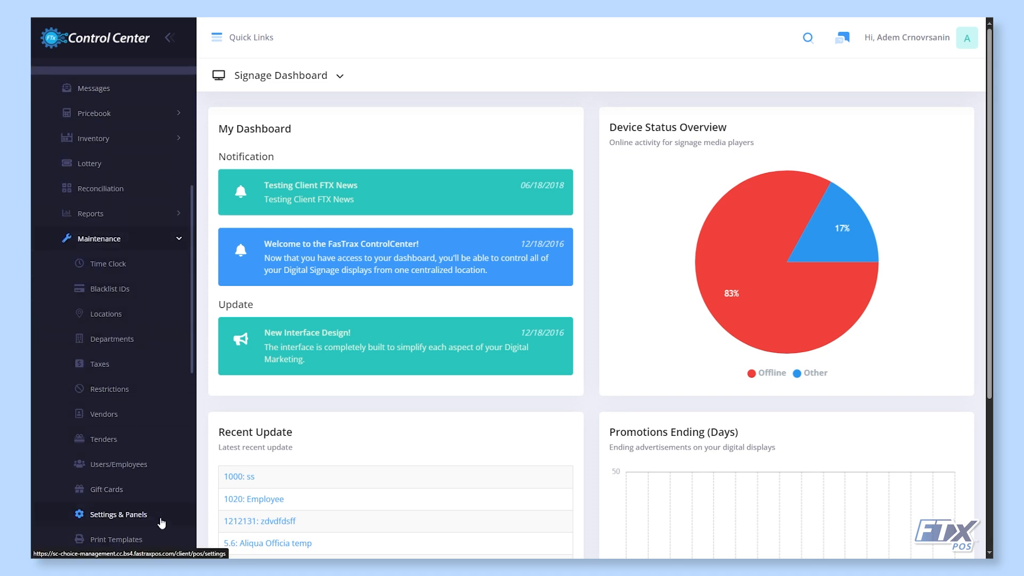
pyautogui.click(160, 516)
pyautogui.click(541, 132)
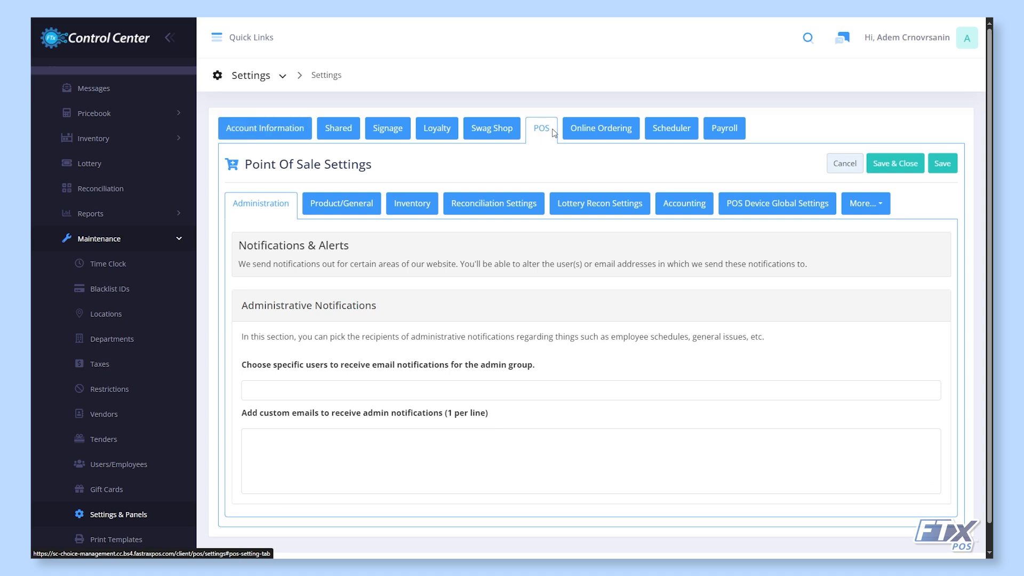
pyautogui.click(751, 207)
# - View the CFD Messages setup for Prompt for CFD on Item Scan Age Verification, and close it
pyautogui.scroll(-10, 681, 404)
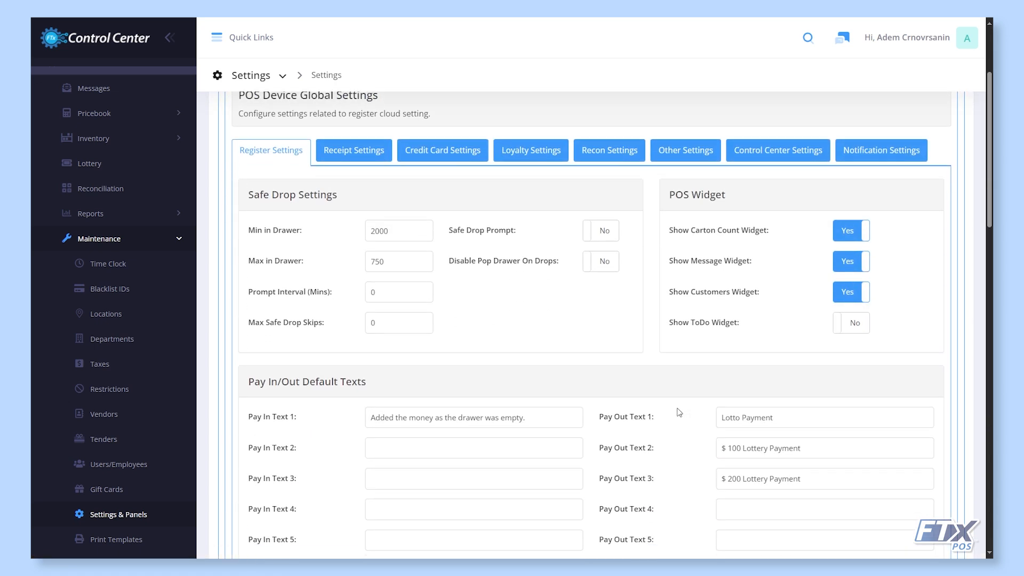
pyautogui.scroll(-8, 669, 378)
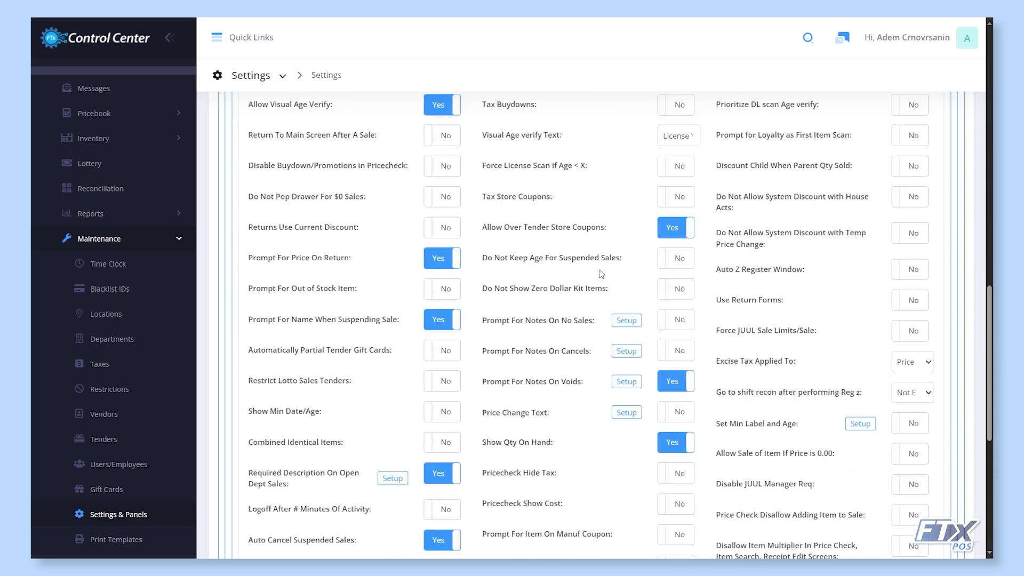
pyautogui.scroll(-3, 601, 272)
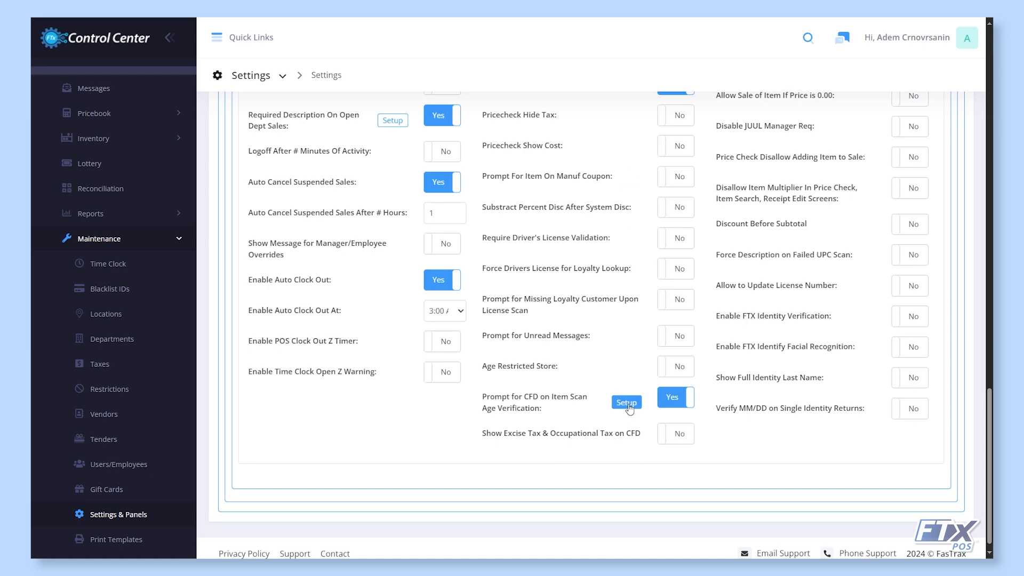
pyautogui.click(627, 404)
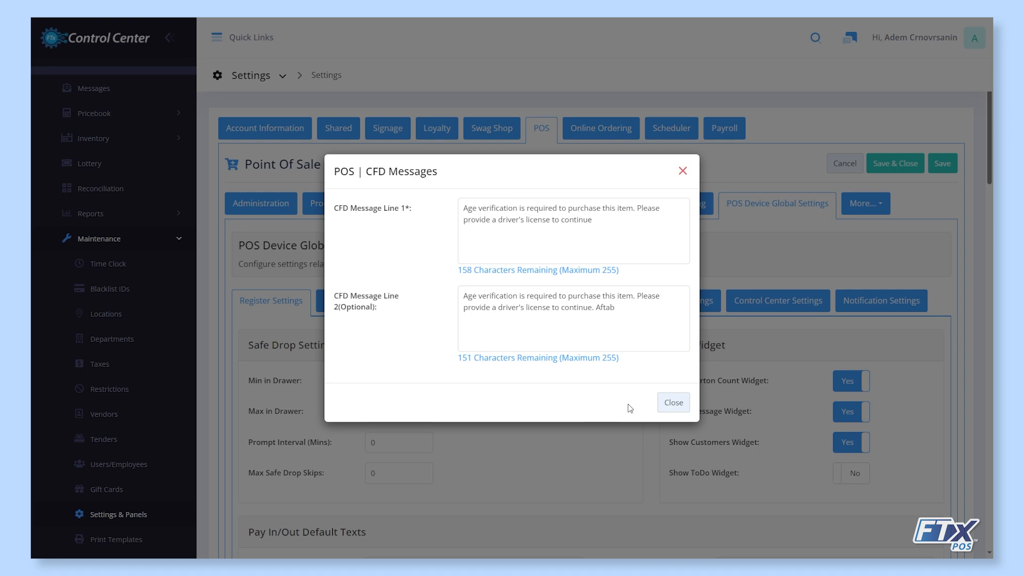
pyautogui.click(667, 403)
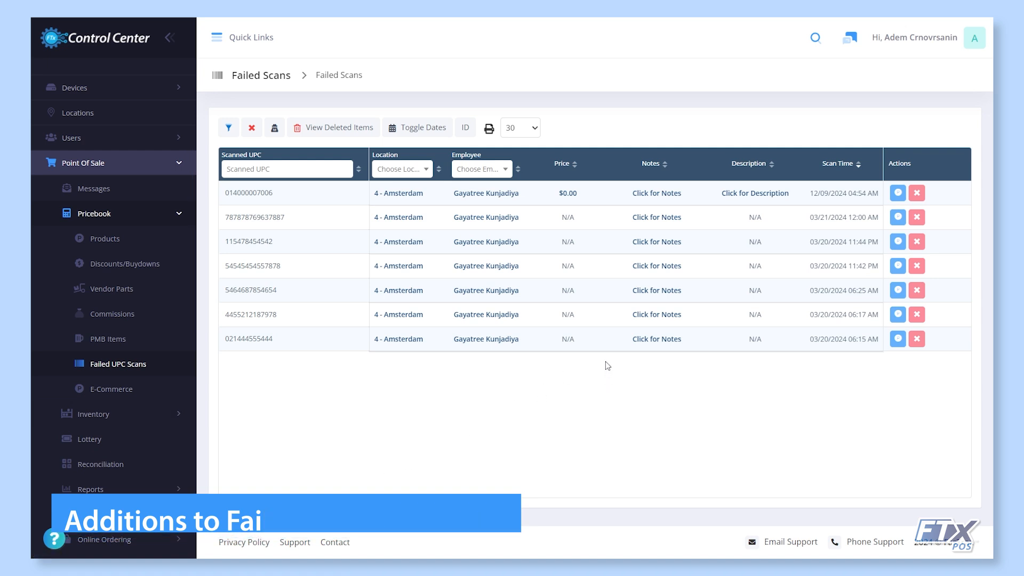
pyautogui.click(672, 193)
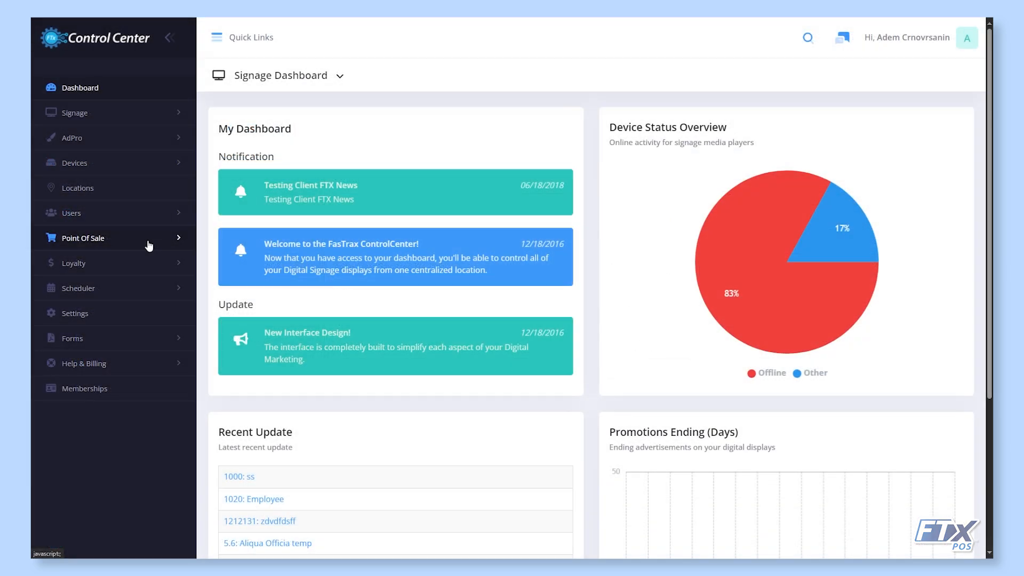
# - Open the Test-Buydown-RNT-PK buydown for editing from the Point Of Sale pricebook's live buydowns
pyautogui.click(148, 246)
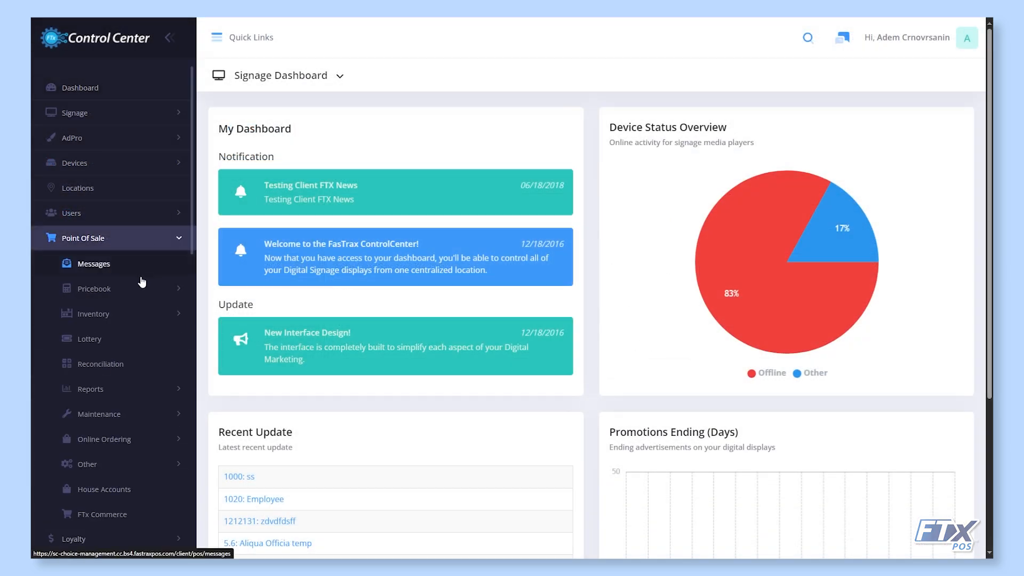
pyautogui.click(155, 294)
pyautogui.scroll(-2, 157, 291)
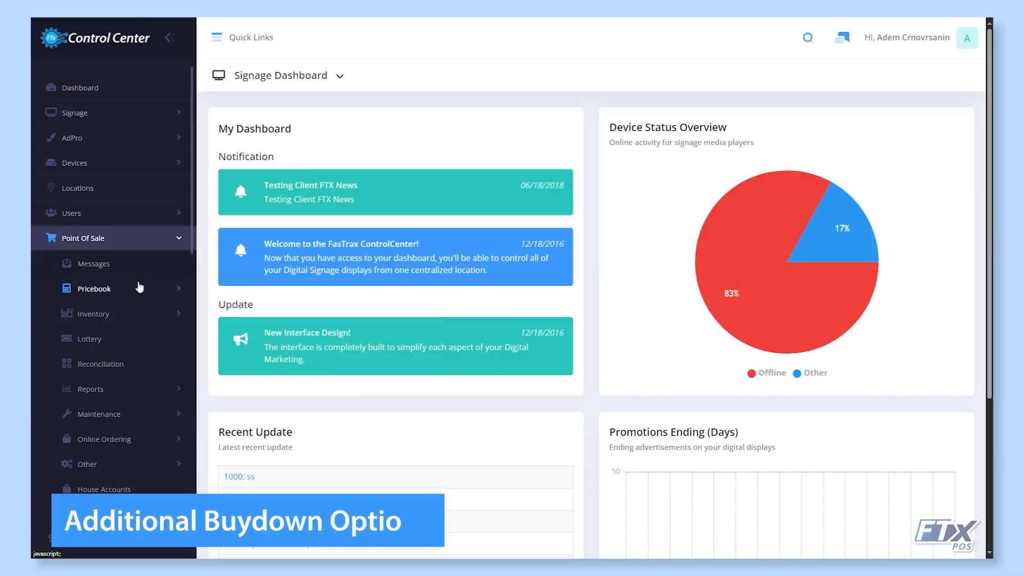
pyautogui.click(135, 339)
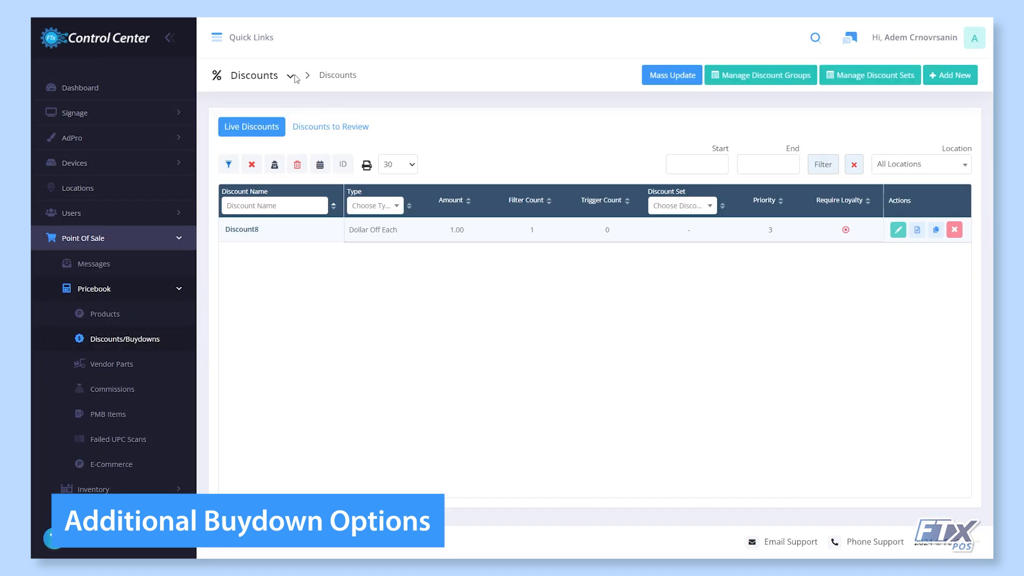
pyautogui.click(291, 78)
pyautogui.click(258, 128)
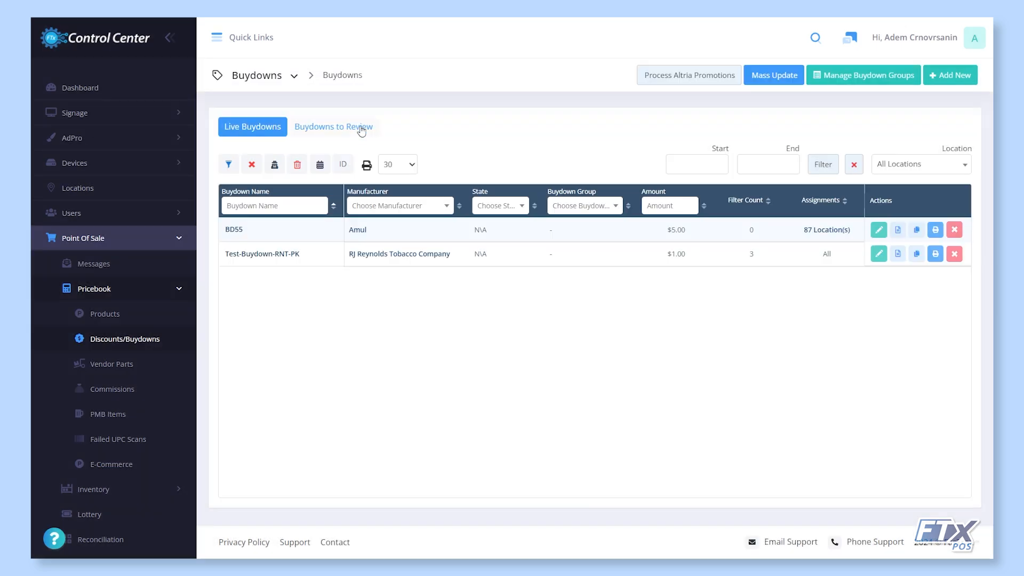
pyautogui.click(878, 254)
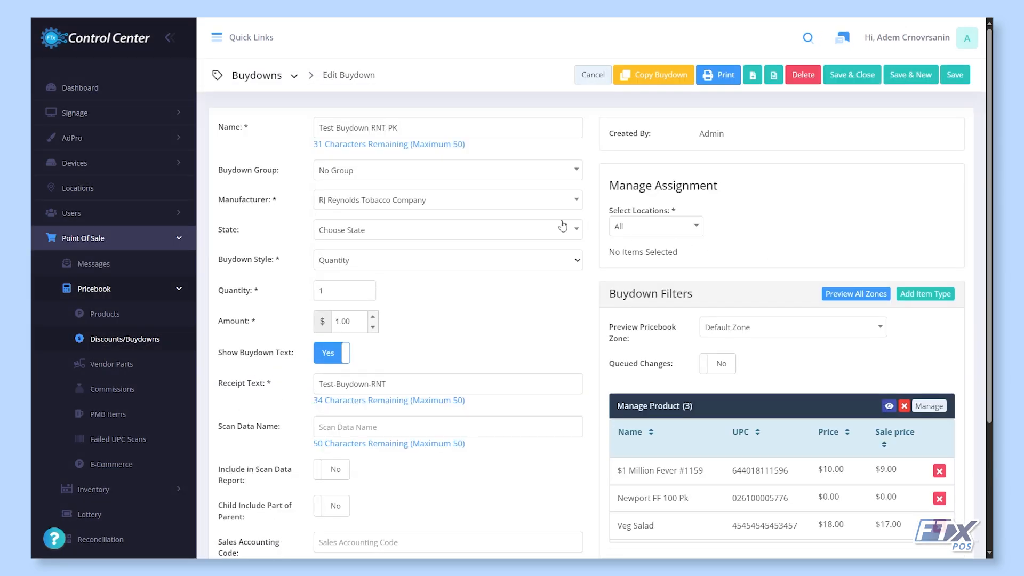
# - Set the buydown style to Dollar Amount with a dollar limit of $10.00 and an amount of $2.00
pyautogui.scroll(-1, 266, 160)
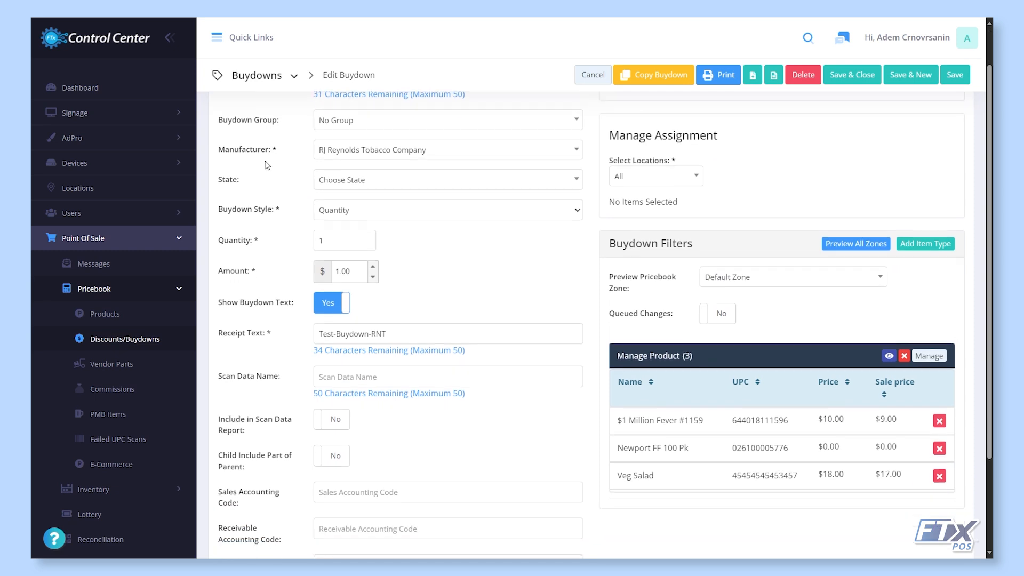
pyautogui.click(376, 215)
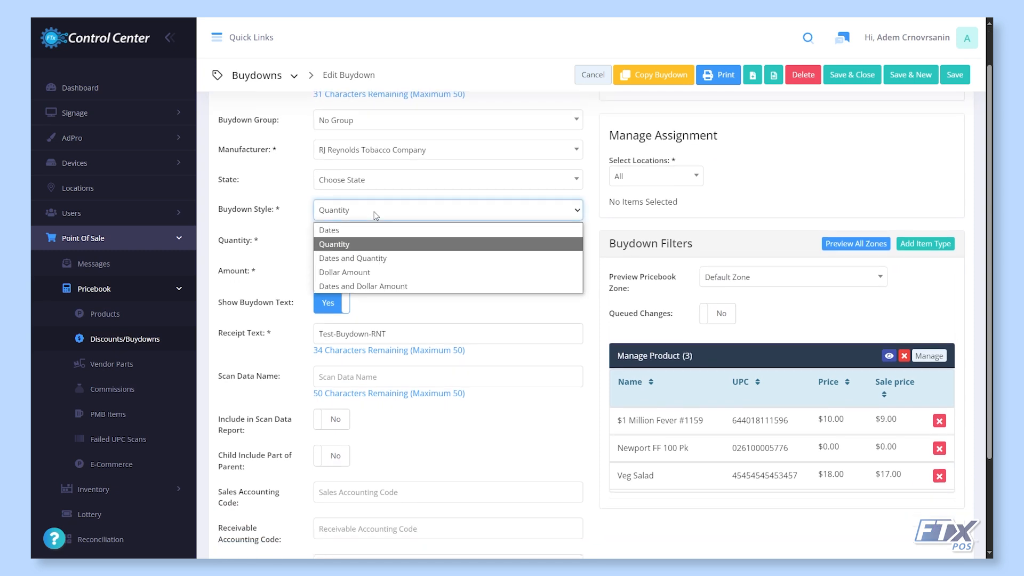
pyautogui.click(354, 272)
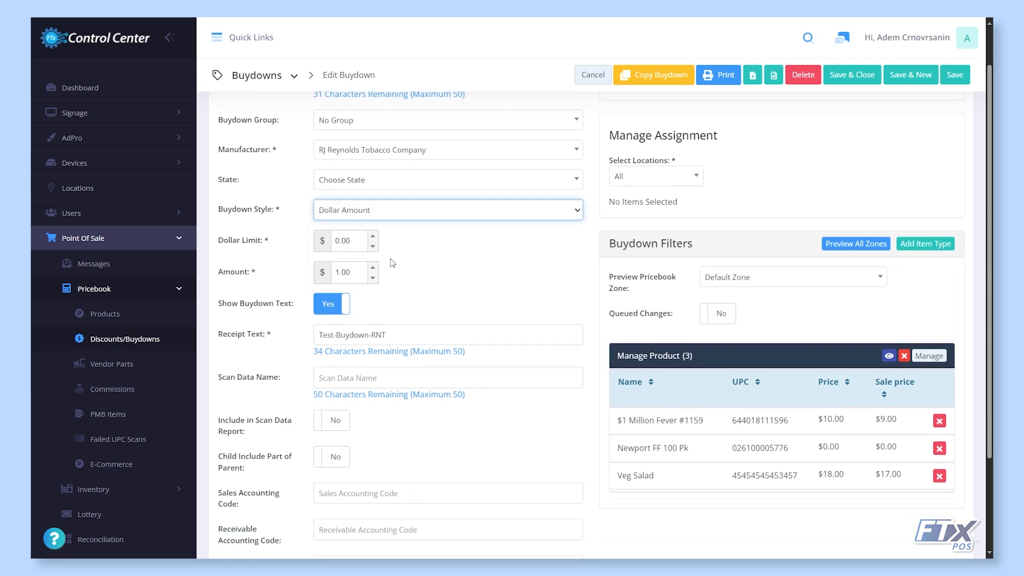
pyautogui.doubleClick(358, 248)
pyautogui.write('10.00')
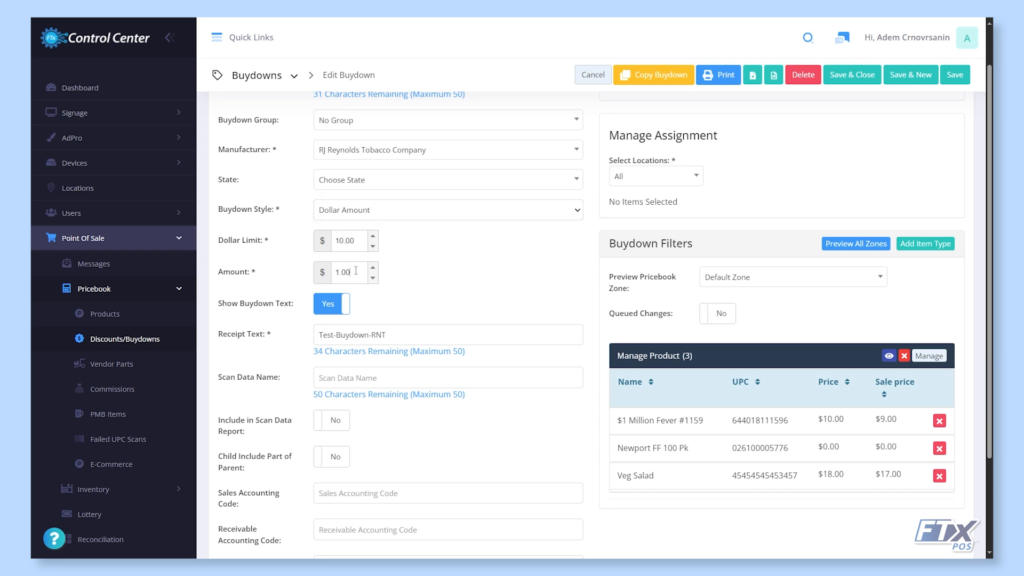
pyautogui.moveTo(356, 271); pyautogui.dragTo(332, 282)
pyautogui.write('2.00')
# - Change the buydown style to Dates and Dollar Amount and set the start date to 12/01/2024
pyautogui.click(411, 214)
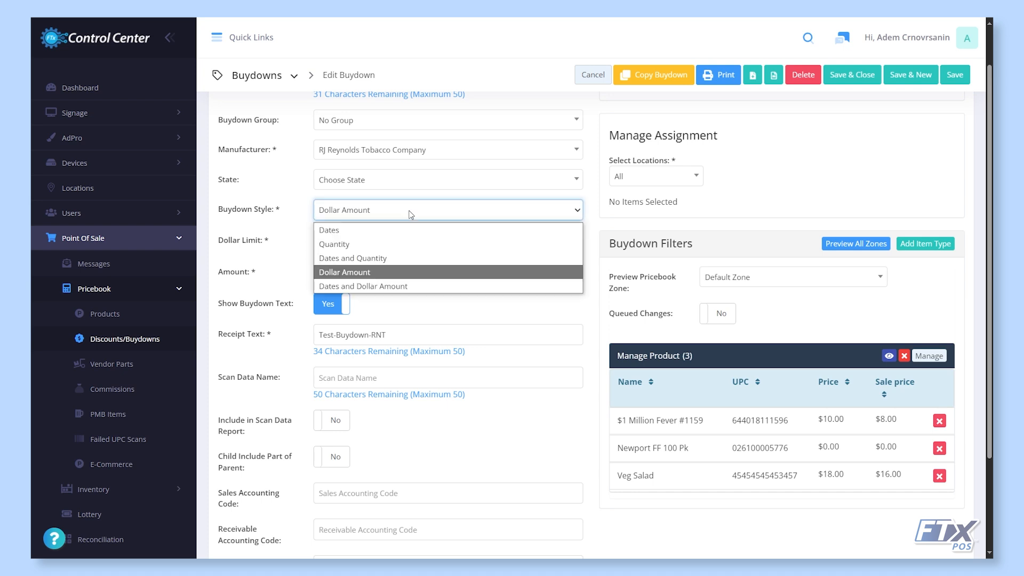
pyautogui.click(402, 288)
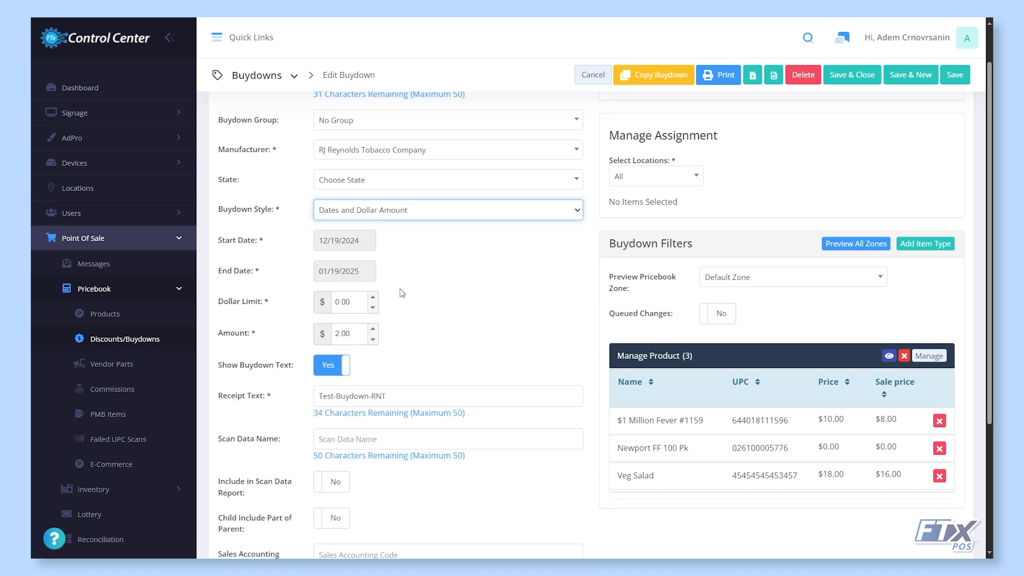
pyautogui.click(346, 242)
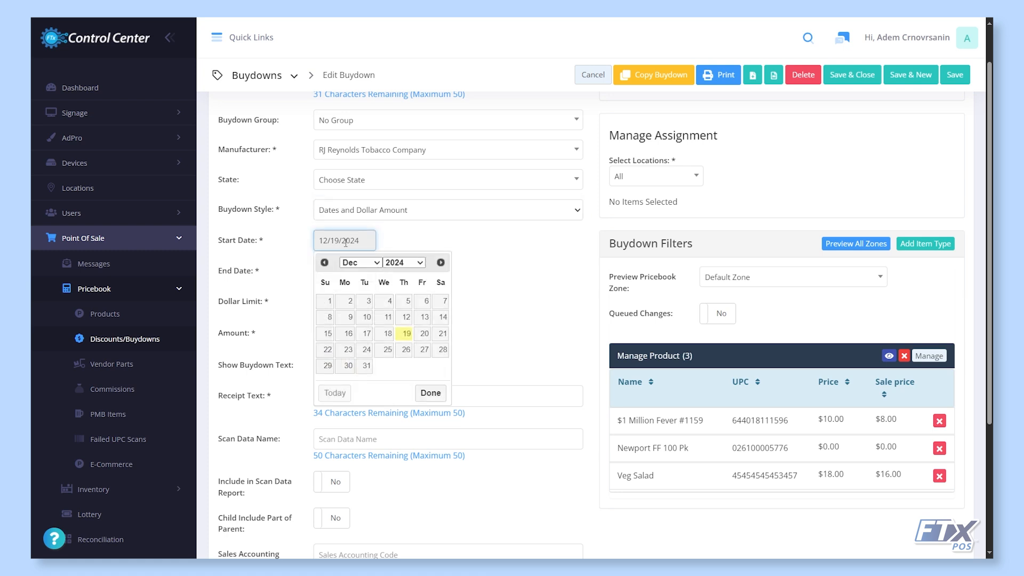
pyautogui.click(329, 300)
pyautogui.click(367, 270)
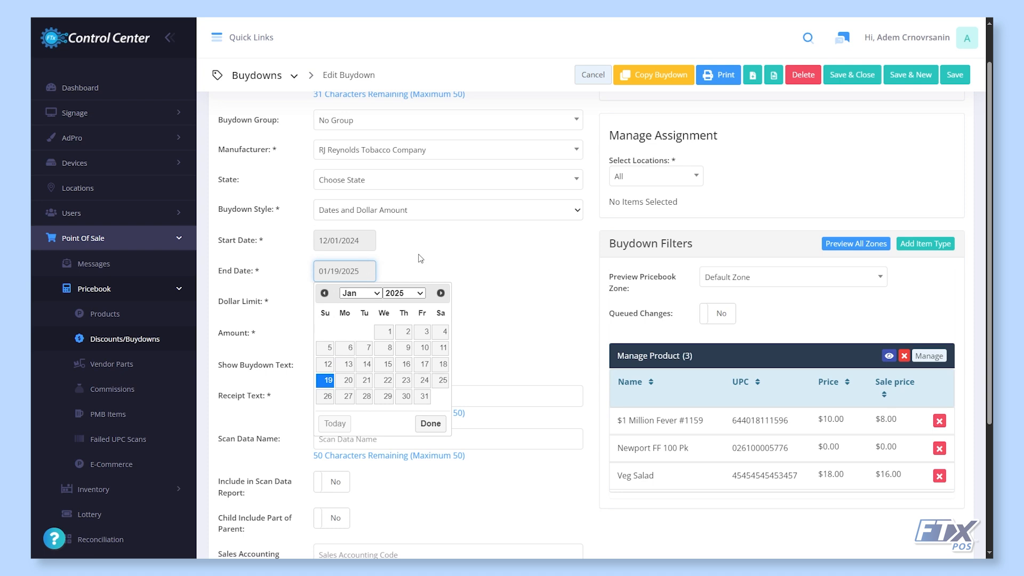
pyautogui.click(523, 245)
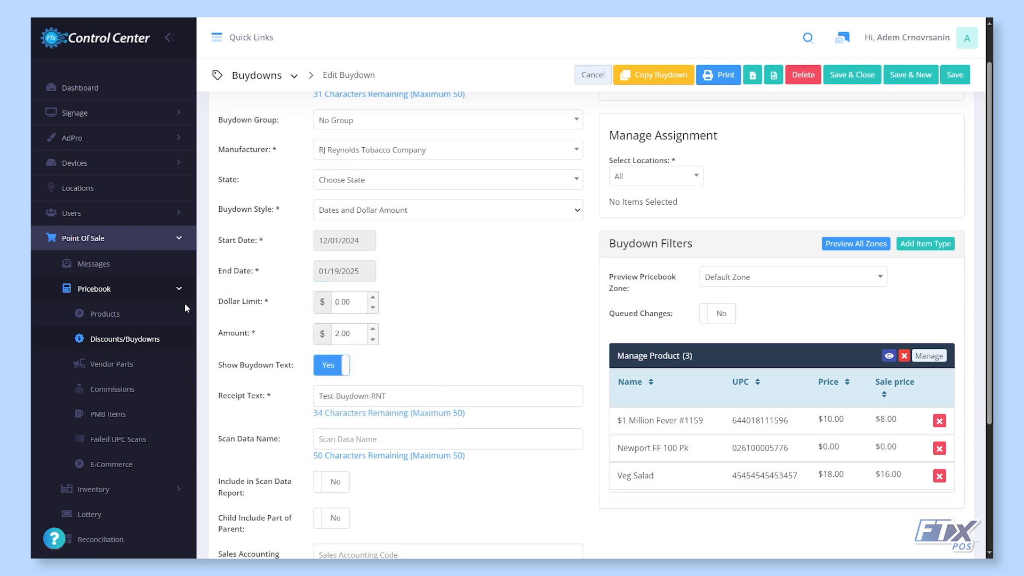
# - Leave the buydown without saving and open the Point Of Sale List Reports
pyautogui.click(131, 290)
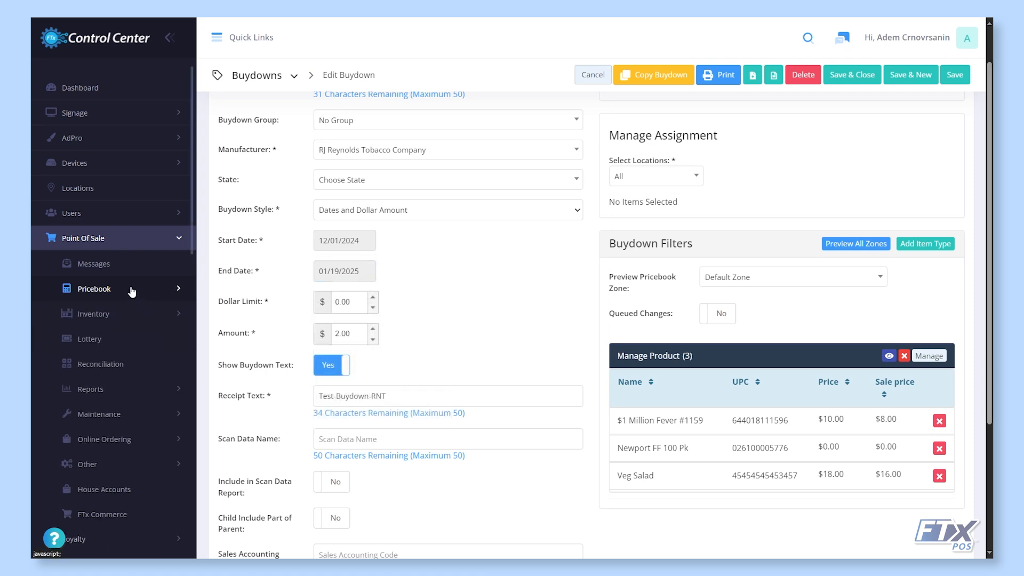
pyautogui.click(143, 389)
pyautogui.click(132, 436)
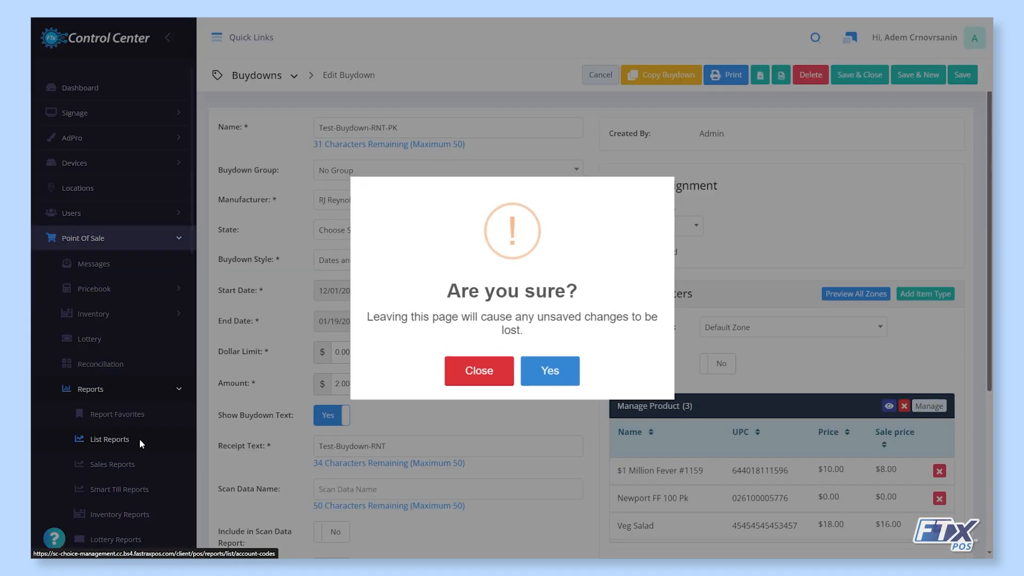
pyautogui.click(548, 373)
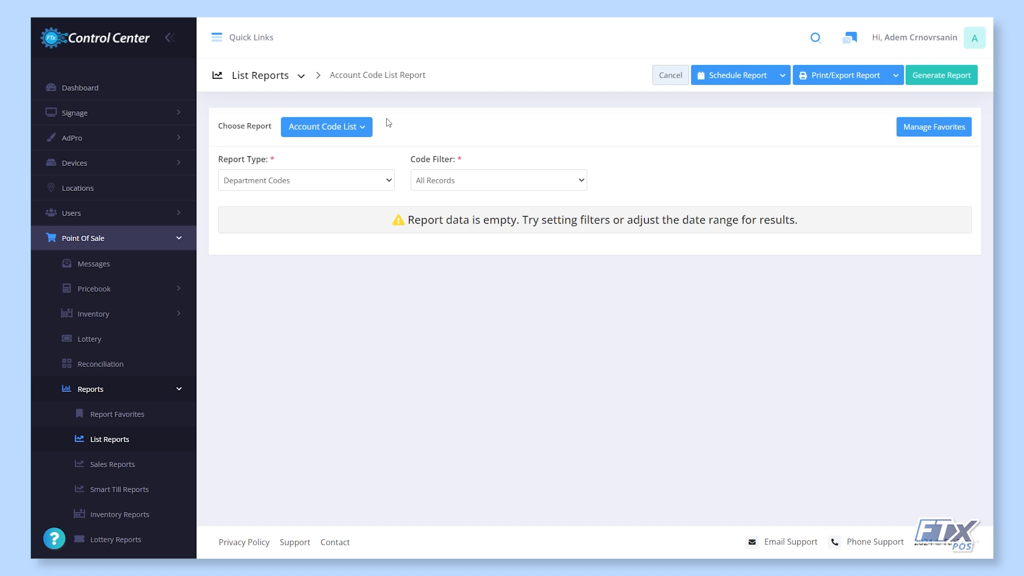
# - Choose the Buydown Item List report and open its Buydown Style filter options
pyautogui.click(351, 127)
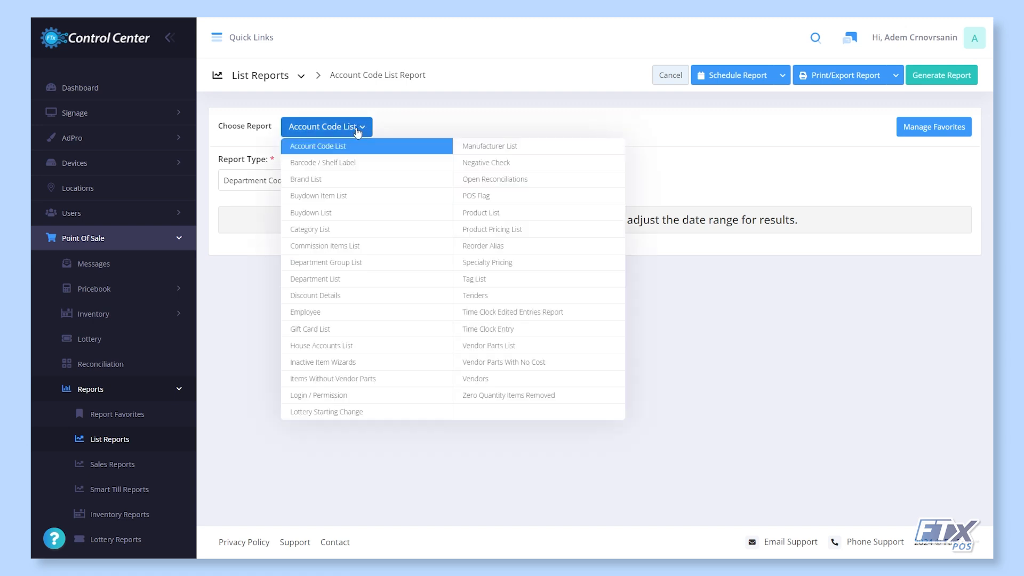
pyautogui.click(375, 196)
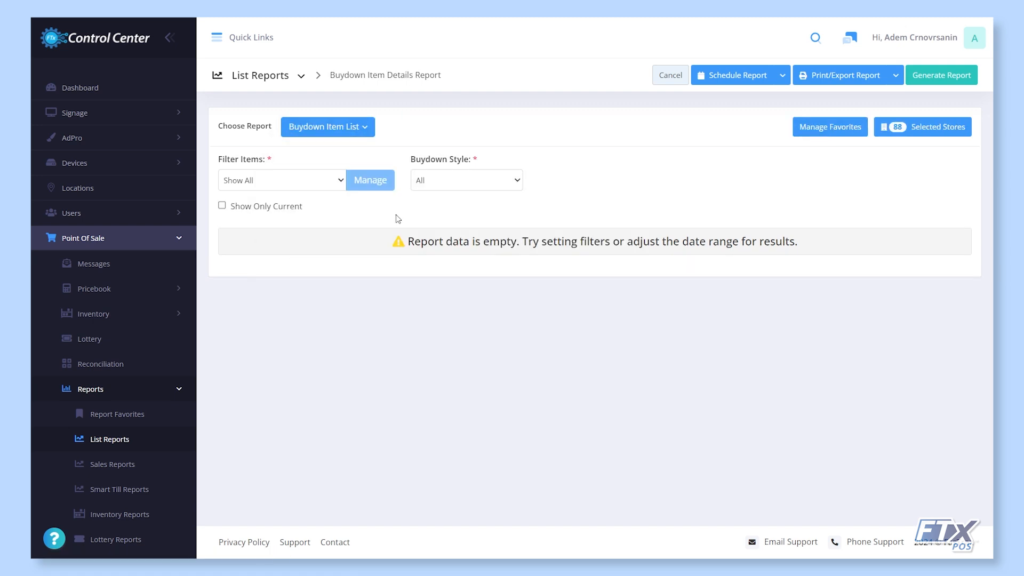
pyautogui.click(487, 179)
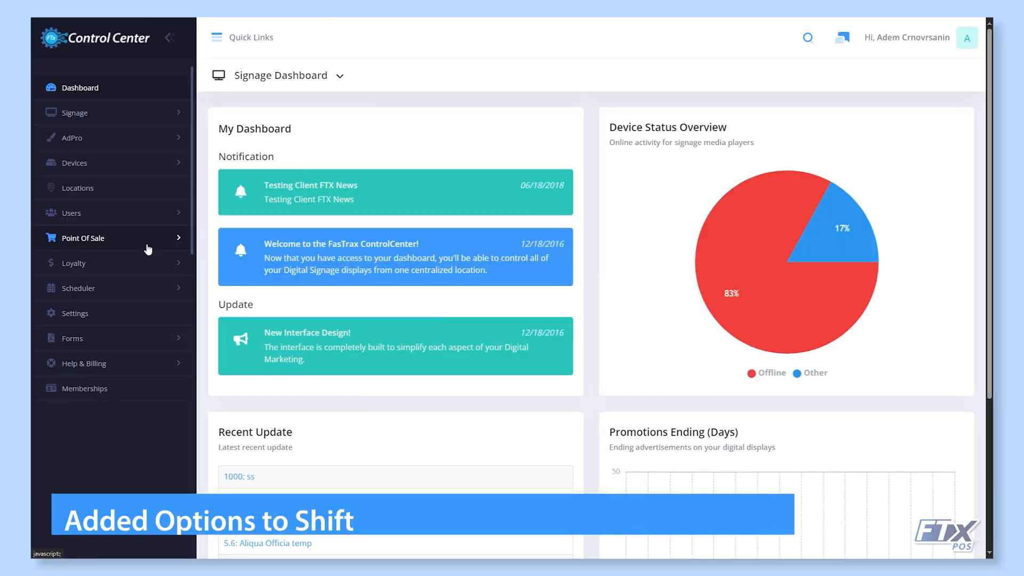
# - Open the Point Of Sale shift reconciliations and bring up the print options for the 12/11/2024 07:11 AM reconciliation
pyautogui.click(145, 237)
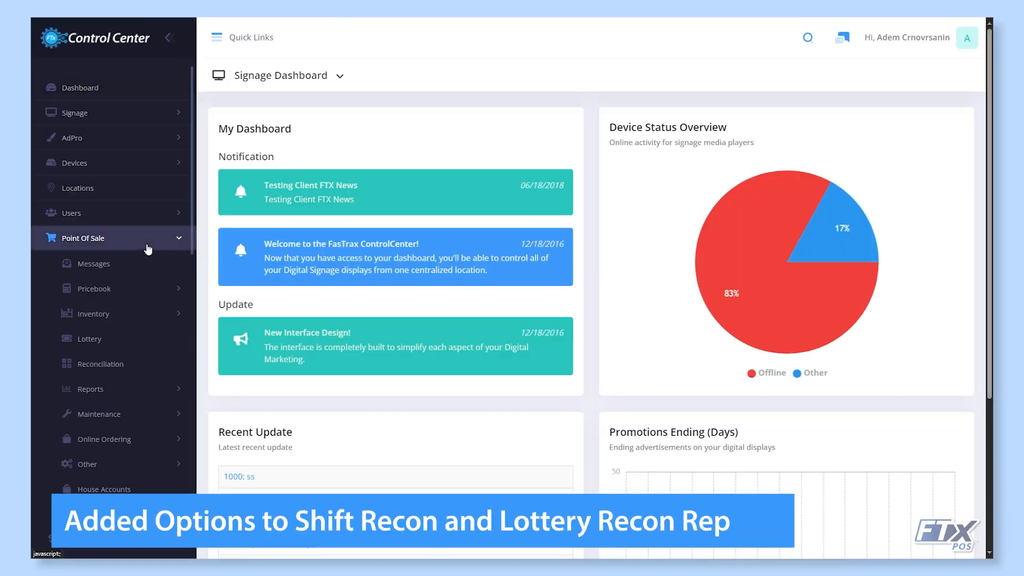
pyautogui.click(130, 363)
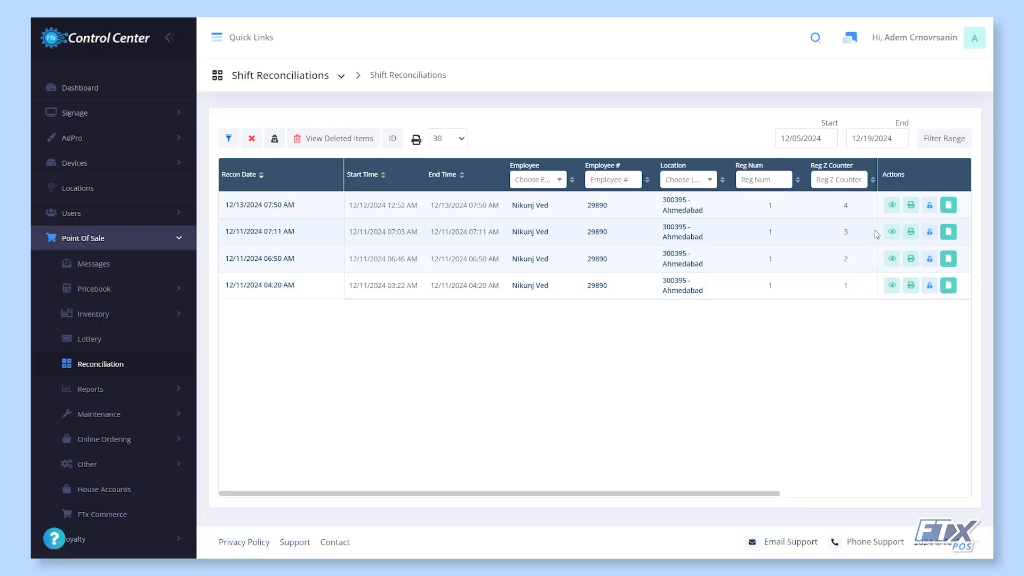
pyautogui.click(910, 232)
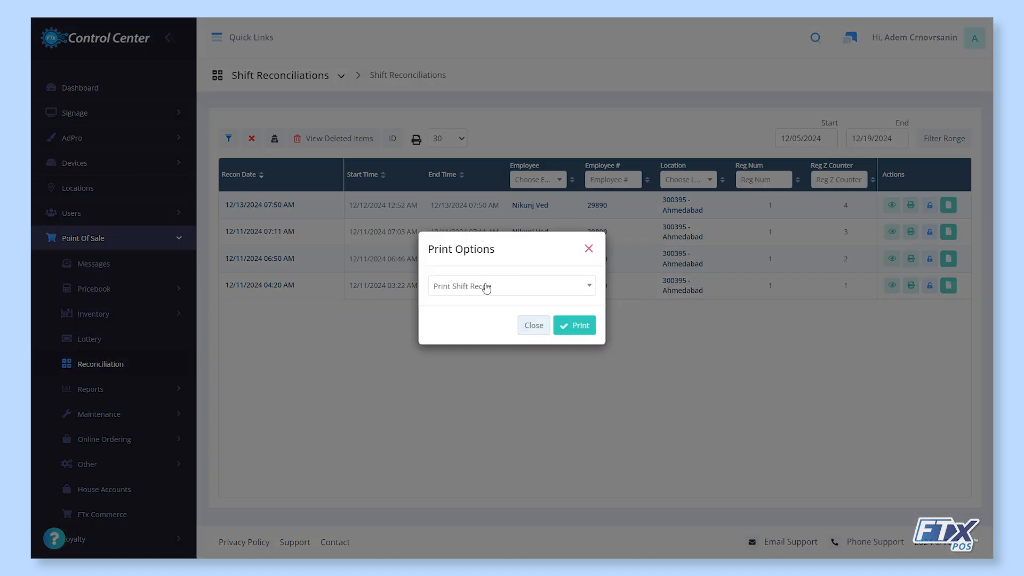
# - Try the Print Lottery Recon option, switch to Print Both, and print the reconciliation
pyautogui.click(523, 293)
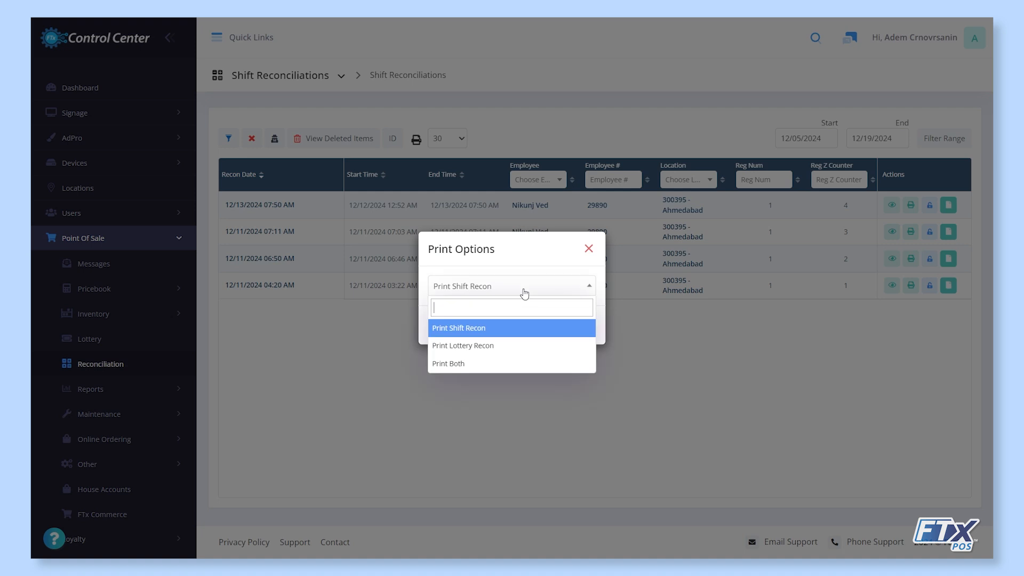
pyautogui.click(518, 345)
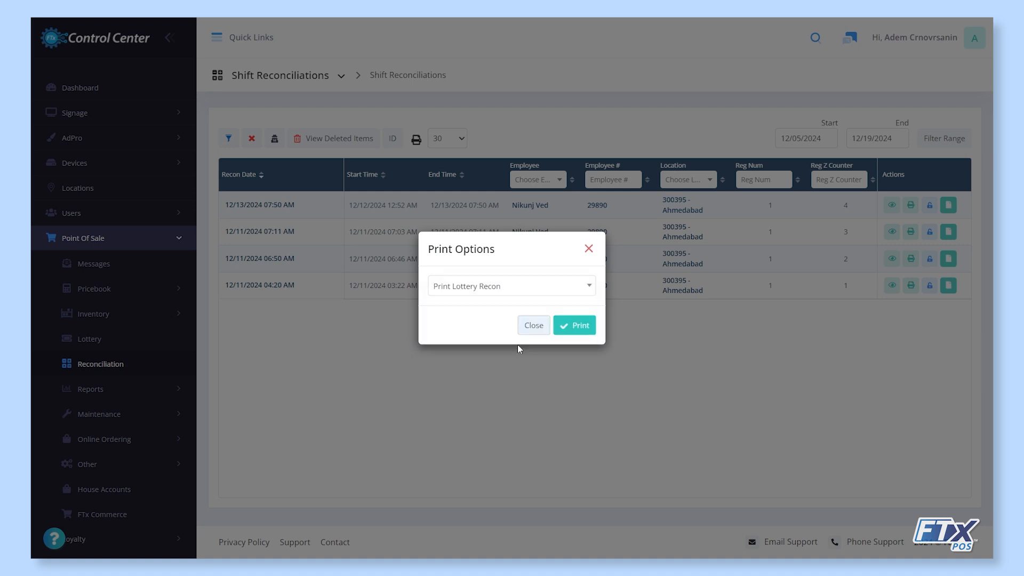
pyautogui.click(539, 291)
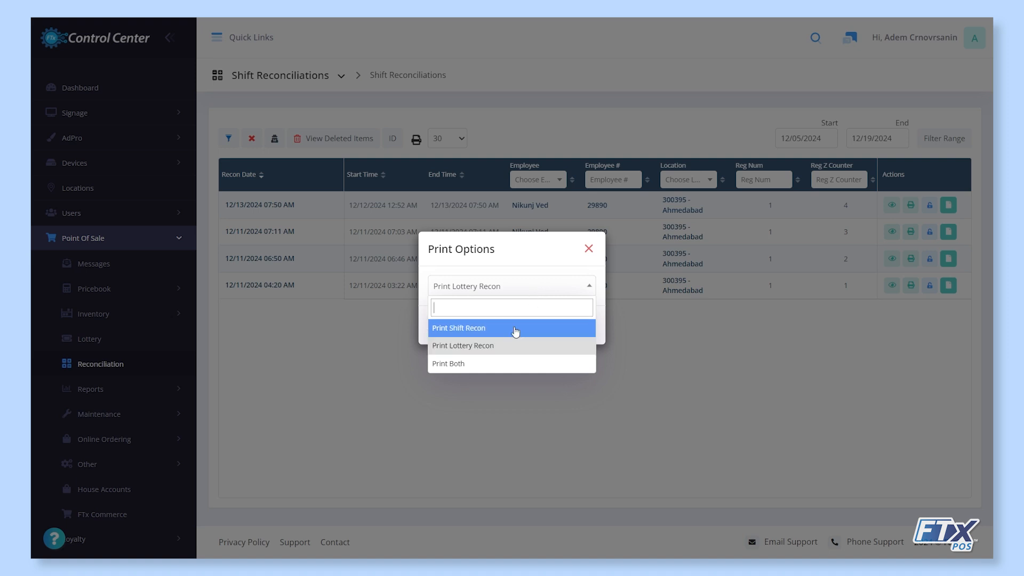
pyautogui.click(511, 364)
pyautogui.click(569, 334)
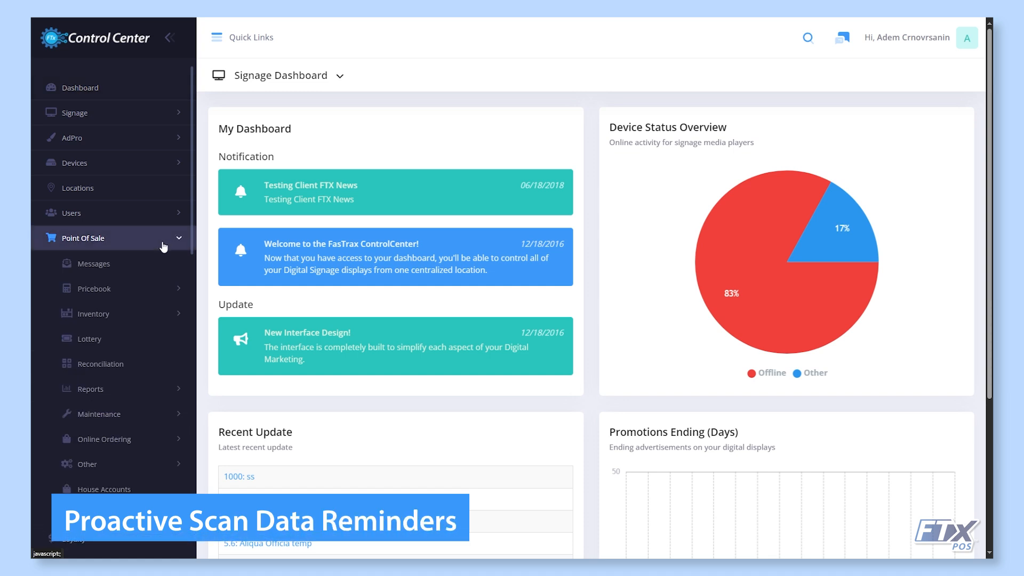
# - Open the Scan Data exports page from the Point Of Sale reports
pyautogui.click(141, 390)
pyautogui.scroll(-2, 144, 391)
pyautogui.scroll(-1, 148, 392)
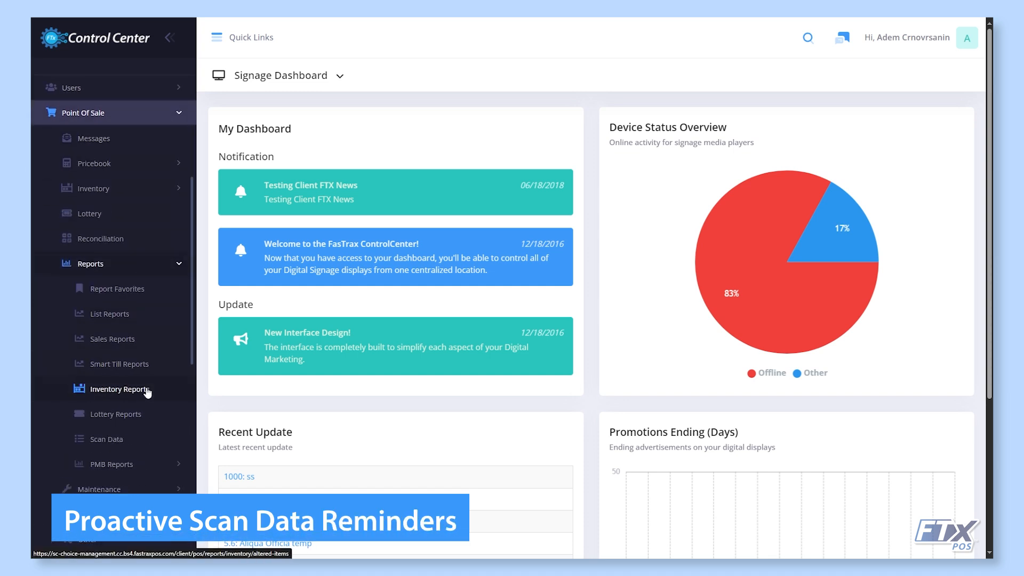
pyautogui.click(149, 443)
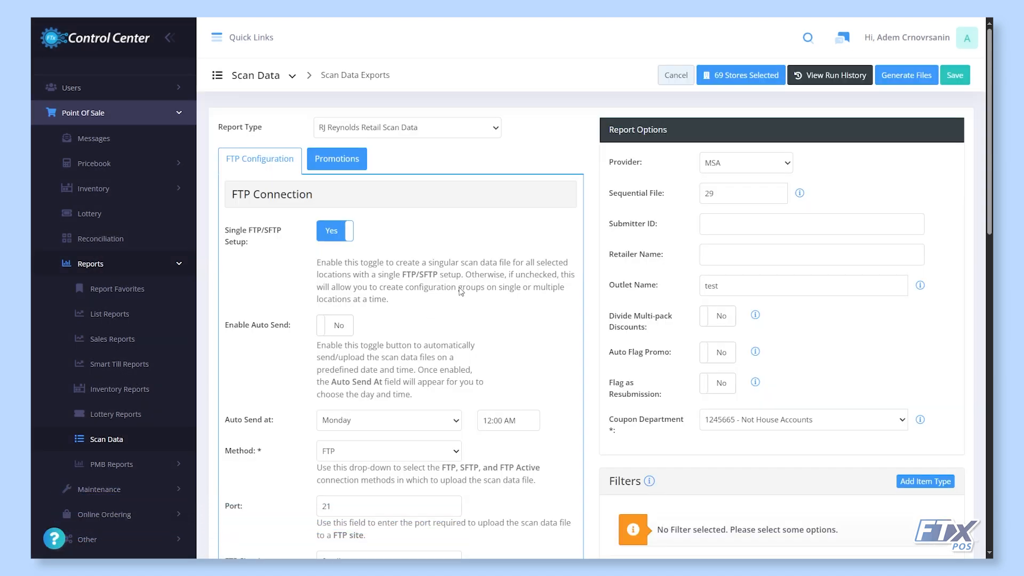
# - Enable Auto Send in the scan data export's FTP connection settings and review the remaining options
pyautogui.scroll(-1, 461, 291)
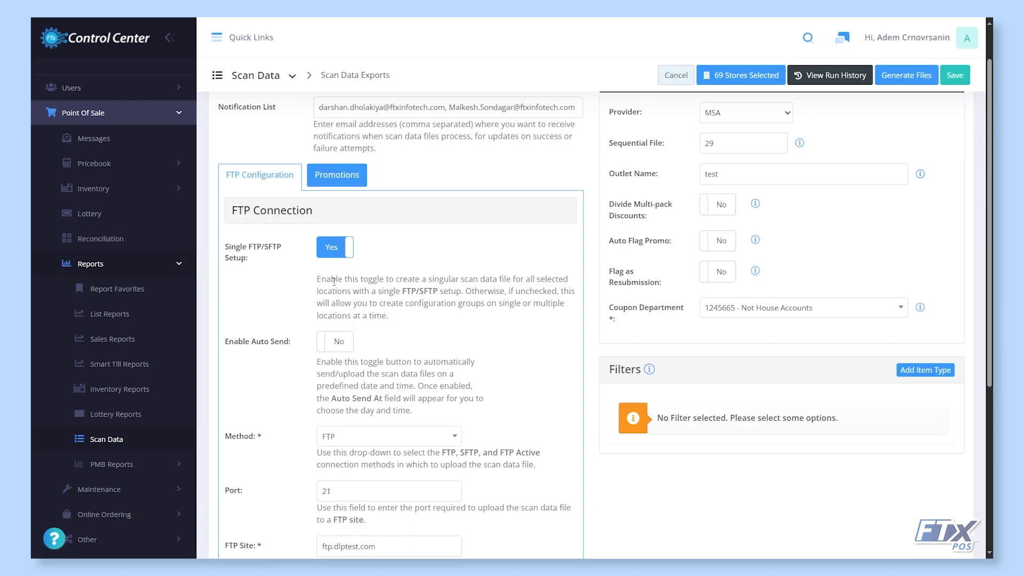
pyautogui.click(335, 342)
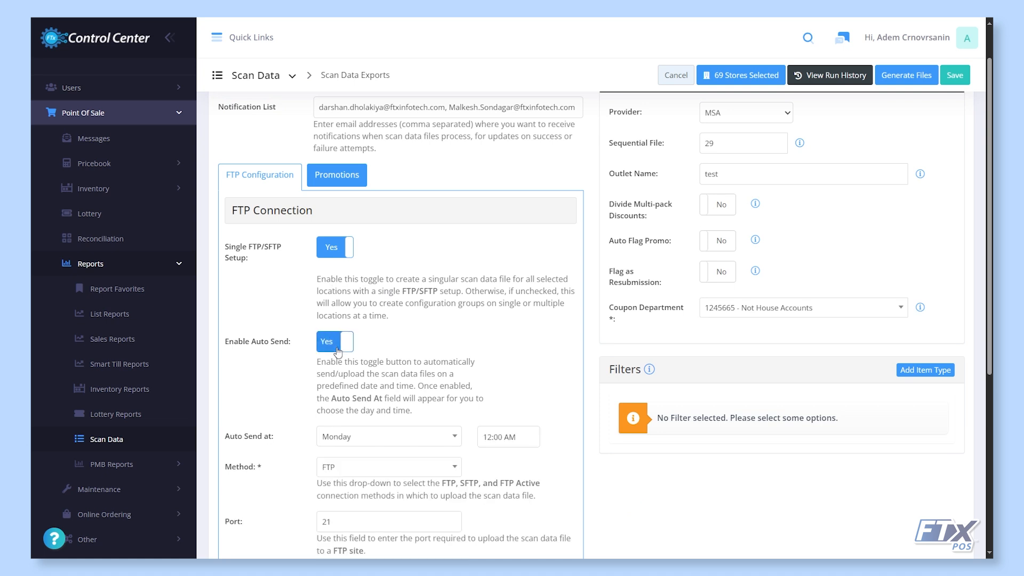
pyautogui.scroll(-4, 410, 315)
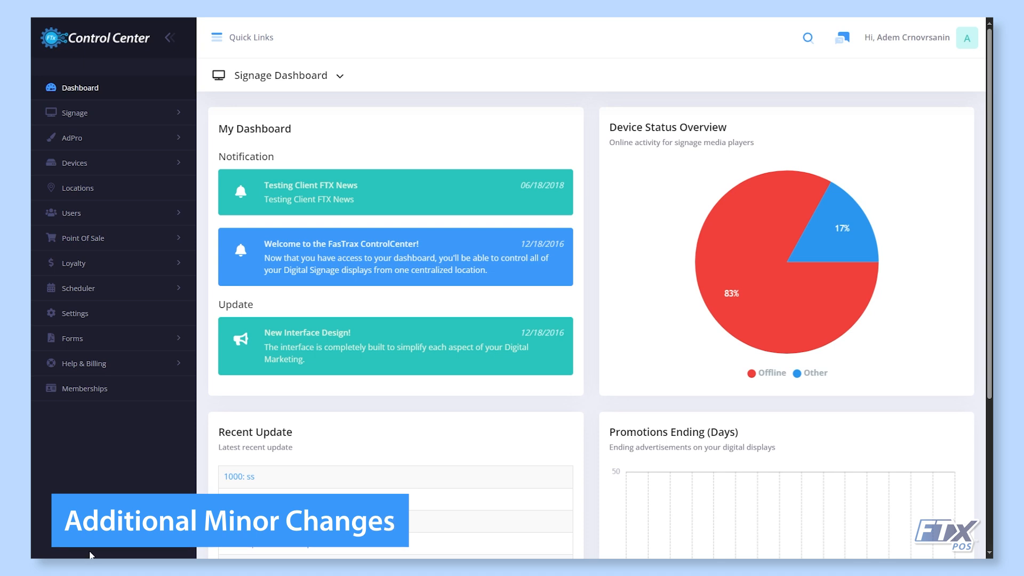
# - Open the pricebook's Discounts/Buydowns list, view its Discount Set filter choices, and close them without choosing one
pyautogui.click(128, 238)
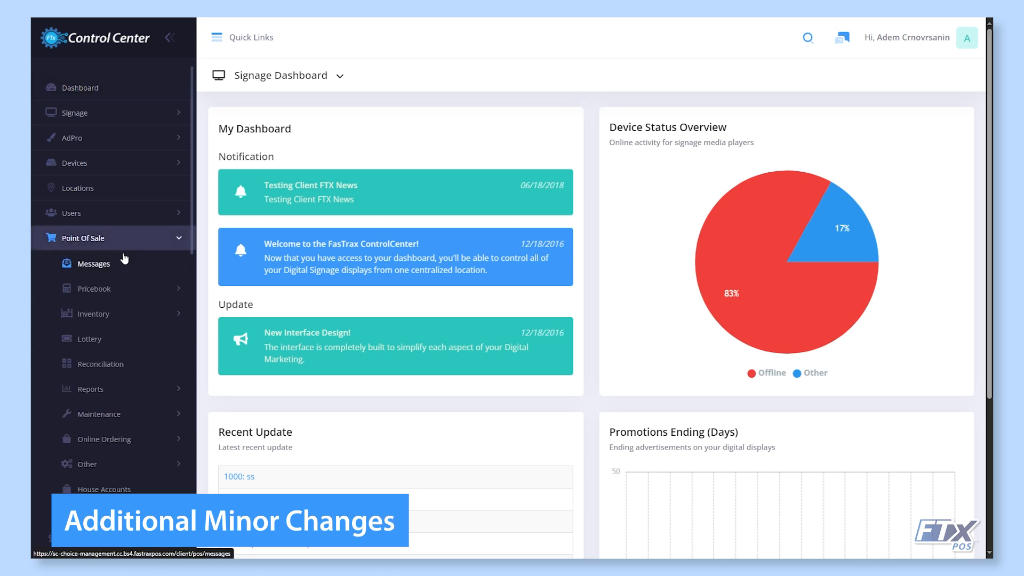
pyautogui.click(82, 289)
pyautogui.click(151, 341)
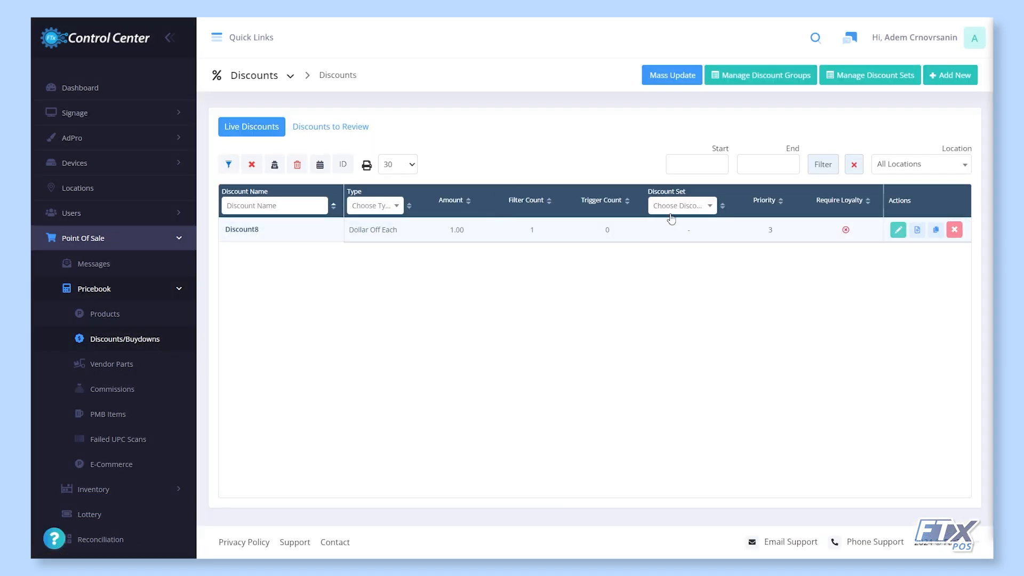
pyautogui.click(693, 211)
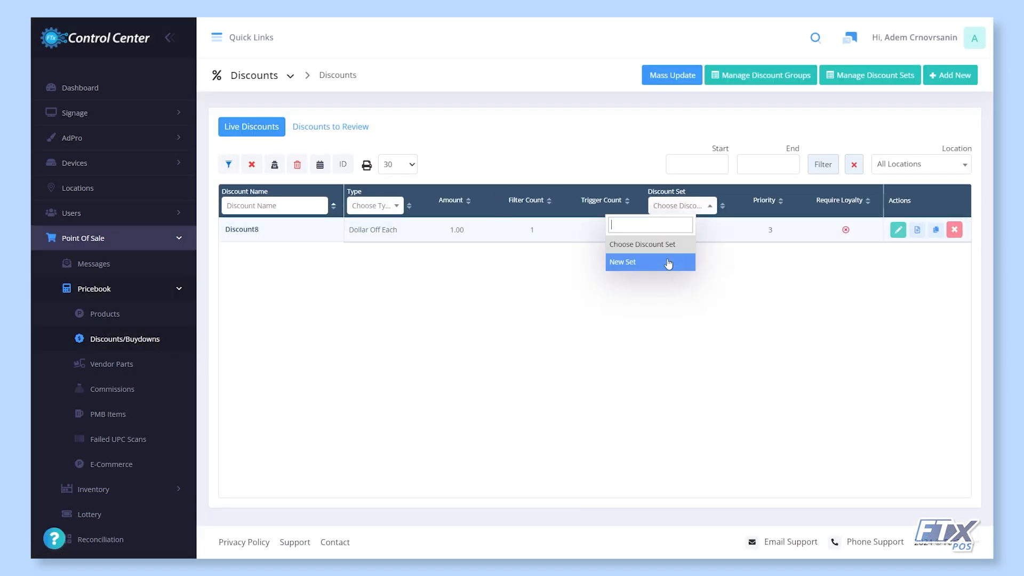
pyautogui.click(766, 287)
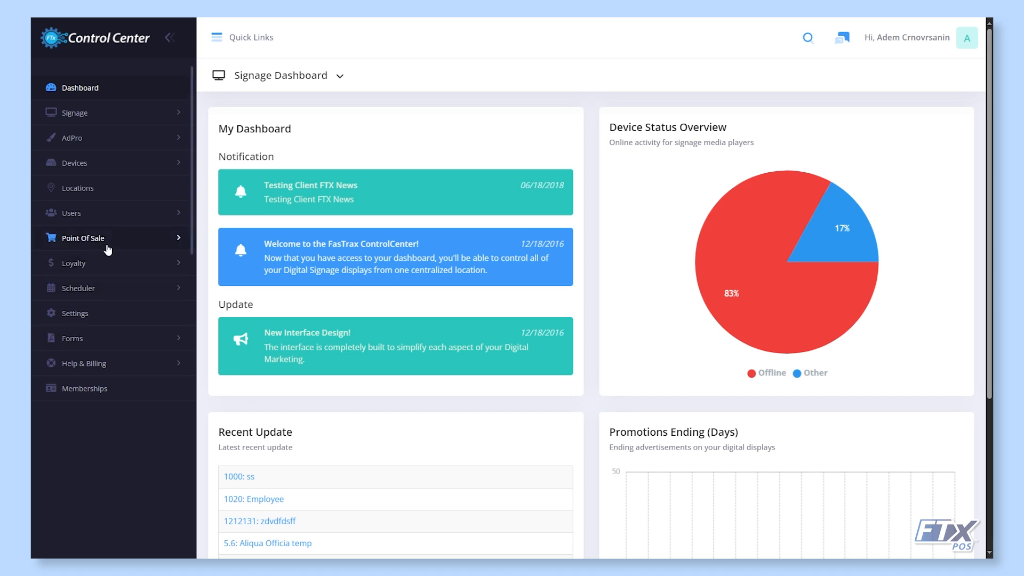
# - Open the Point Of Sale inventory Transfers list
pyautogui.click(106, 249)
pyautogui.click(118, 314)
pyautogui.scroll(-1, 126, 325)
pyautogui.click(152, 369)
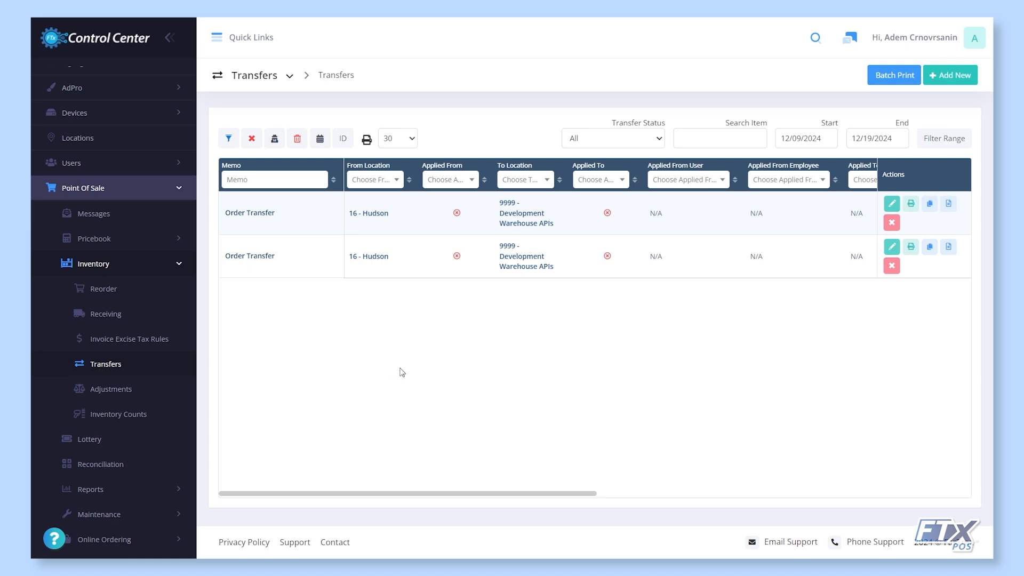